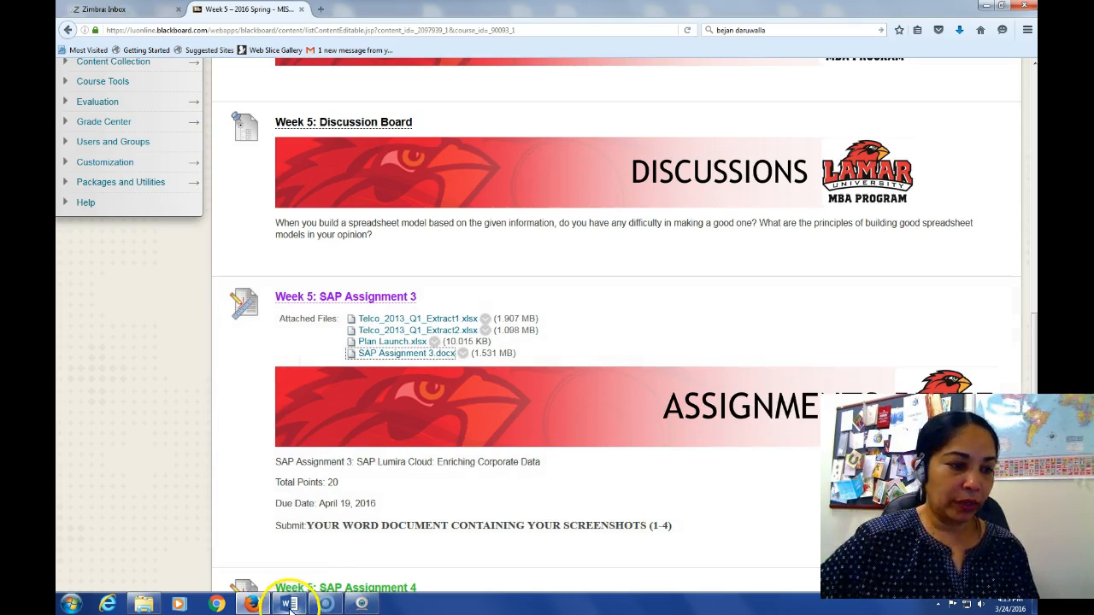
Switch to the SAP Assignment 3 document in Word and set its zoom to 200%
{"action": "left_click", "coordinate": [317, 601]}
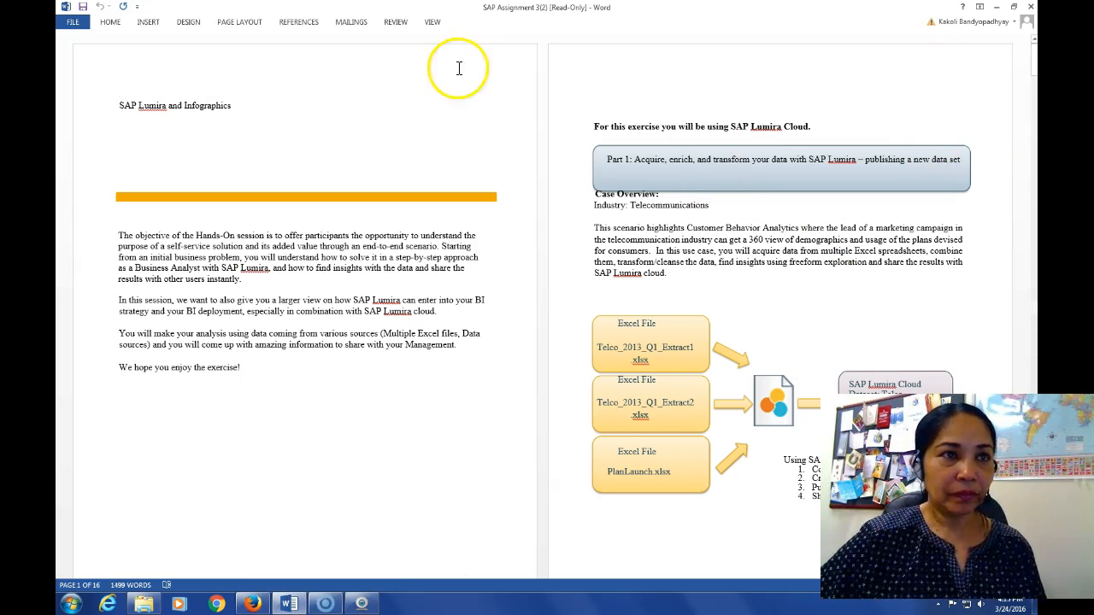
{"action": "left_click", "coordinate": [433, 23]}
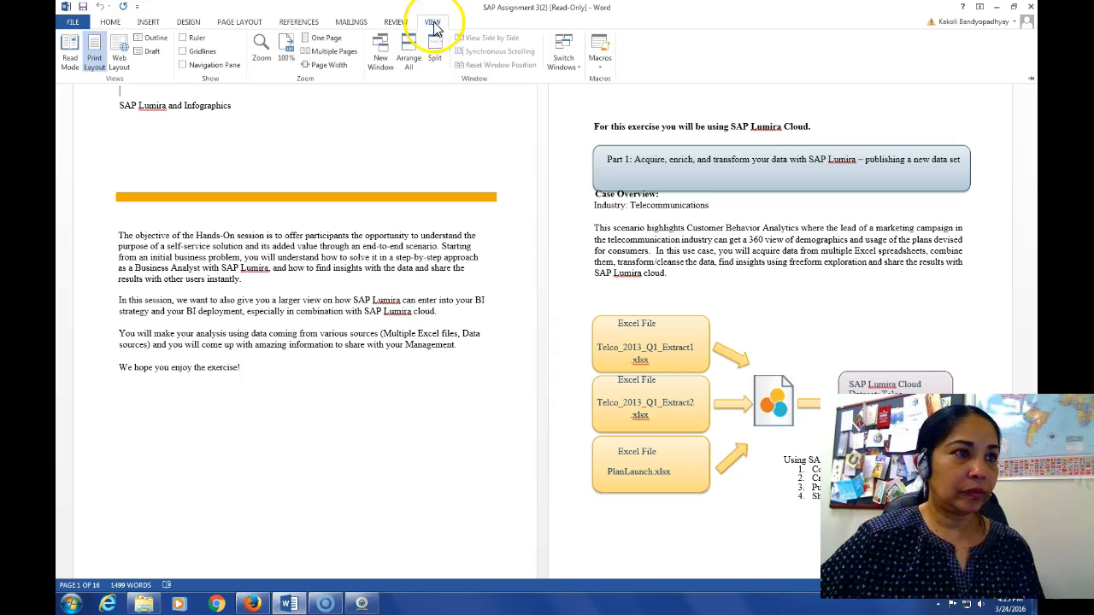
{"action": "left_click", "coordinate": [325, 37]}
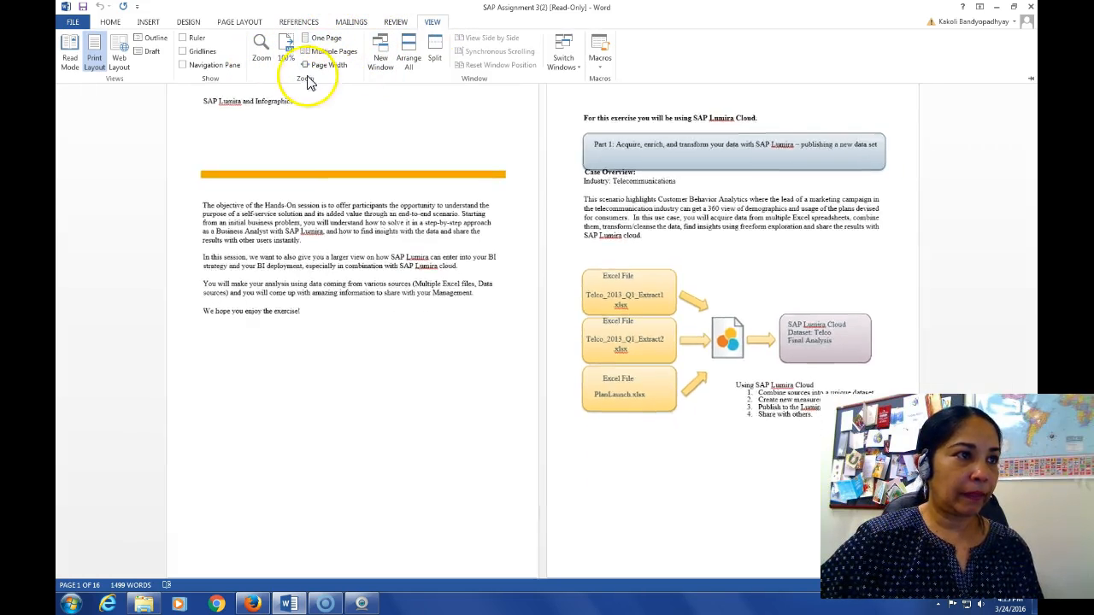
{"action": "left_click", "coordinate": [262, 53]}
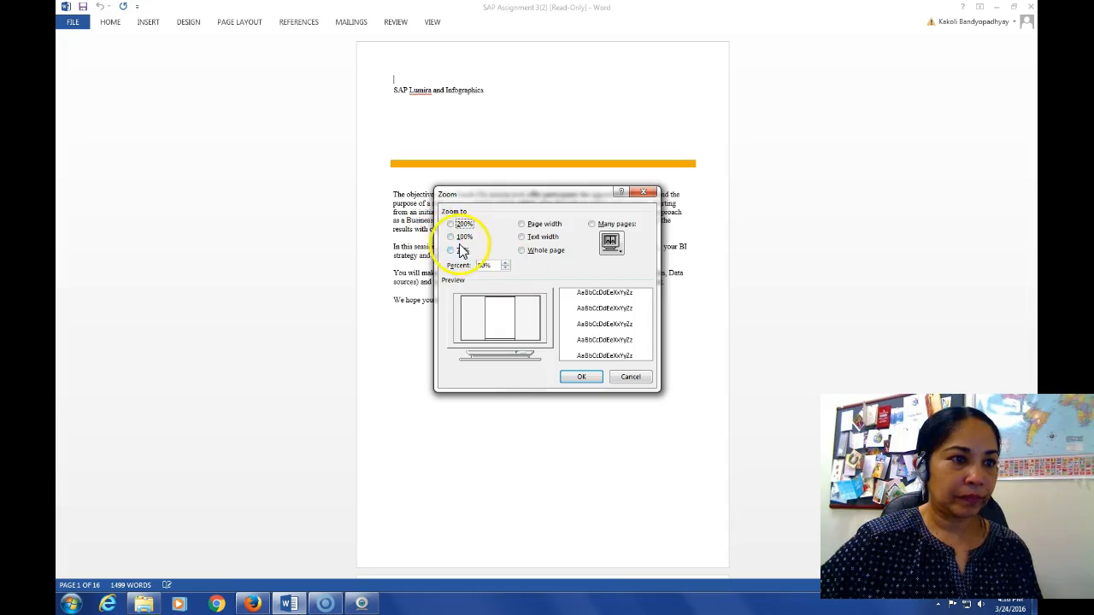
{"action": "left_click", "coordinate": [451, 224]}
{"action": "left_click", "coordinate": [579, 378]}
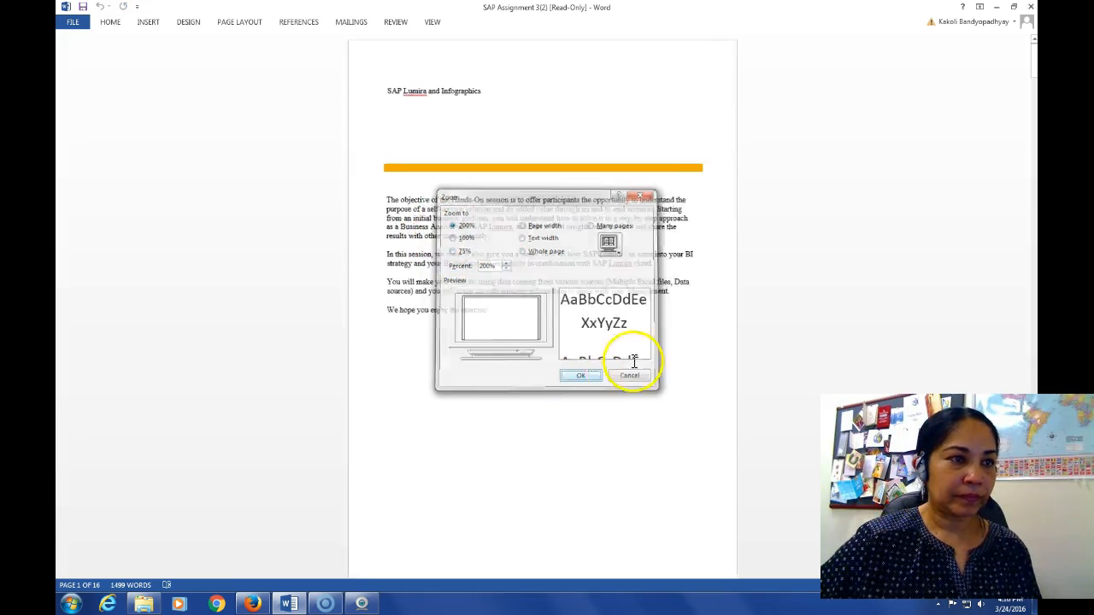
Copy the product key code from the red Part 1 instructions under Exercise 1 on page 3
{"action": "left_click_drag", "start_coordinate": [1033, 50], "coordinate": [1030, 96]}
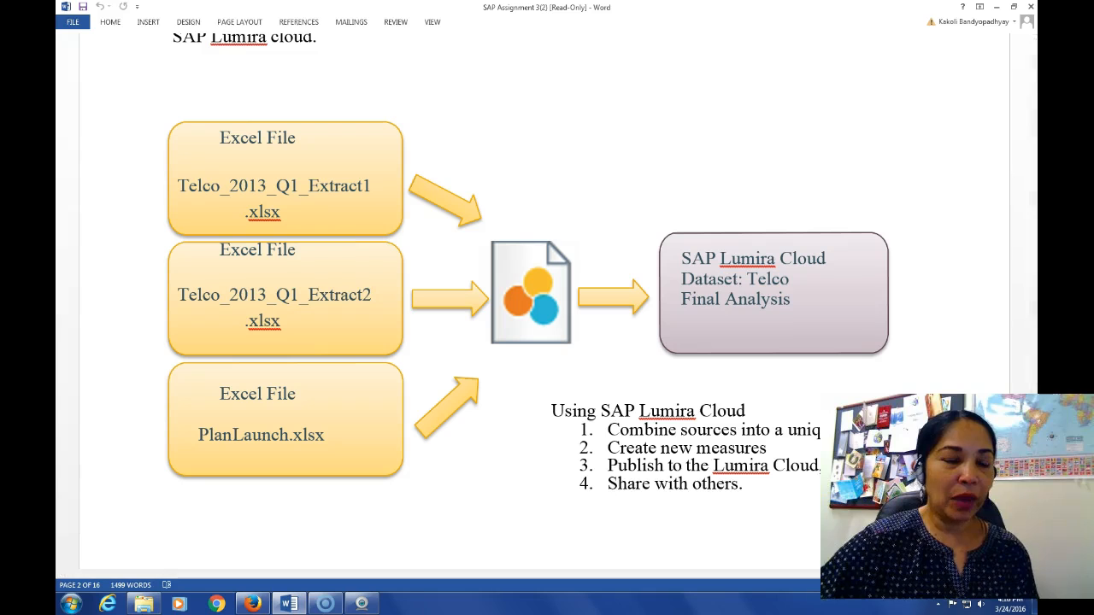
{"action": "left_click_drag", "start_coordinate": [1029, 96], "coordinate": [1030, 85]}
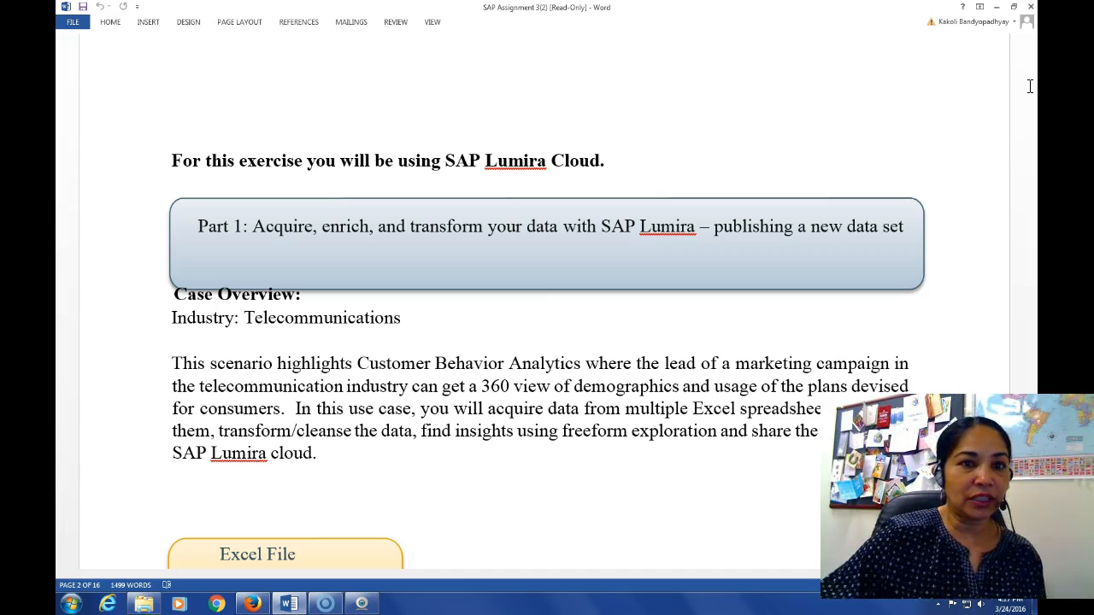
{"action": "left_click", "coordinate": [1032, 349]}
{"action": "left_click", "coordinate": [1032, 349]}
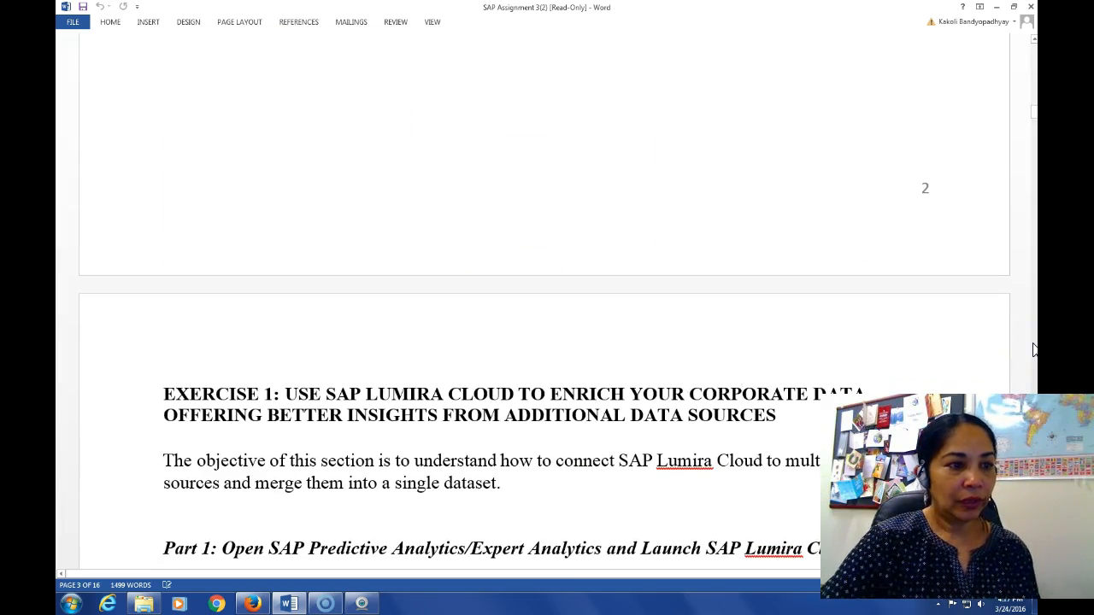
{"action": "left_click", "coordinate": [1032, 348]}
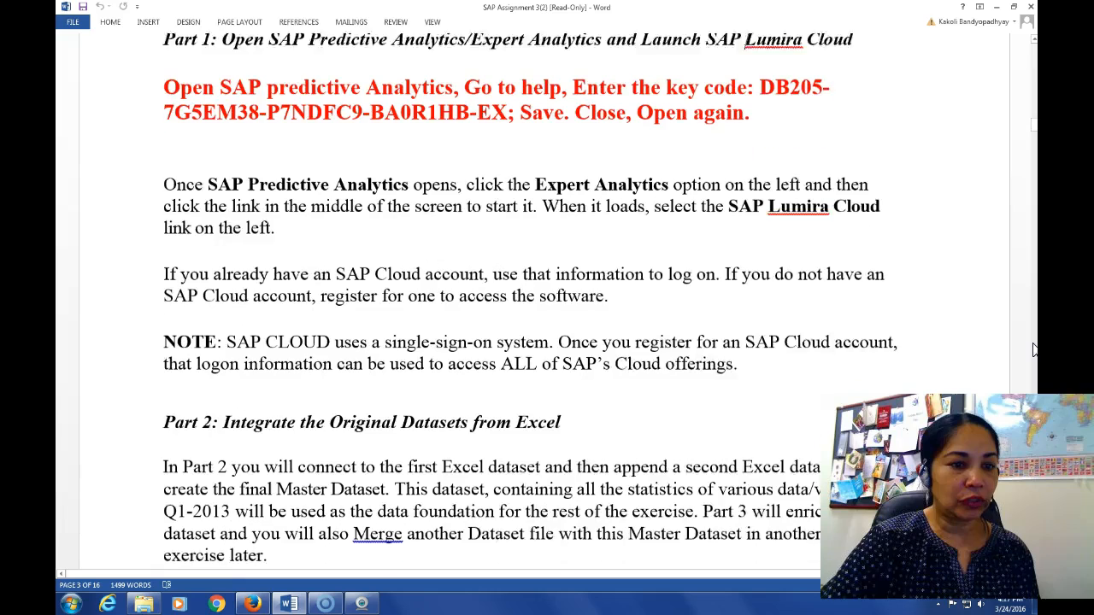
{"action": "scroll", "coordinate": [1033, 348], "scroll_direction": "up", "scroll_amount": 8}
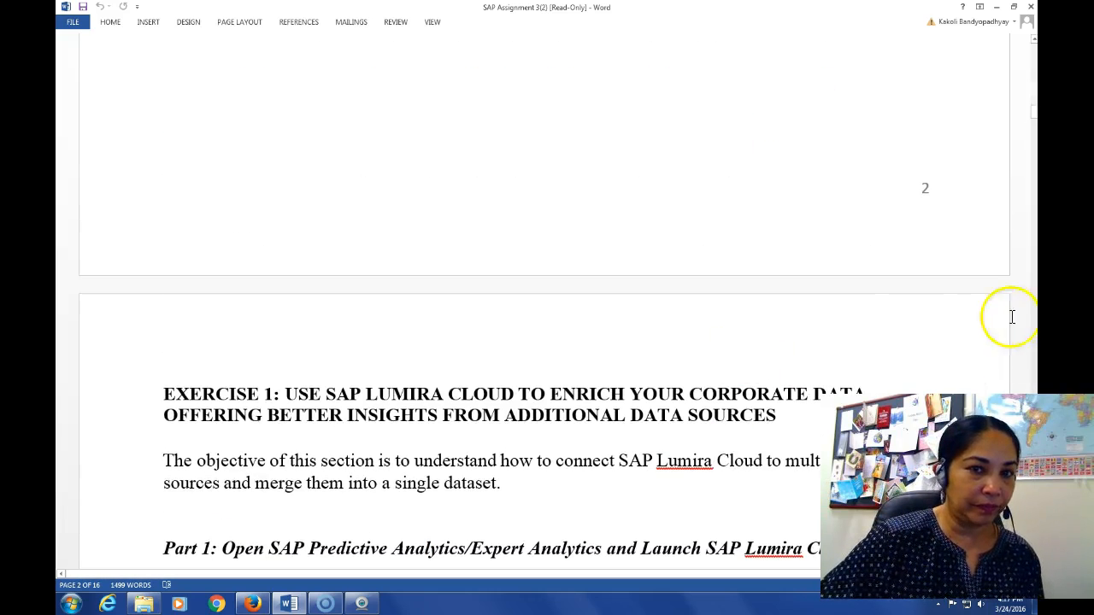
{"action": "left_click_drag", "start_coordinate": [1030, 111], "coordinate": [1034, 125]}
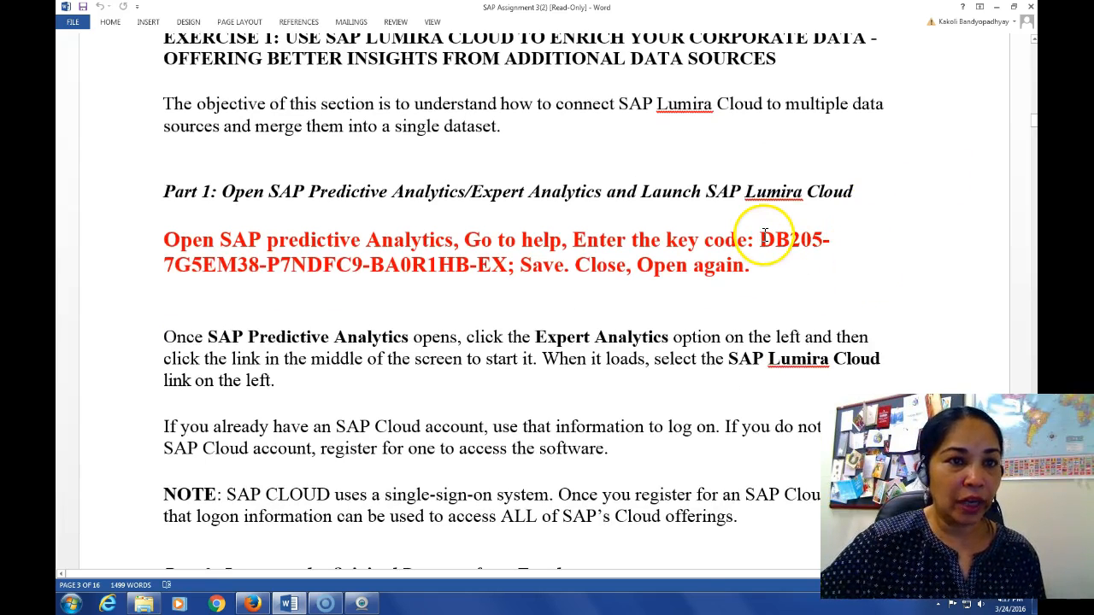
{"action": "left_click_drag", "start_coordinate": [759, 240], "coordinate": [453, 266]}
{"action": "right_click", "coordinate": [450, 272]}
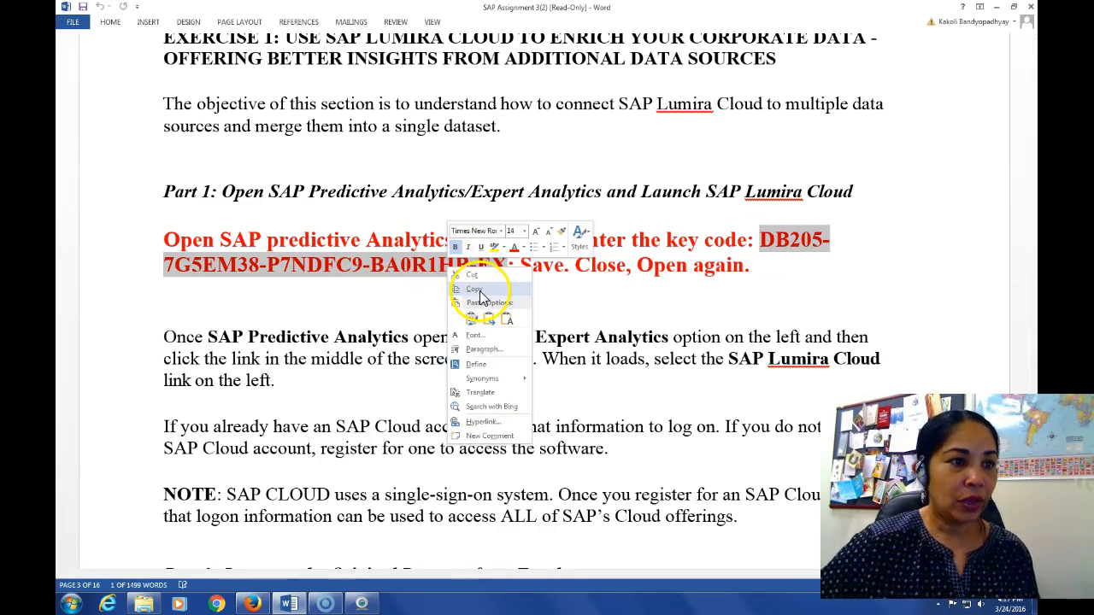
{"action": "left_click", "coordinate": [481, 289]}
Launch SAP Predictive Analytics and bring up its keycode window
{"action": "left_click", "coordinate": [70, 604]}
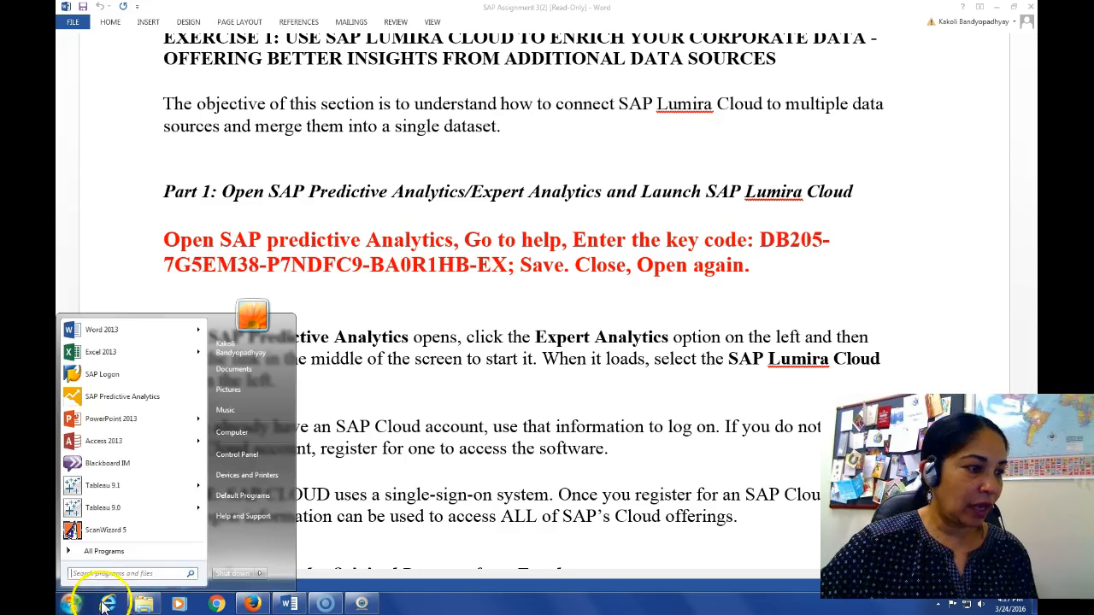
{"action": "left_click", "coordinate": [92, 398]}
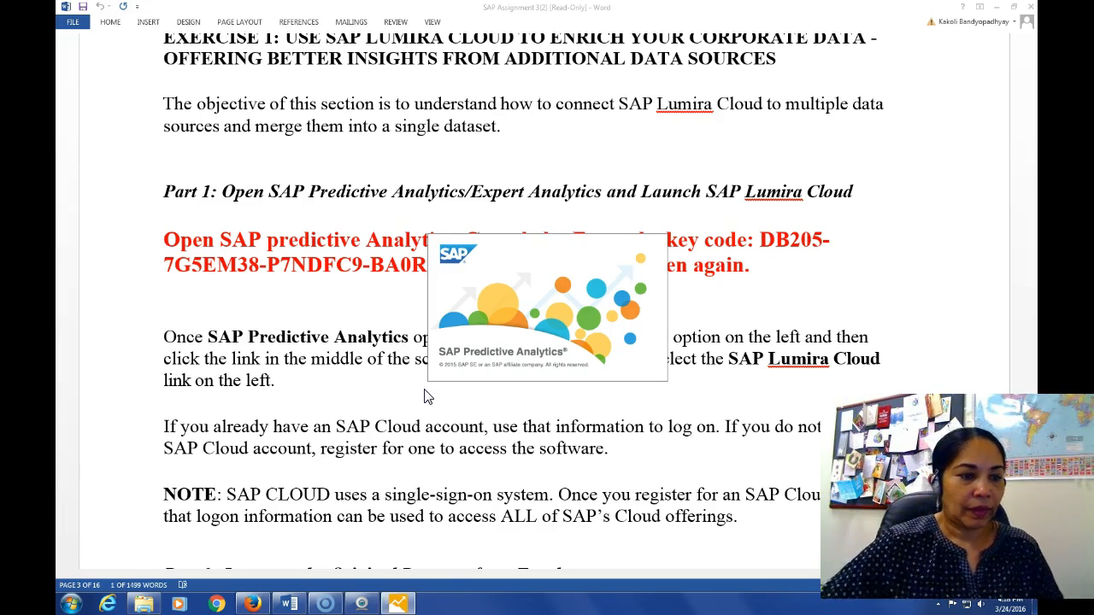
{"action": "left_click", "coordinate": [402, 608]}
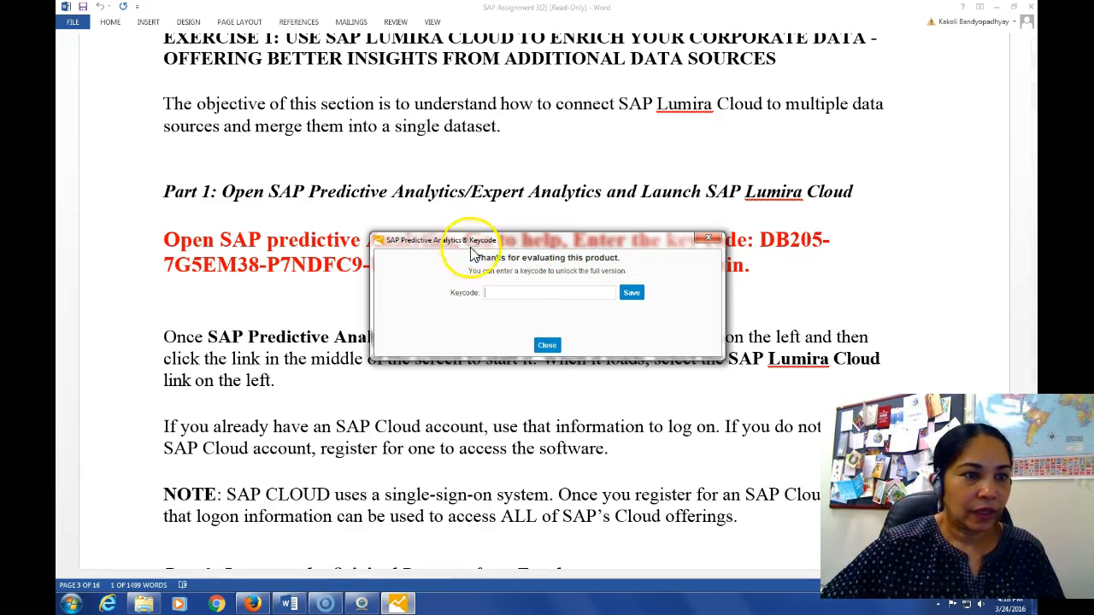
Paste the copied licence key into the Keycode field, save it and close the keycode window
{"action": "left_click", "coordinate": [498, 295]}
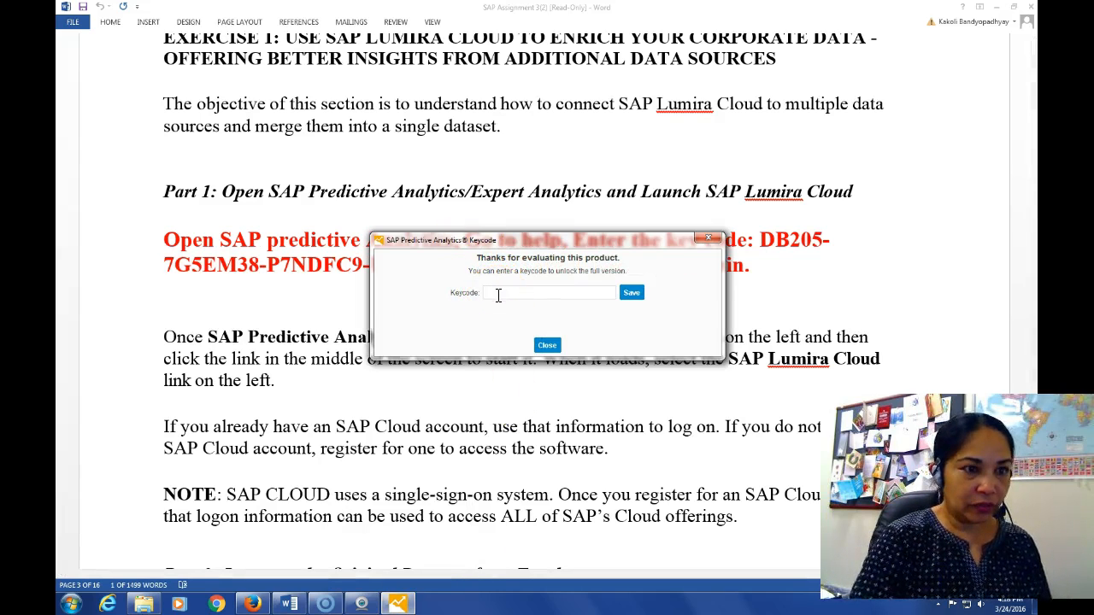
{"action": "key", "text": "ctrl+v"}
{"action": "left_click", "coordinate": [542, 342]}
{"action": "left_click", "coordinate": [630, 293]}
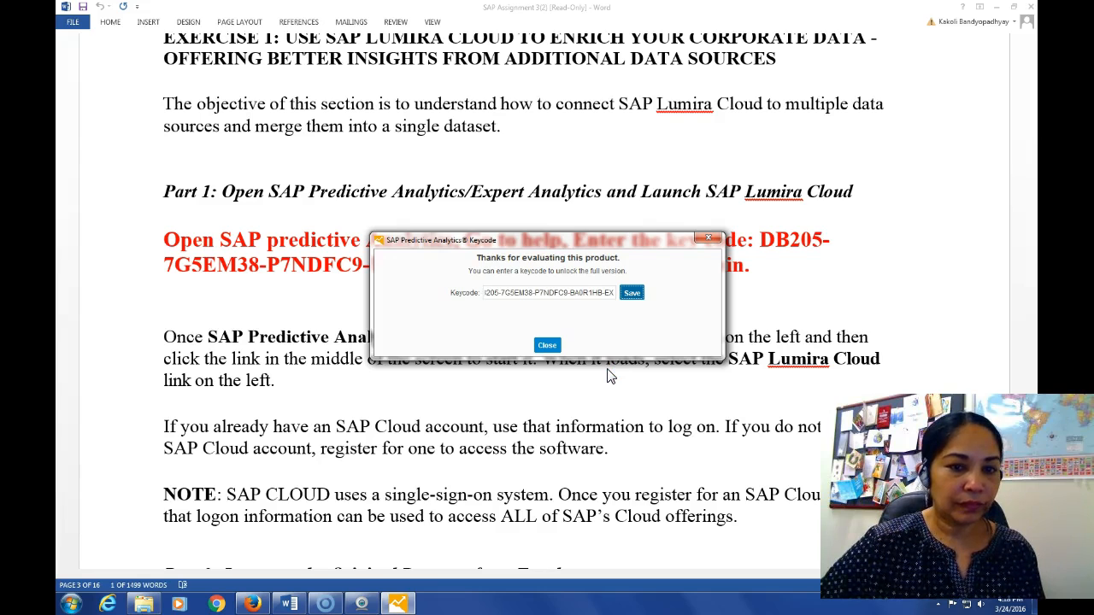
{"action": "left_click", "coordinate": [549, 348]}
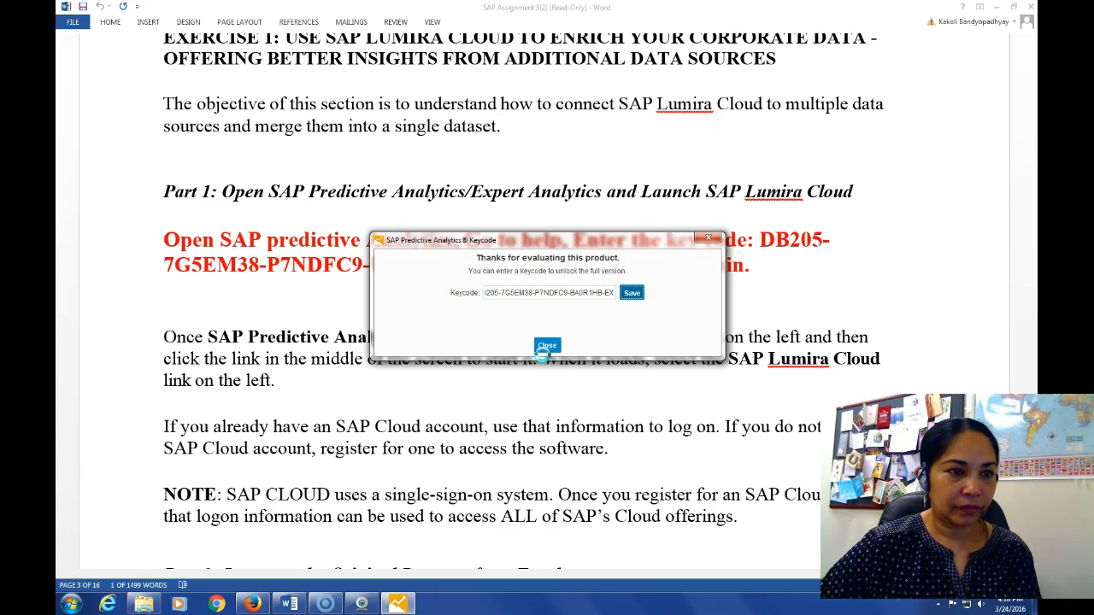
{"action": "left_click", "coordinate": [553, 349]}
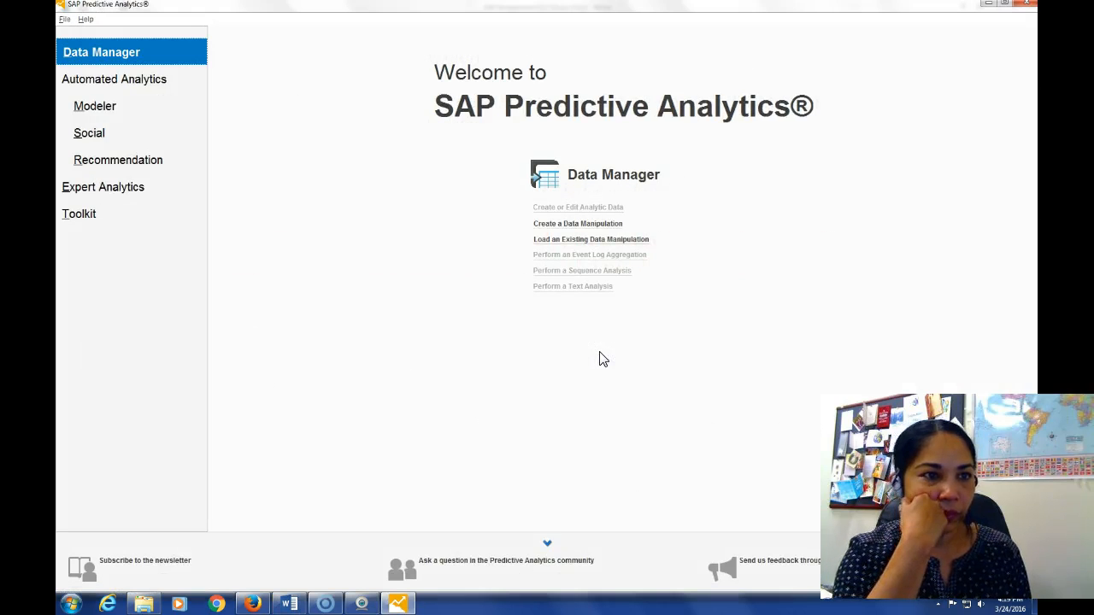
Start Expert Analytics and show the documents stored in SAP Lumira Cloud
{"action": "left_click", "coordinate": [104, 186]}
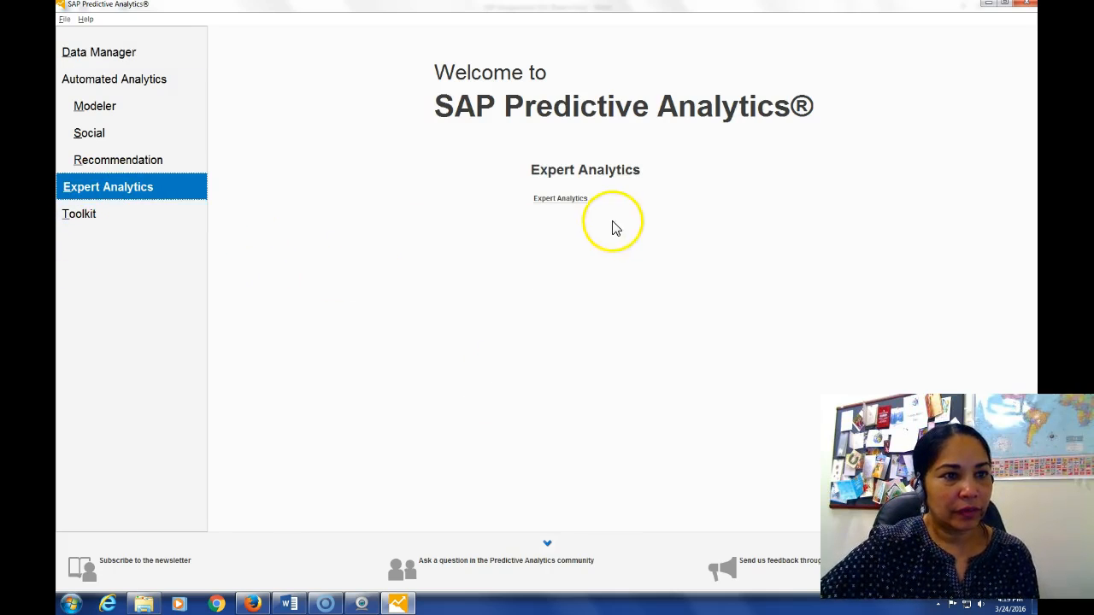
{"action": "left_click", "coordinate": [560, 200]}
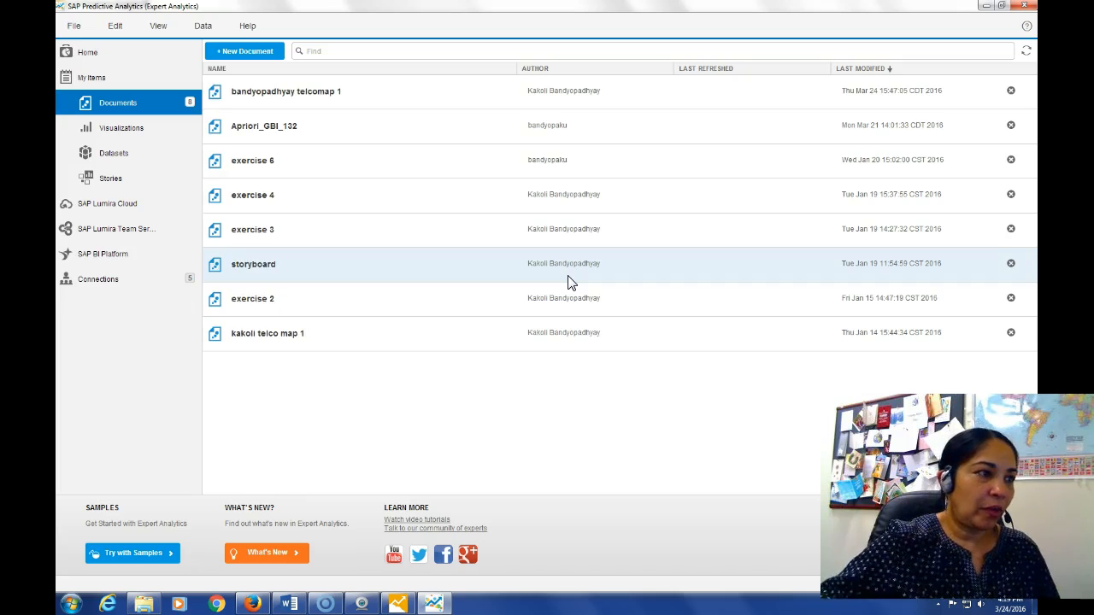
{"action": "left_click", "coordinate": [102, 210]}
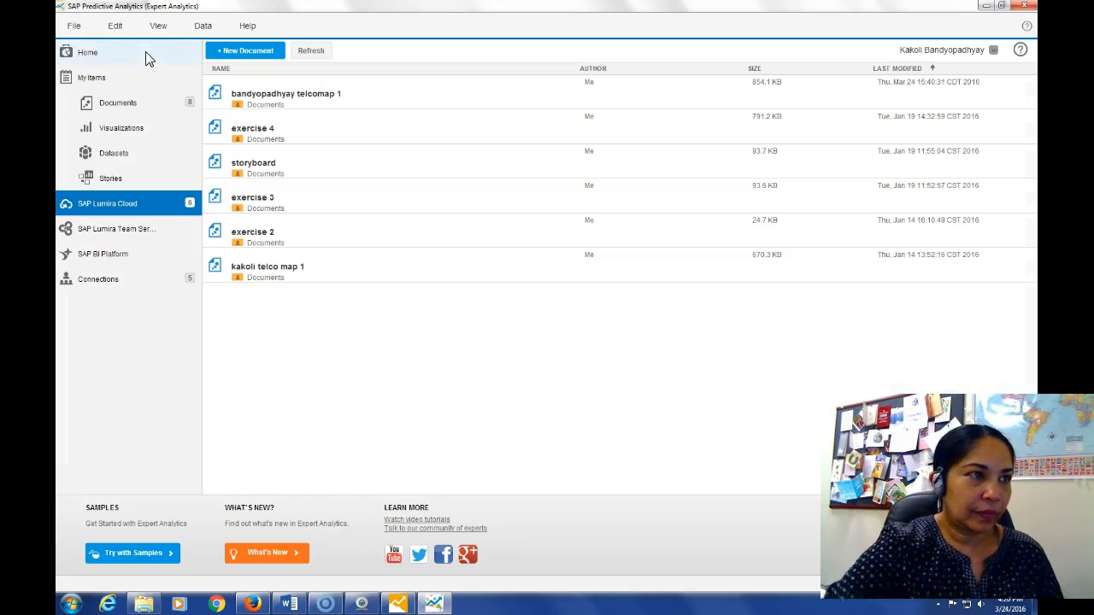
Start a new document with Microsoft Excel as the source and load the Telco_2013_Q1_Extract1 workbook
{"action": "left_click", "coordinate": [248, 50]}
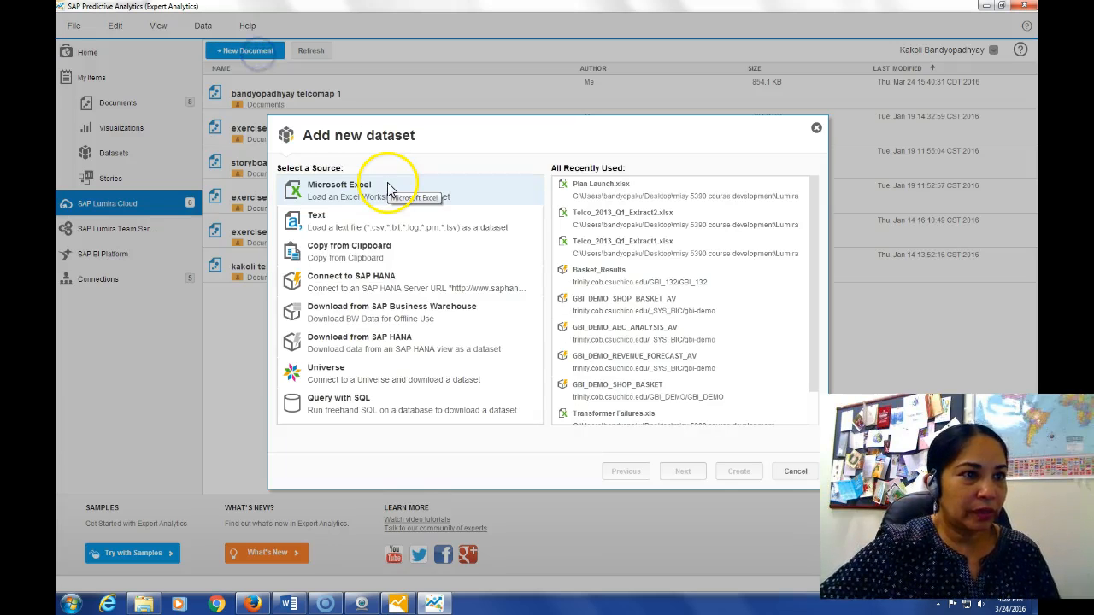
{"action": "left_click", "coordinate": [342, 190]}
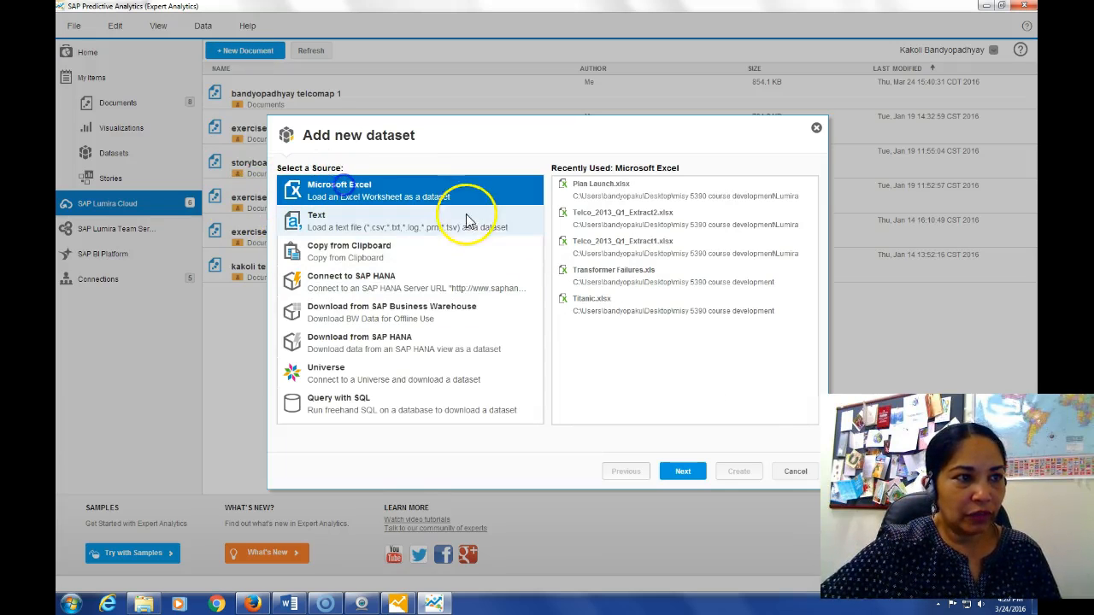
{"action": "left_click", "coordinate": [681, 473]}
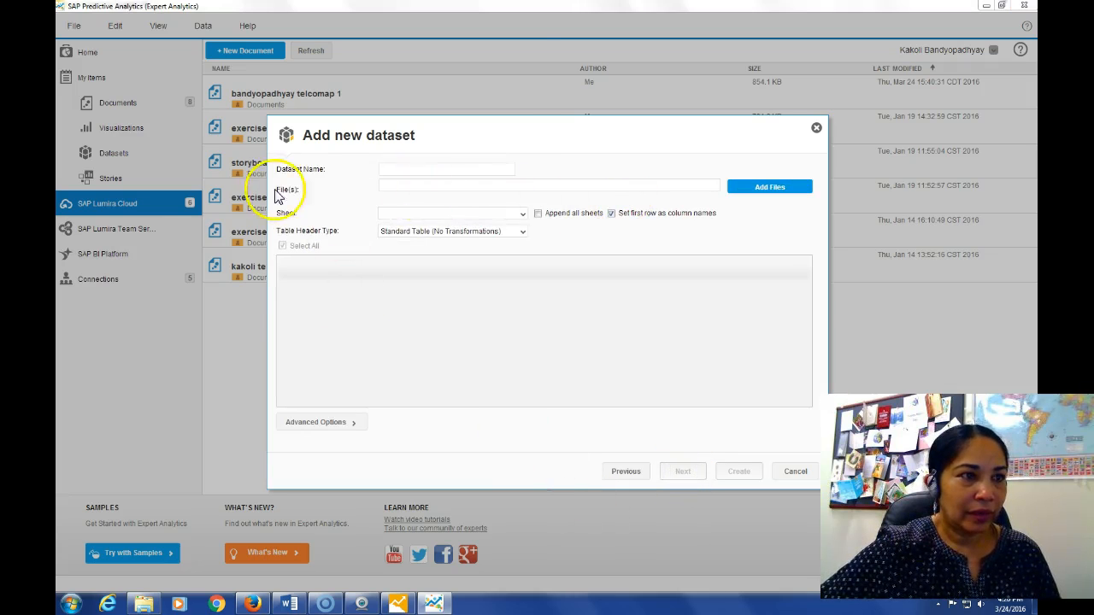
{"action": "left_click", "coordinate": [417, 181]}
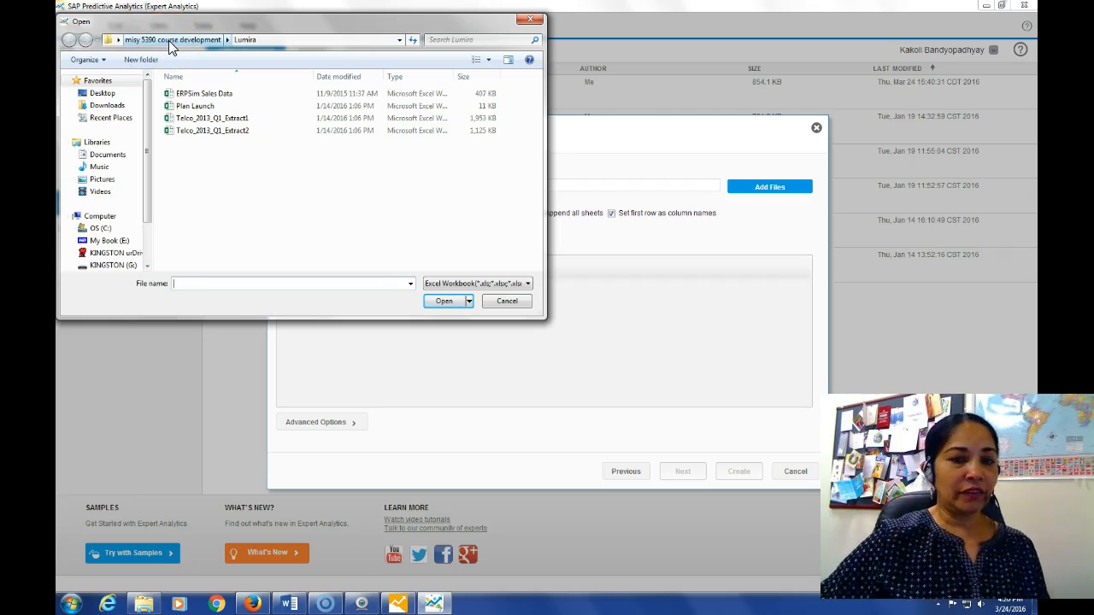
{"action": "left_click", "coordinate": [211, 118]}
{"action": "left_click", "coordinate": [442, 305]}
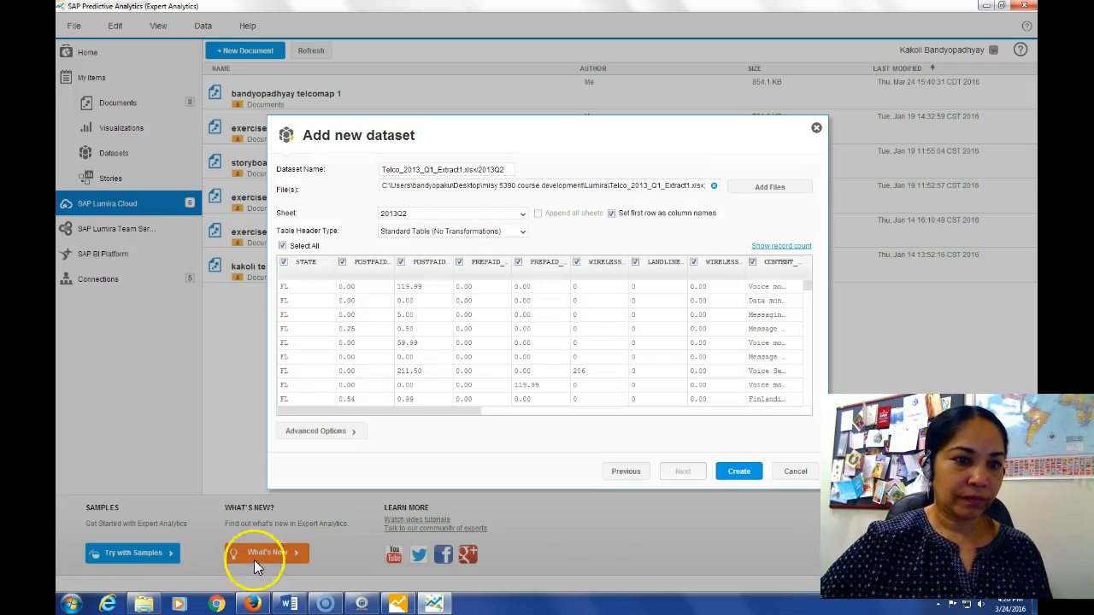
Show the record count for the Telco_2013_Q1_Extract1 data and create the dataset with all columns selected
{"action": "left_click", "coordinate": [790, 248]}
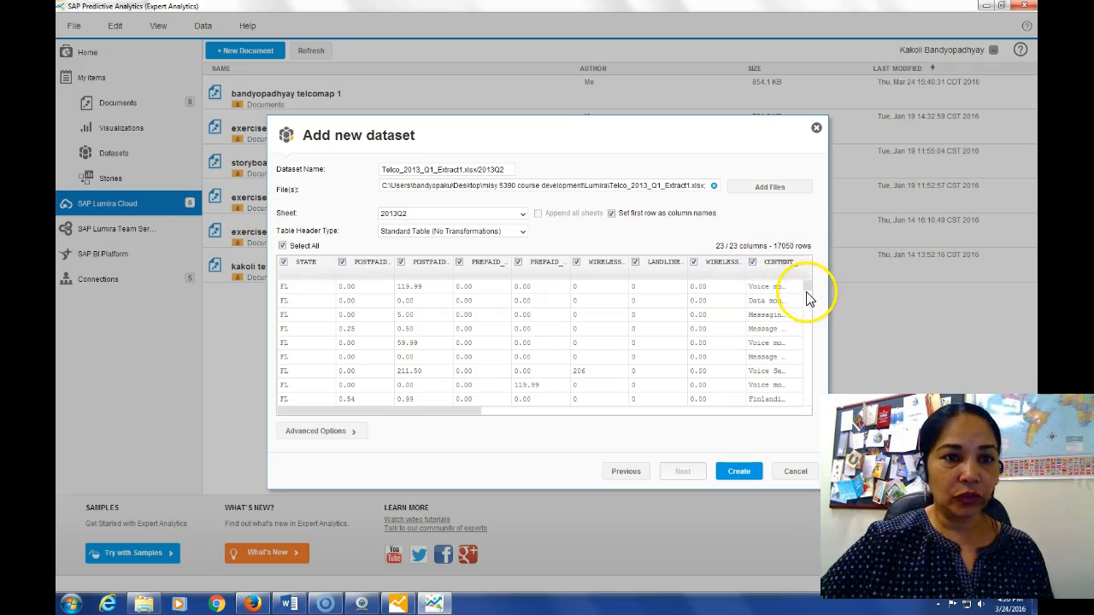
{"action": "left_click", "coordinate": [740, 475]}
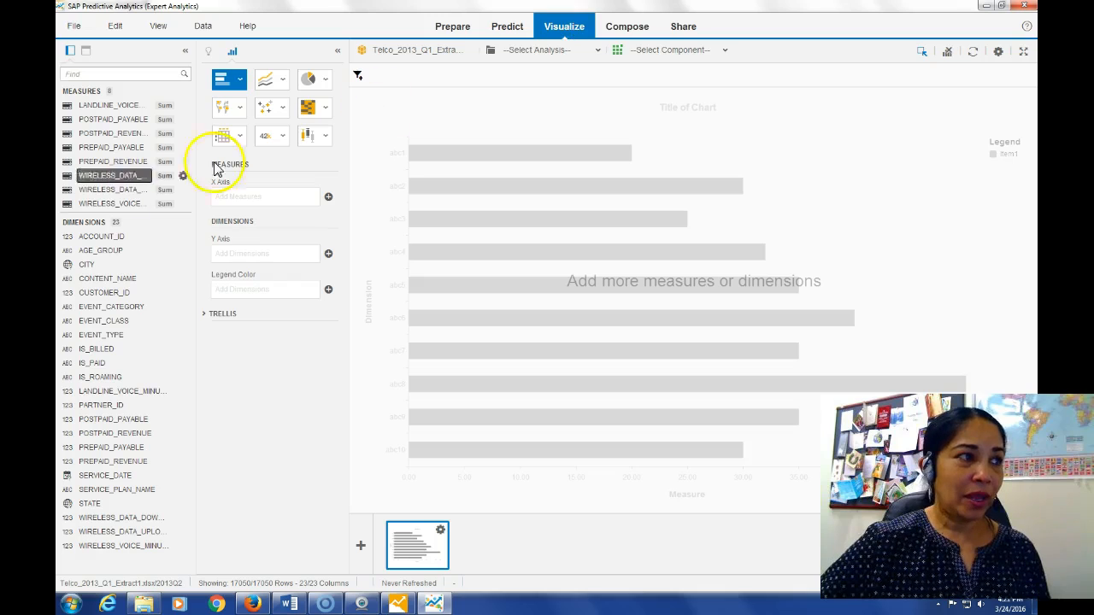
{"action": "left_click", "coordinate": [111, 107]}
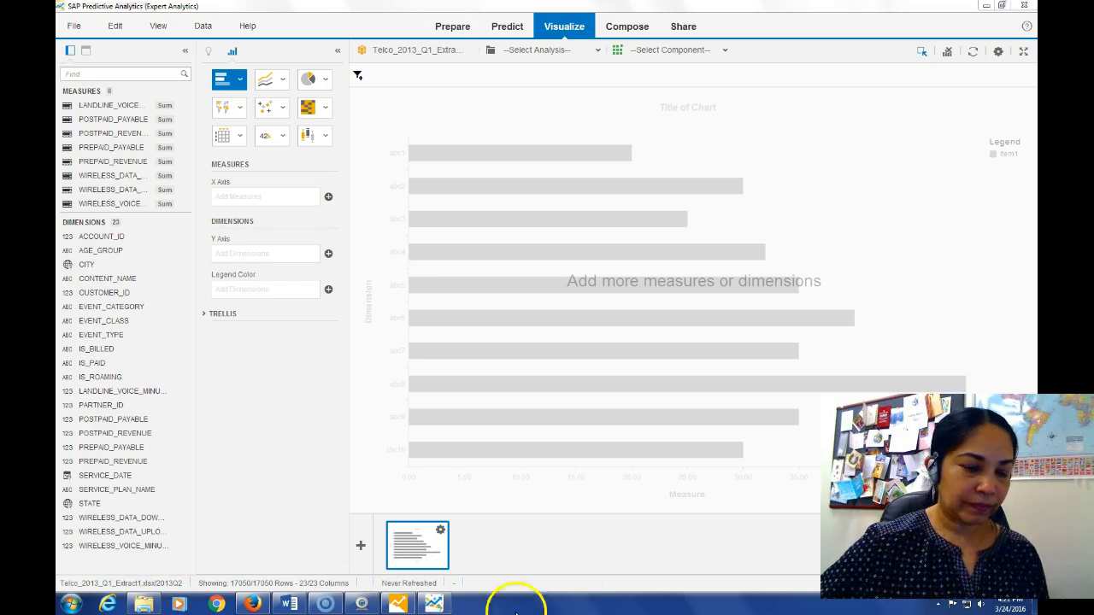
Check the Word instructions on appending additional data sets, and return to Expert Analytics to show the dataset in the Prepare view
{"action": "left_click", "coordinate": [295, 604]}
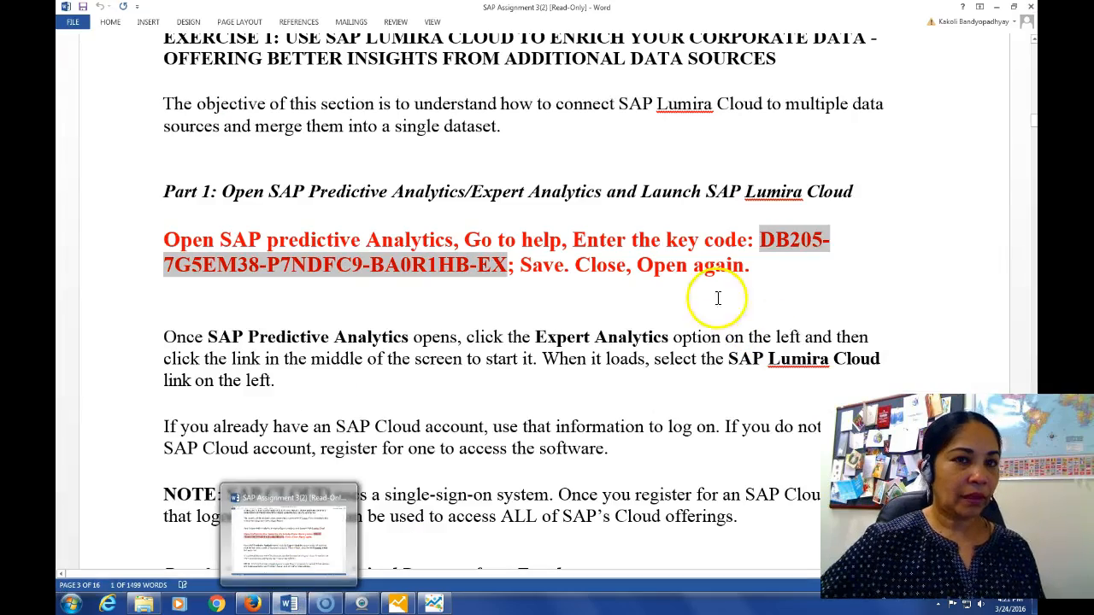
{"action": "left_click_drag", "start_coordinate": [1034, 128], "coordinate": [1030, 210]}
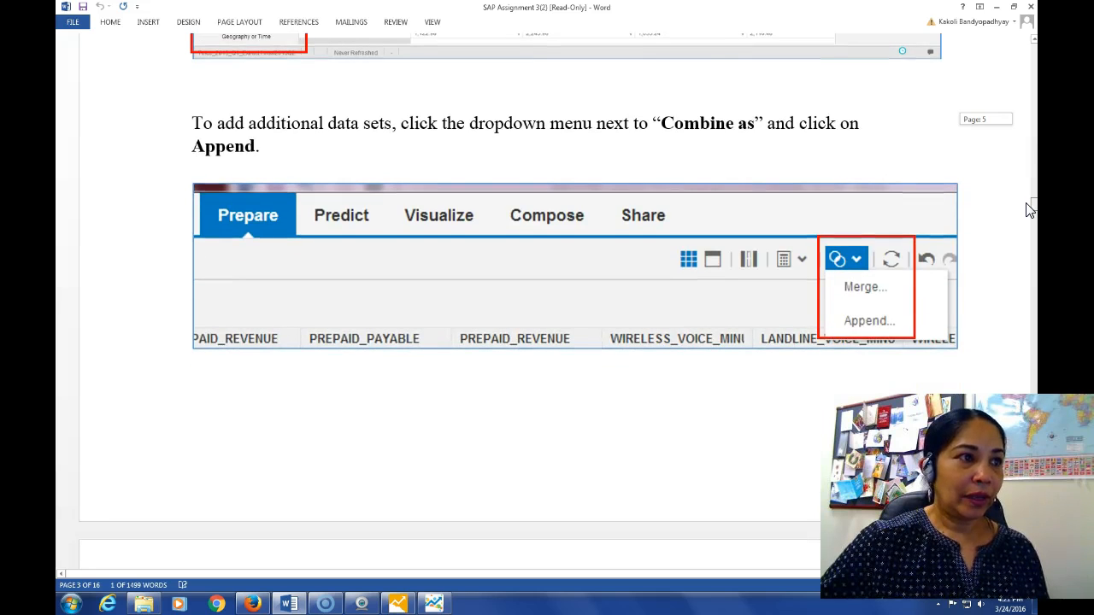
{"action": "left_click_drag", "start_coordinate": [1029, 210], "coordinate": [1029, 212]}
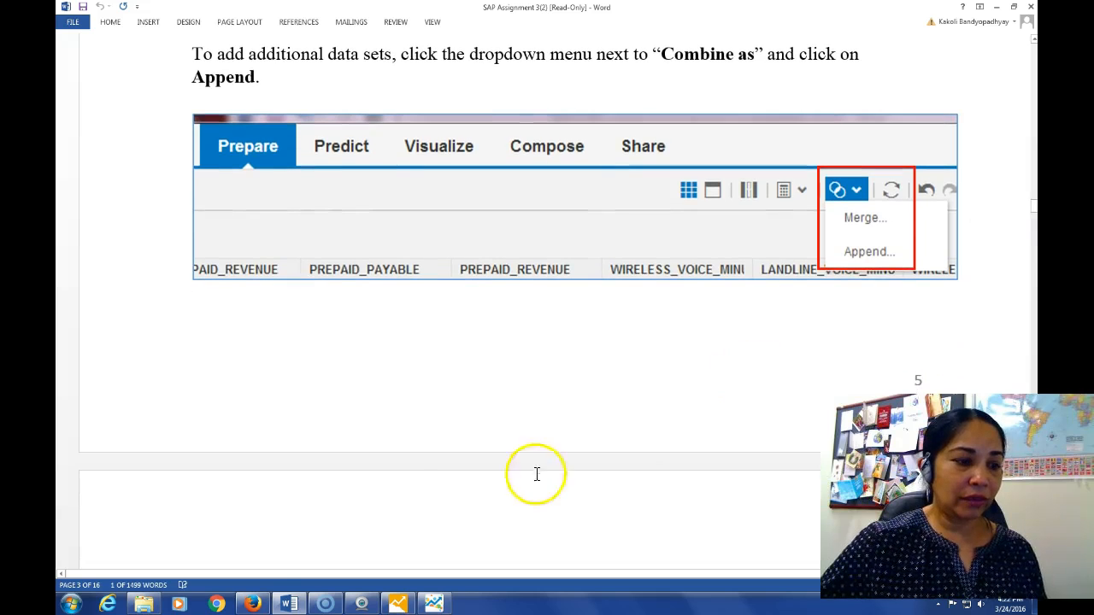
{"action": "left_click", "coordinate": [433, 602]}
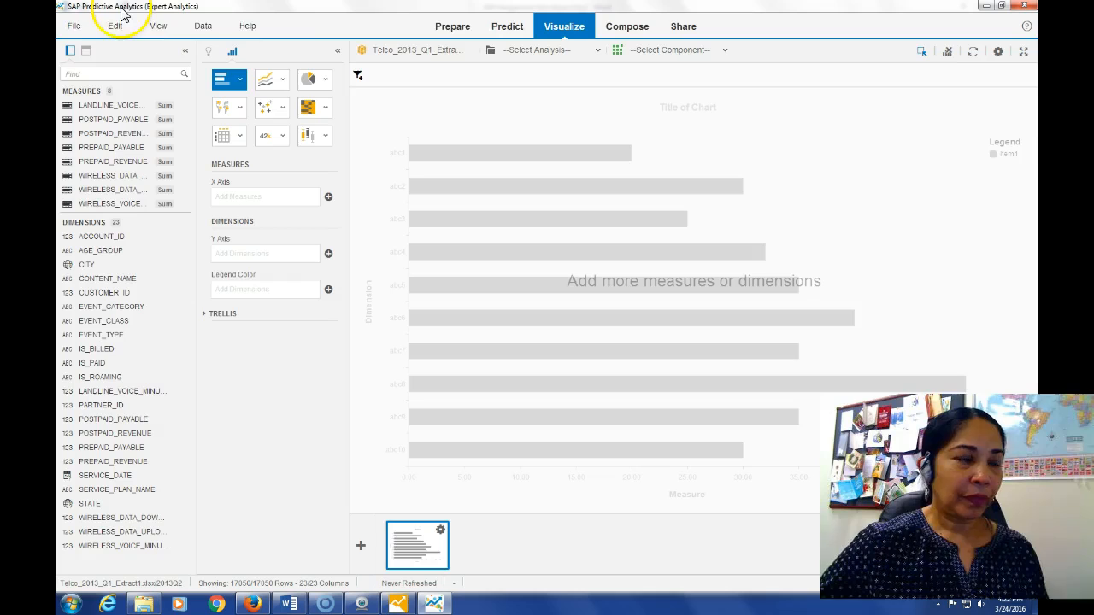
{"action": "left_click", "coordinate": [449, 28]}
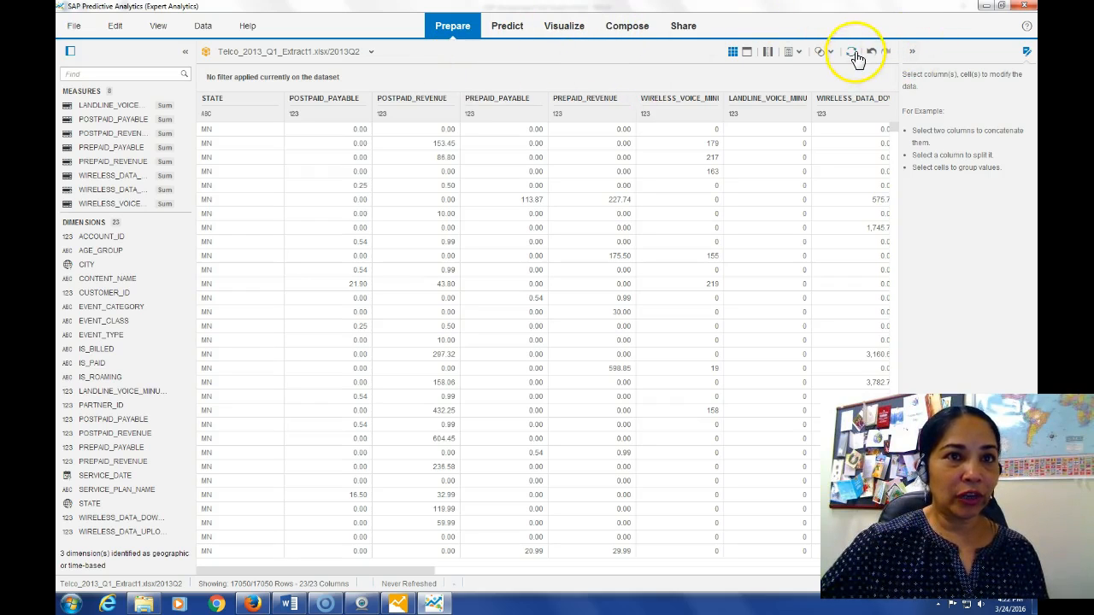
Start appending data to the current dataset, with Microsoft Excel as the source and the Telco_2013_Q1_Extract2 workbook loaded
{"action": "left_click", "coordinate": [829, 53]}
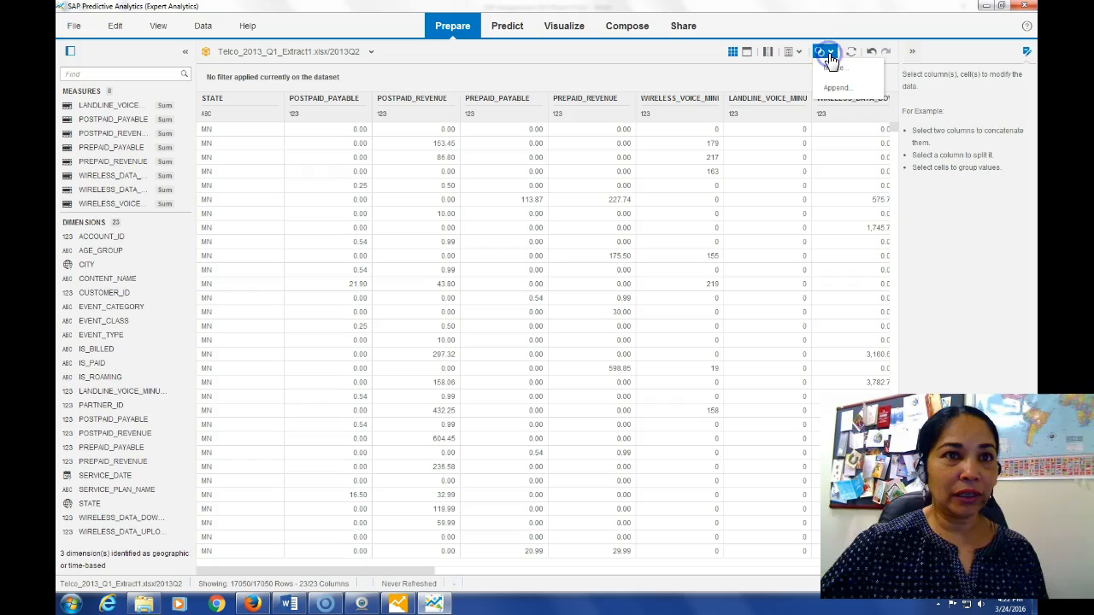
{"action": "left_click", "coordinate": [835, 90]}
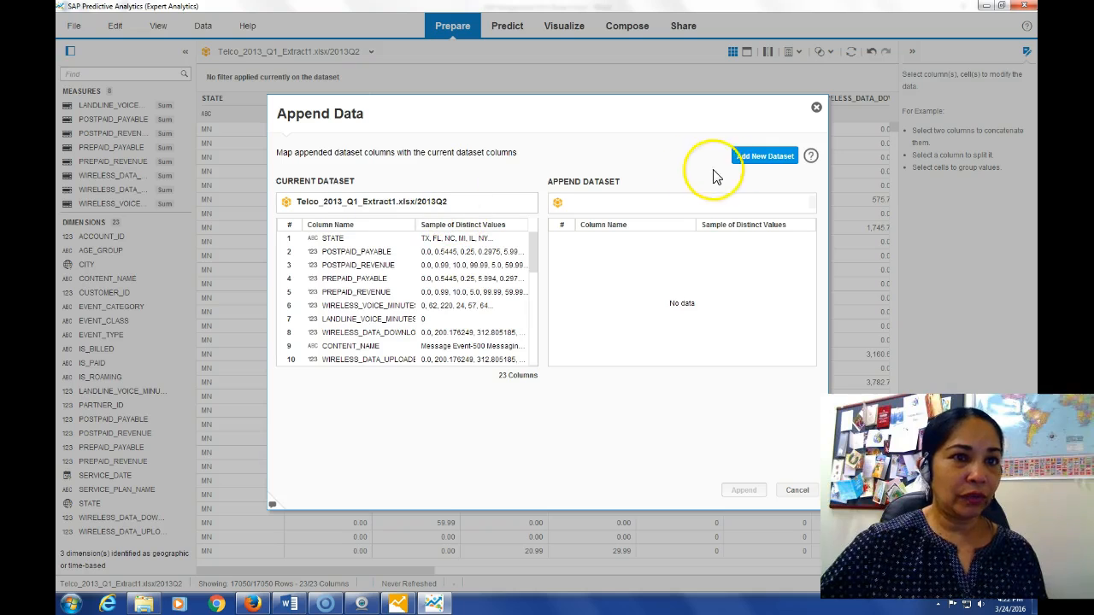
{"action": "left_click", "coordinate": [758, 159]}
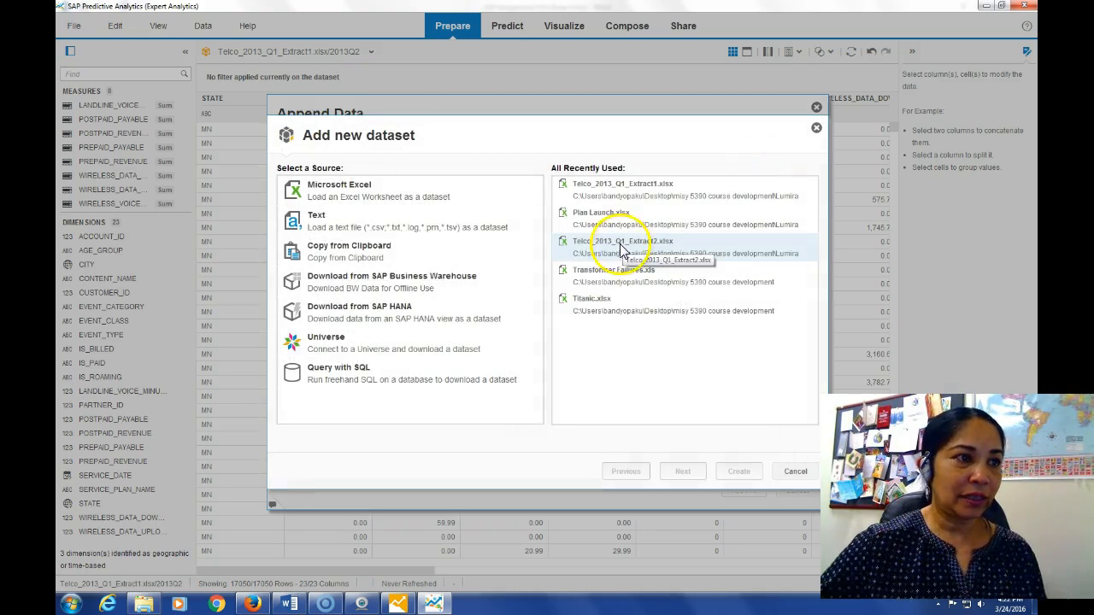
{"action": "left_click", "coordinate": [380, 191]}
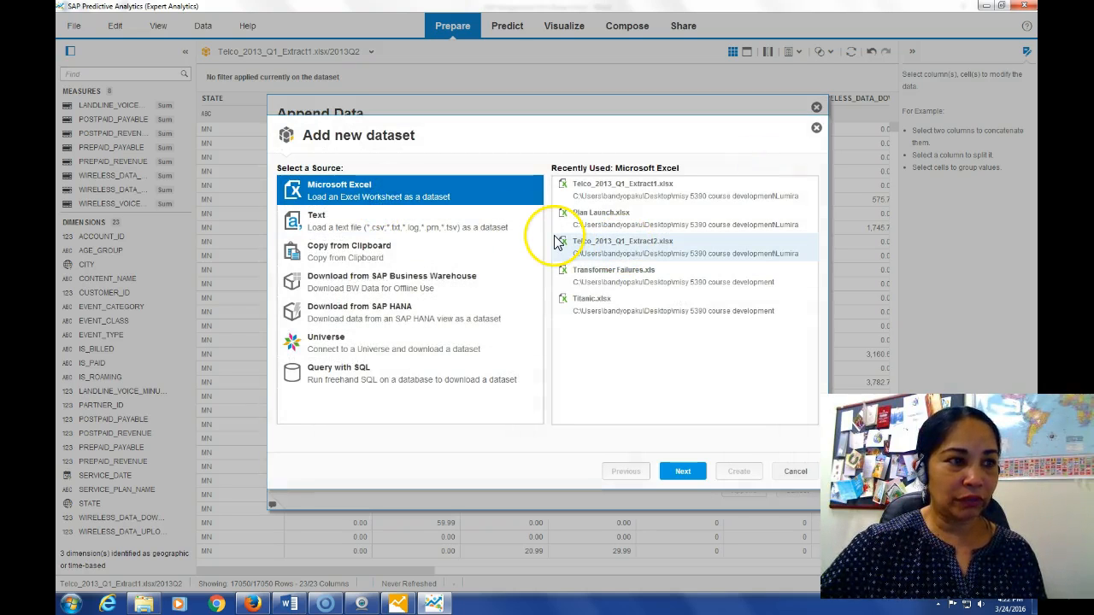
{"action": "left_click", "coordinate": [683, 472]}
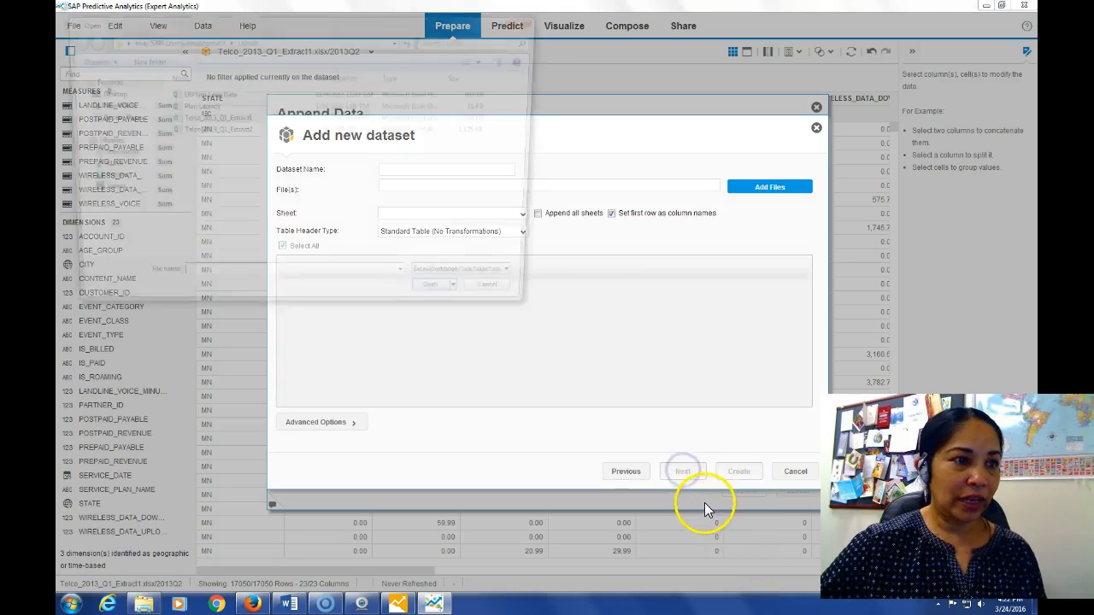
{"action": "double_click", "coordinate": [213, 134]}
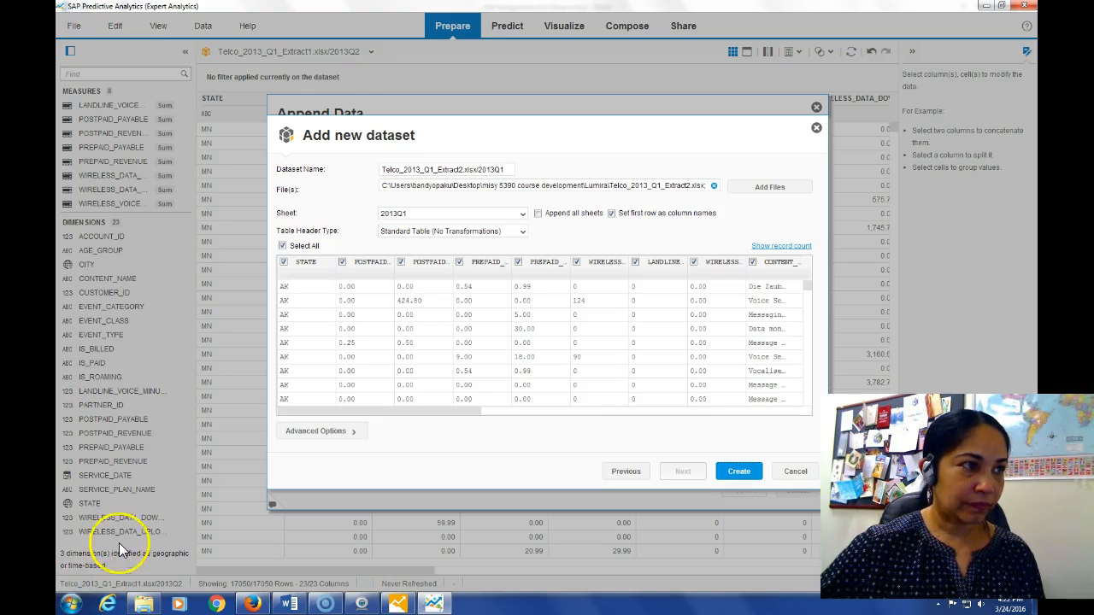
Check the Append Data section of the Word instructions, and return to Expert Analytics to create the Telco_2013_Q1_Extract2 dataset with all columns selected
{"action": "left_click", "coordinate": [985, 6]}
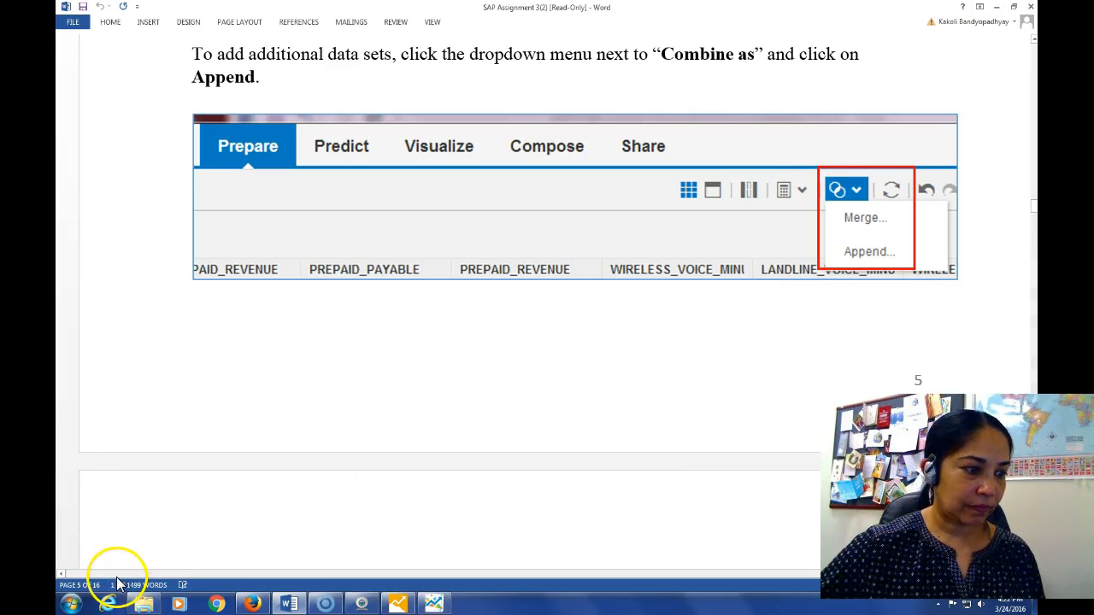
{"action": "scroll", "coordinate": [117, 579], "scroll_direction": "down", "scroll_amount": 1}
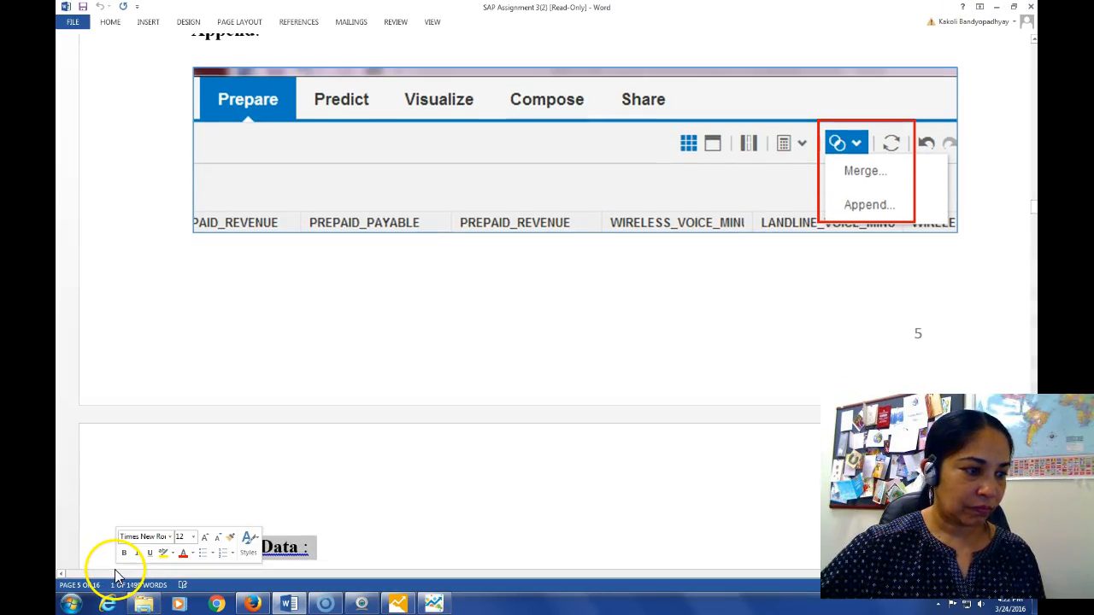
{"action": "scroll", "coordinate": [102, 581], "scroll_direction": "down", "scroll_amount": 3}
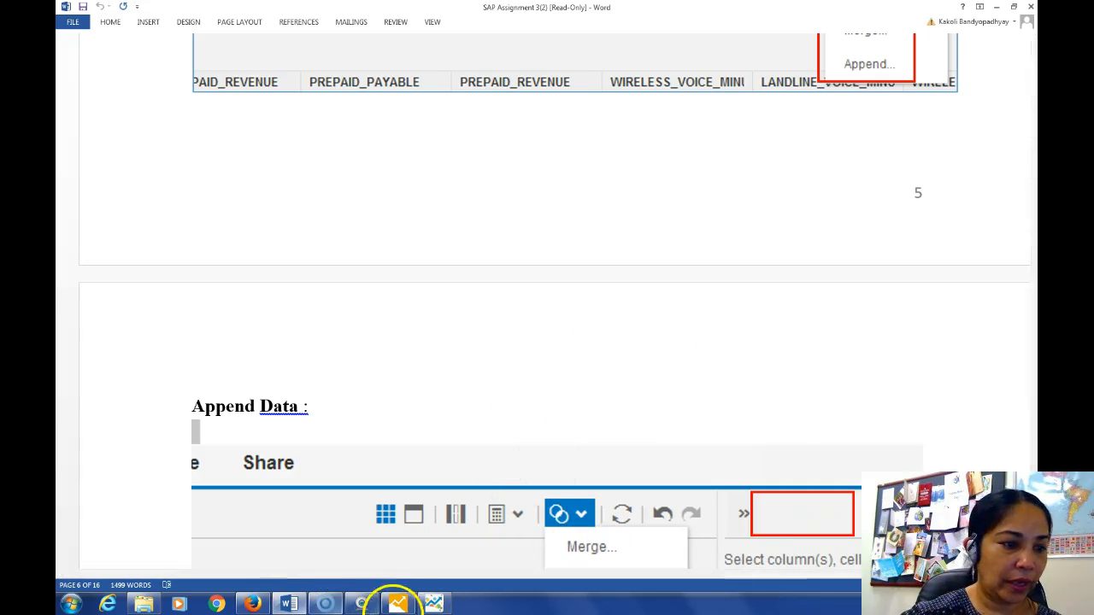
{"action": "left_click", "coordinate": [433, 603]}
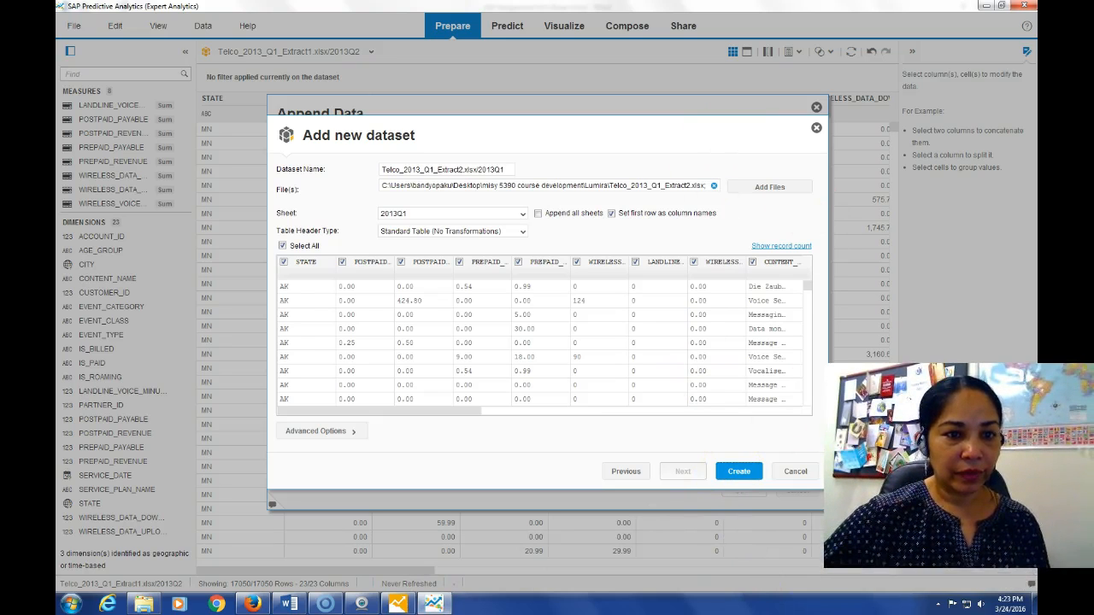
{"action": "left_click", "coordinate": [739, 471]}
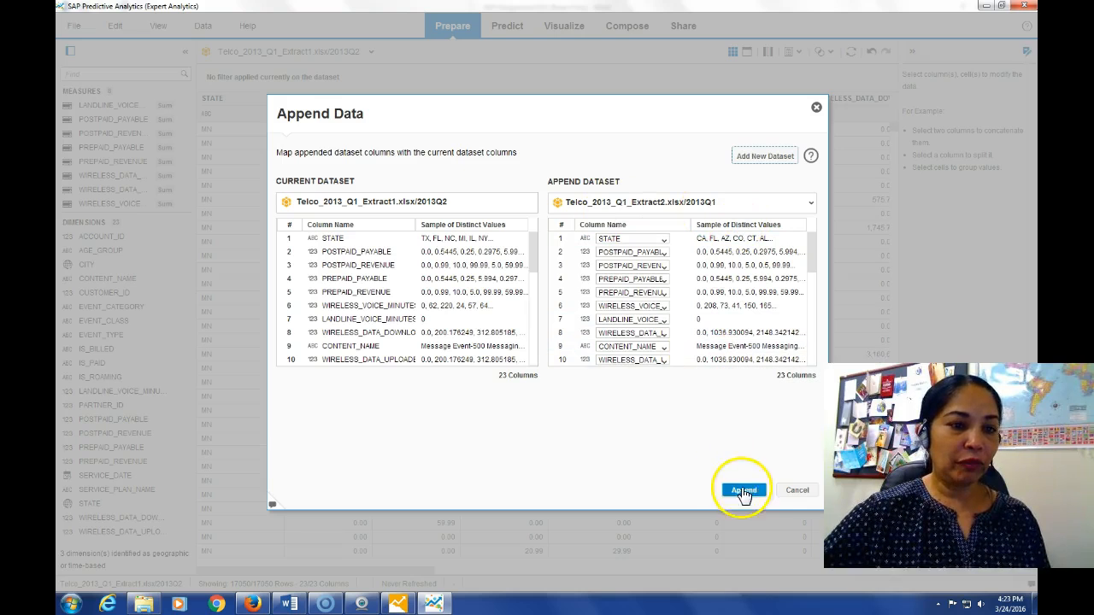
Read the Word instructions on completing the append, and return to Expert Analytics to append the Telco_2013_Q1_Extract2 data to the current dataset
{"action": "left_click", "coordinate": [289, 603]}
{"action": "left_click_drag", "start_coordinate": [1033, 209], "coordinate": [1036, 261]}
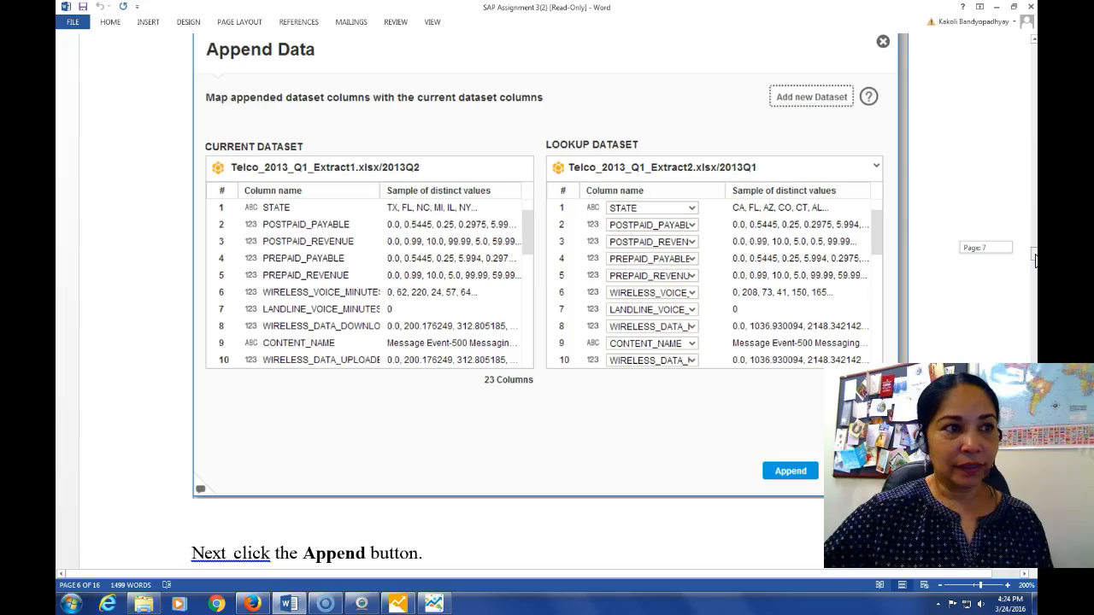
{"action": "mouse_move", "coordinate": [1035, 260]}
{"action": "left_mouse_down"}
{"action": "mouse_move", "coordinate": [1025, 134]}
{"action": "mouse_move", "coordinate": [1019, 275]}
{"action": "left_mouse_up"}
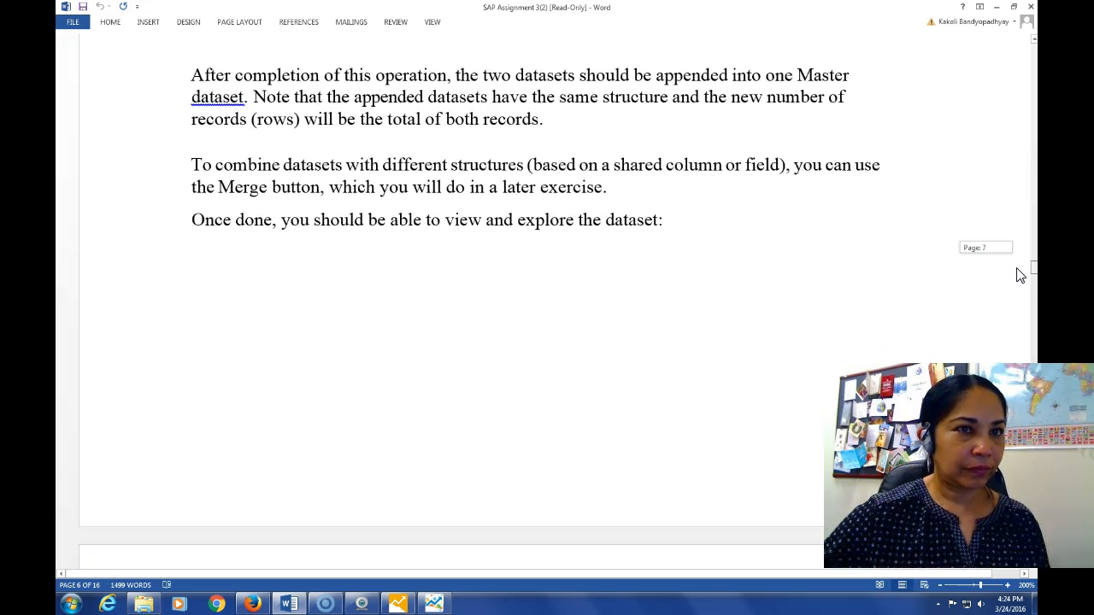
{"action": "left_click_drag", "start_coordinate": [1019, 275], "coordinate": [1017, 295]}
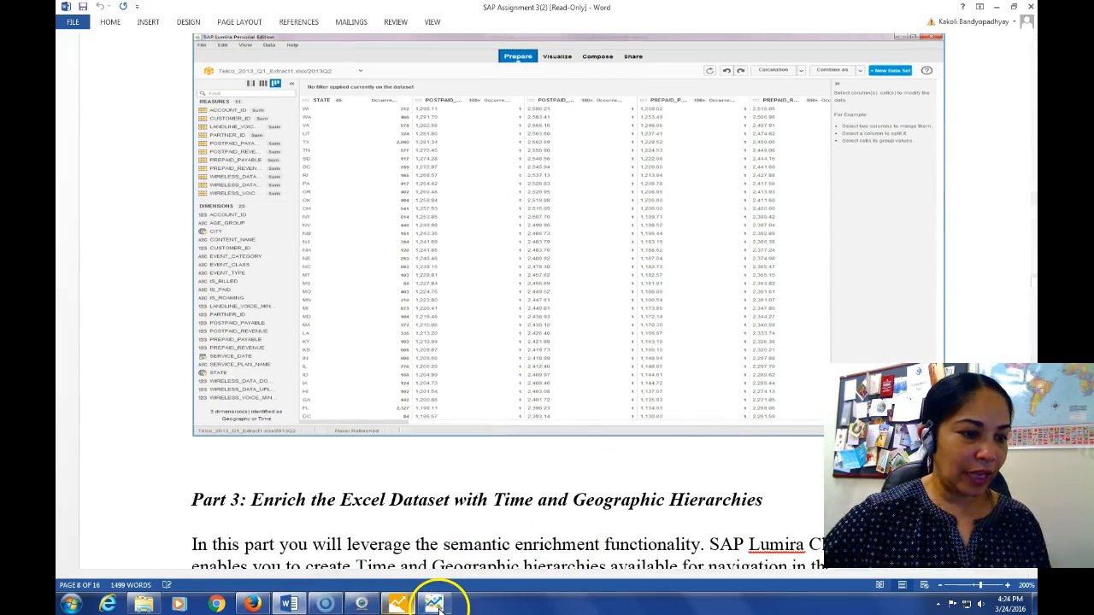
{"action": "left_click", "coordinate": [435, 603]}
{"action": "left_click", "coordinate": [743, 490]}
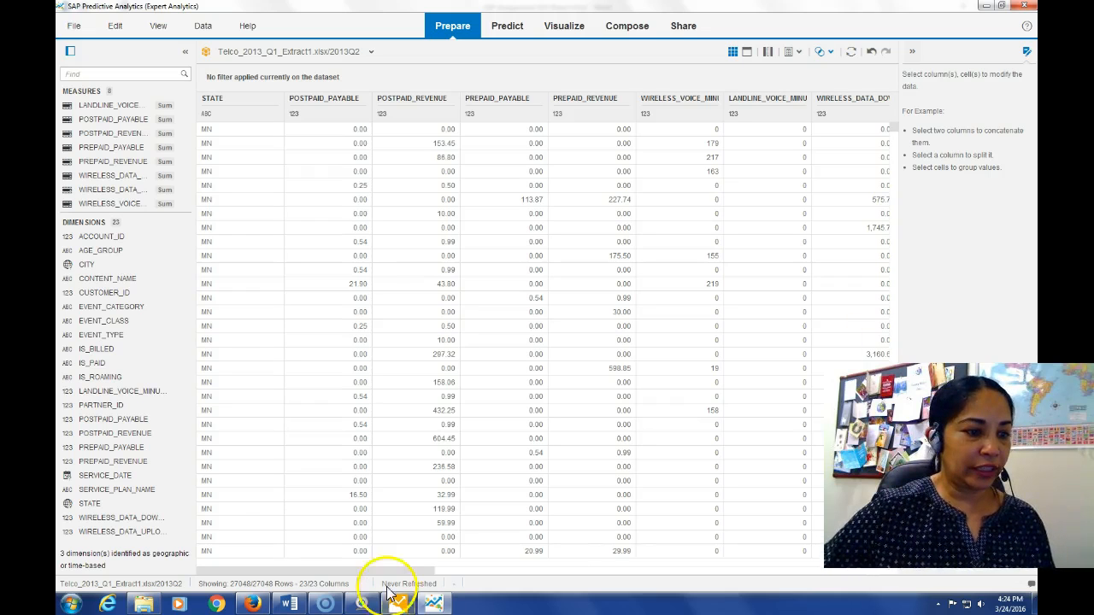
Switch to Word and read the Part 3 instructions on creating a time hierarchy from the Service_Date dimension
{"action": "mouse_move", "coordinate": [289, 603]}
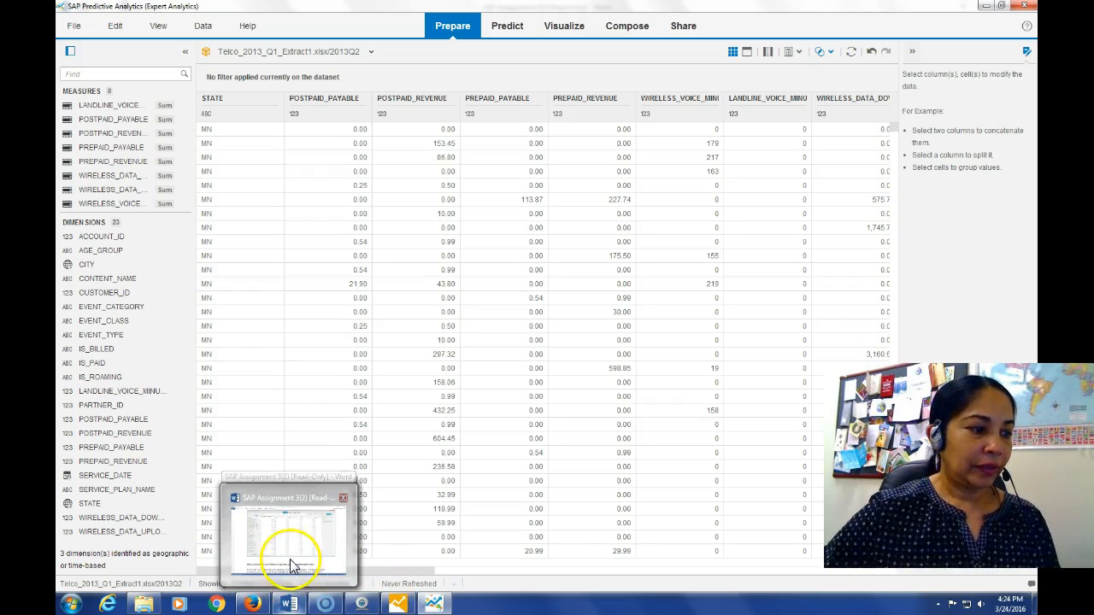
{"action": "left_click", "coordinate": [290, 564]}
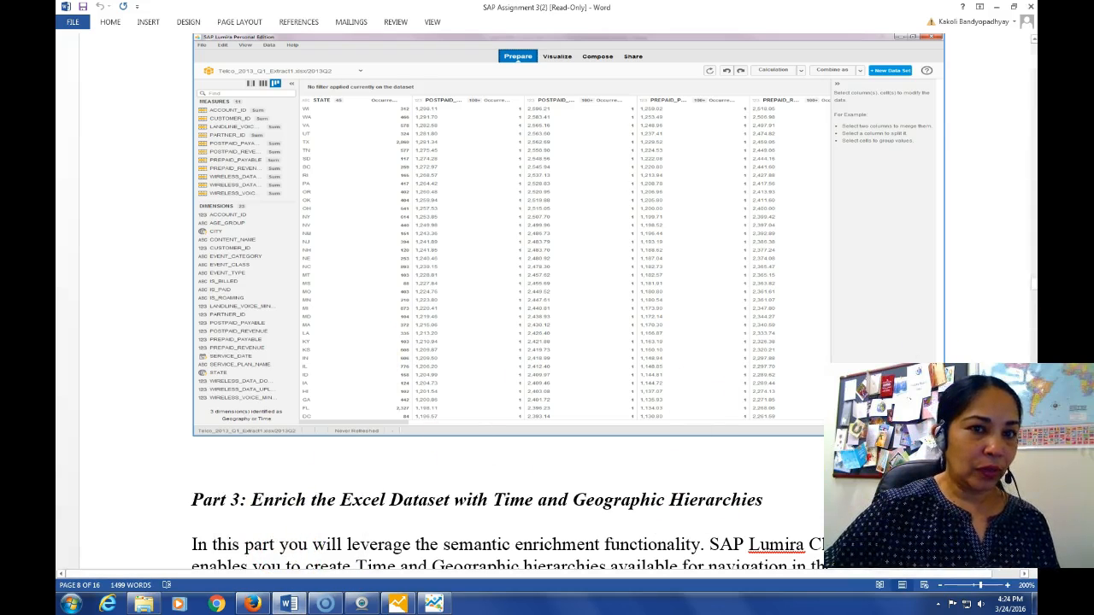
{"action": "left_click_drag", "start_coordinate": [1034, 288], "coordinate": [1034, 295]}
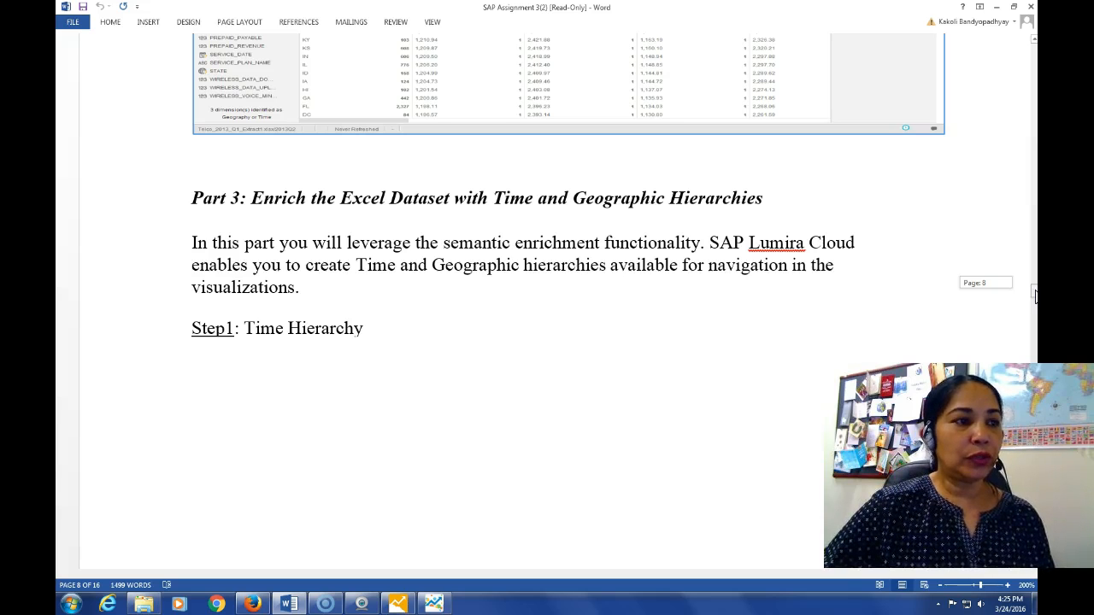
{"action": "left_click_drag", "start_coordinate": [1033, 295], "coordinate": [1033, 296]}
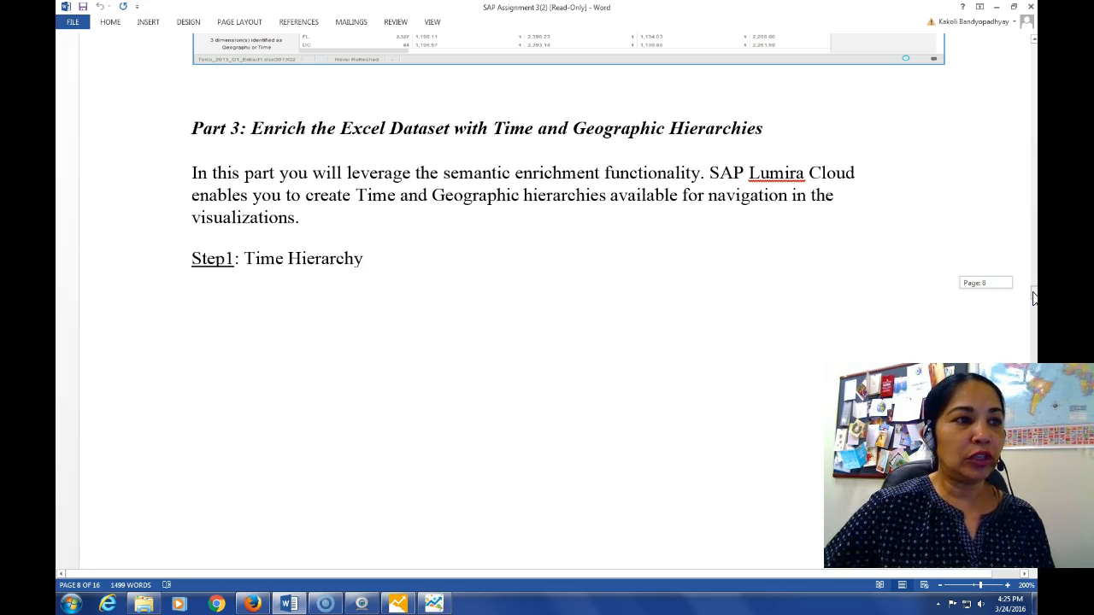
{"action": "left_click_drag", "start_coordinate": [1033, 297], "coordinate": [1033, 317]}
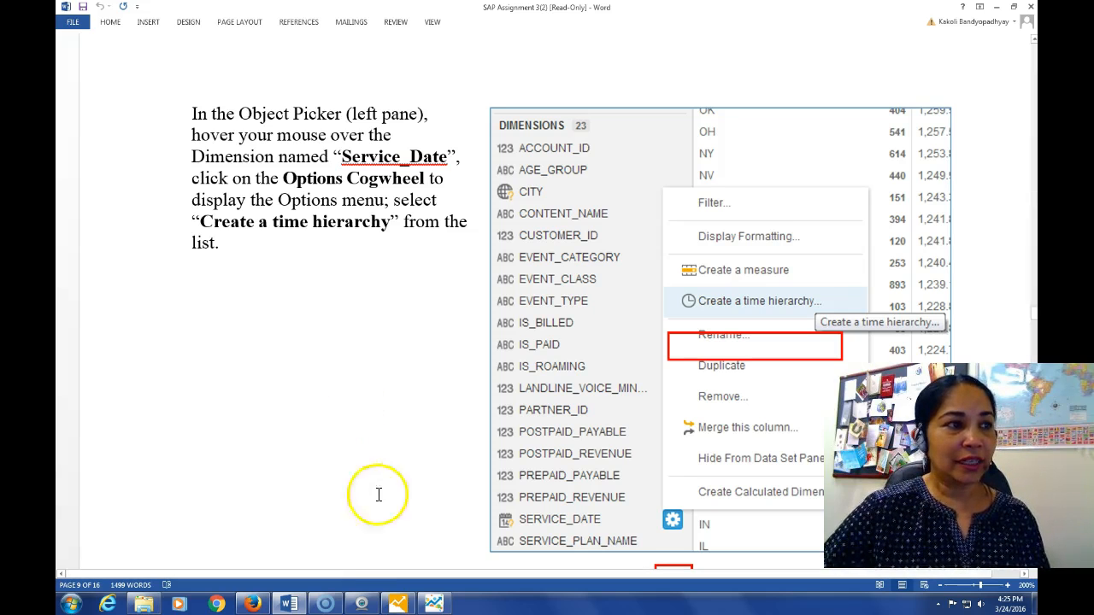
Return to Expert Analytics and create a time hierarchy from the SERVICE_DATE dimension
{"action": "left_click", "coordinate": [436, 603]}
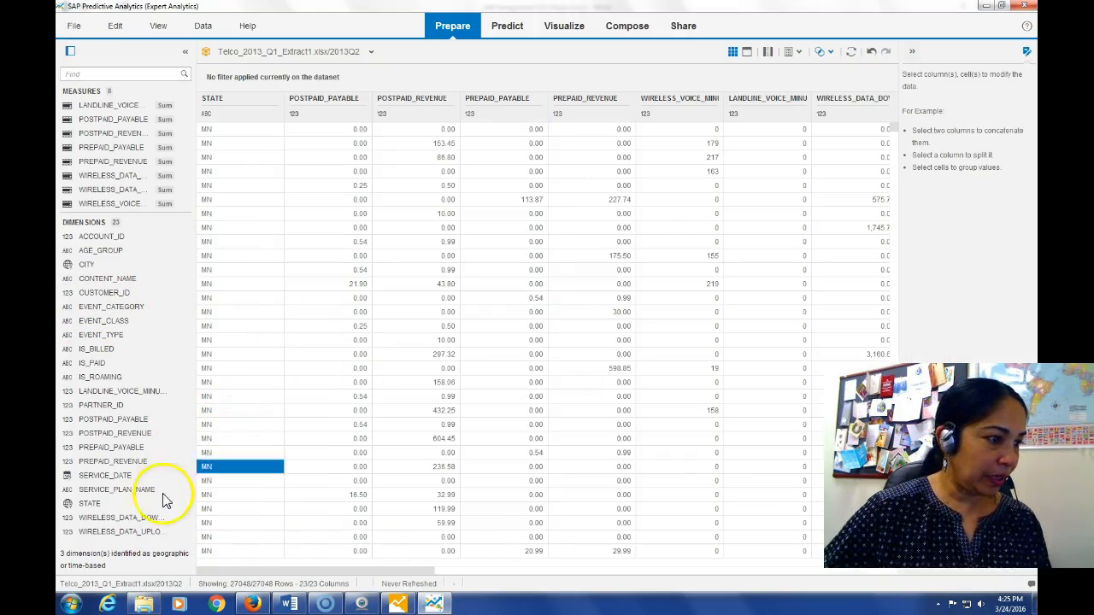
{"action": "left_click", "coordinate": [100, 477]}
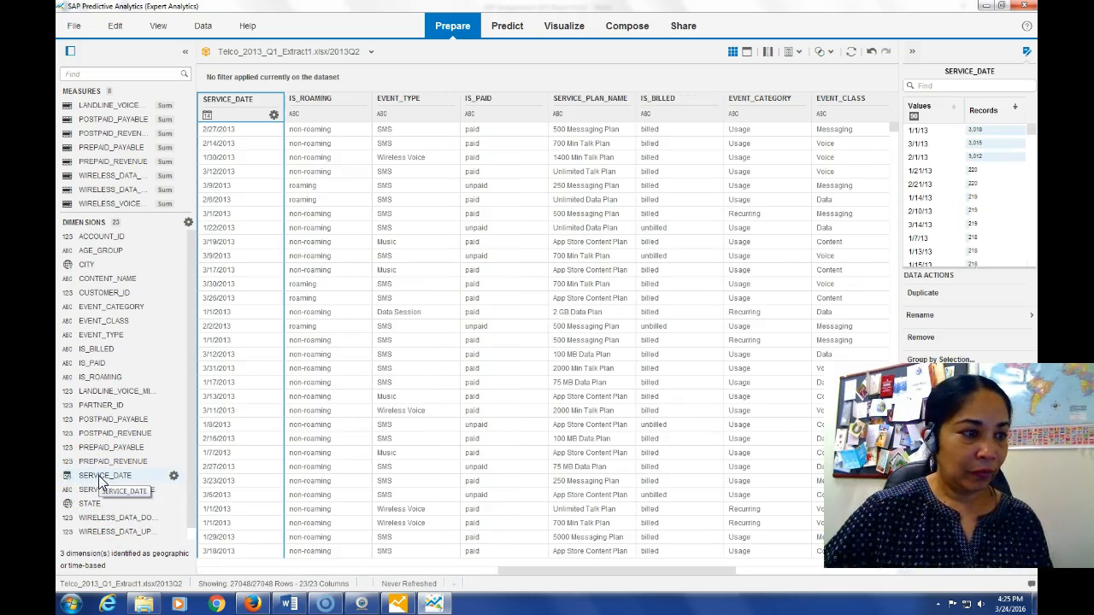
{"action": "left_click", "coordinate": [174, 476]}
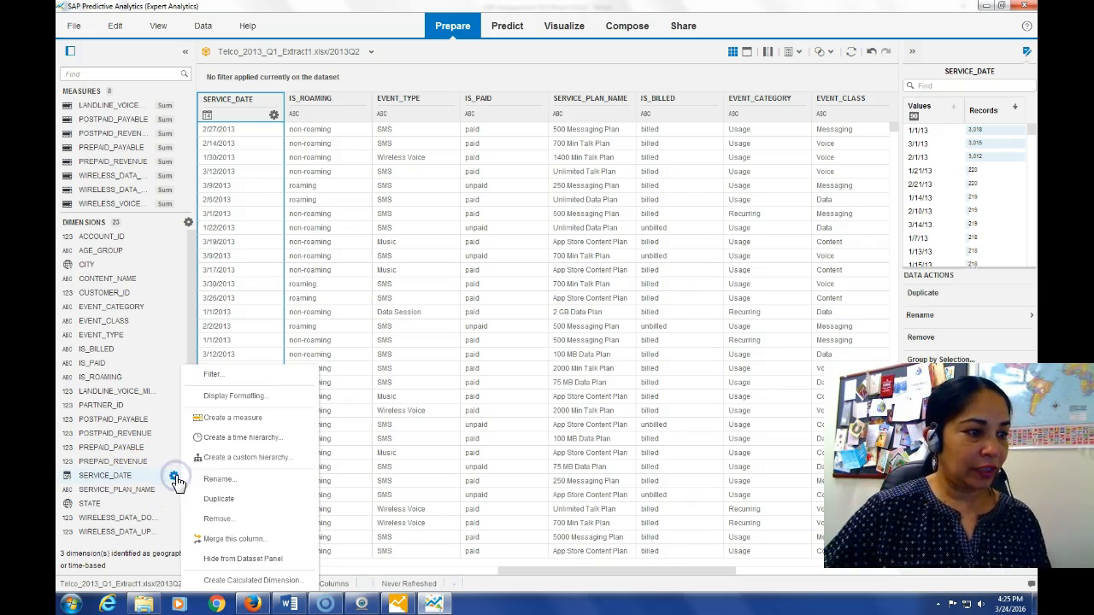
{"action": "left_click", "coordinate": [244, 440]}
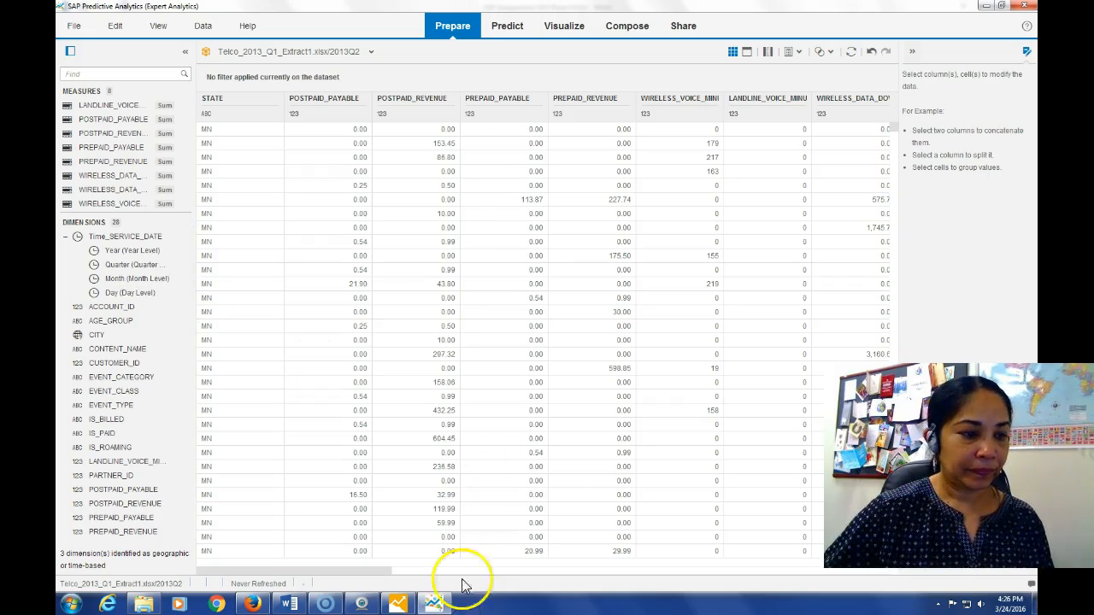
Switch to Word and read about the new time hierarchy and the Step 2 instructions on the geographic hierarchy
{"action": "left_click", "coordinate": [289, 598]}
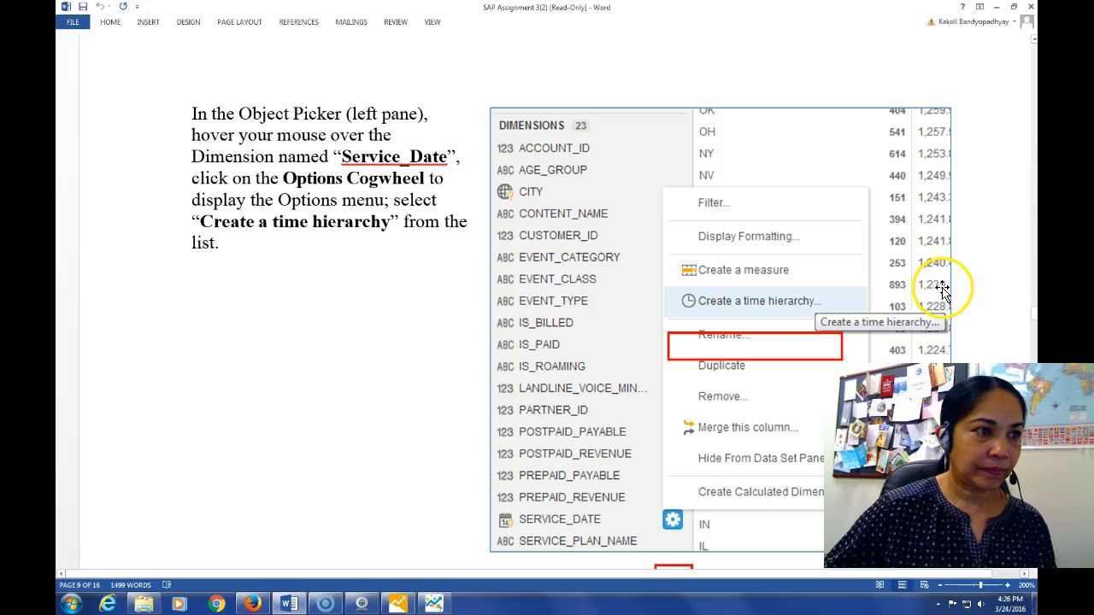
{"action": "scroll", "coordinate": [992, 243], "scroll_direction": "up", "scroll_amount": 1}
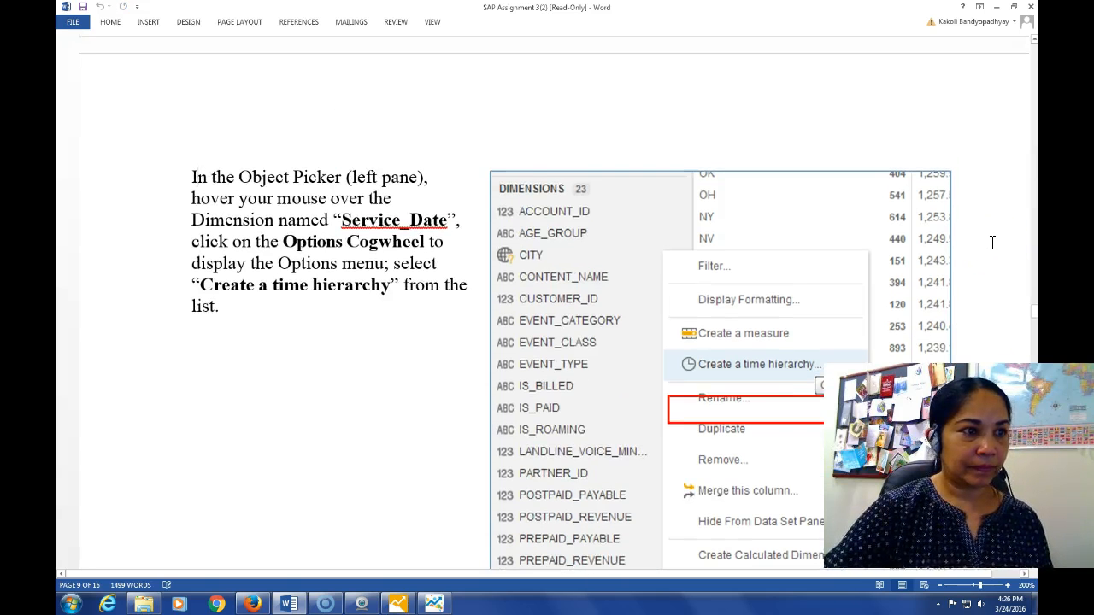
{"action": "scroll", "coordinate": [992, 243], "scroll_direction": "down", "scroll_amount": 8}
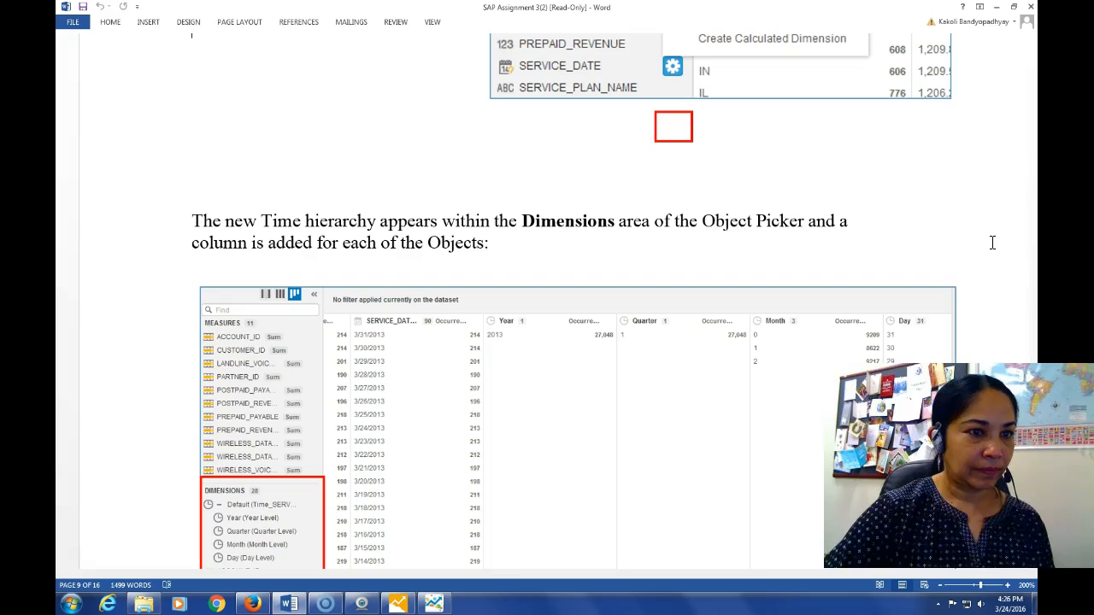
{"action": "scroll", "coordinate": [991, 242], "scroll_direction": "down", "scroll_amount": 8}
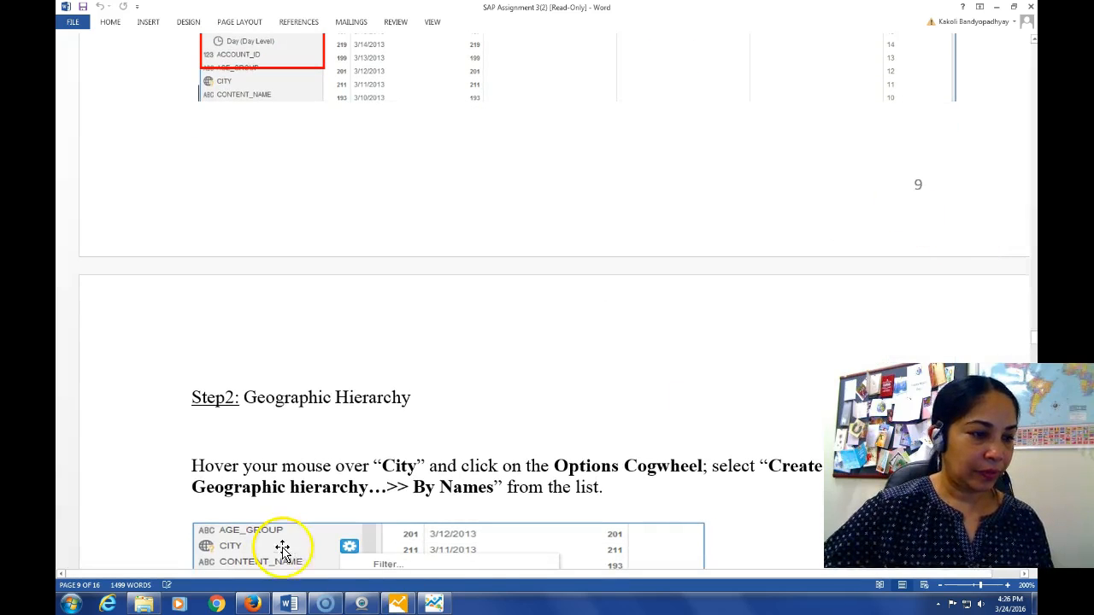
Return to Expert Analytics and select the Time_SERVICE_DATE hierarchy among the dimensions
{"action": "left_click", "coordinate": [433, 605]}
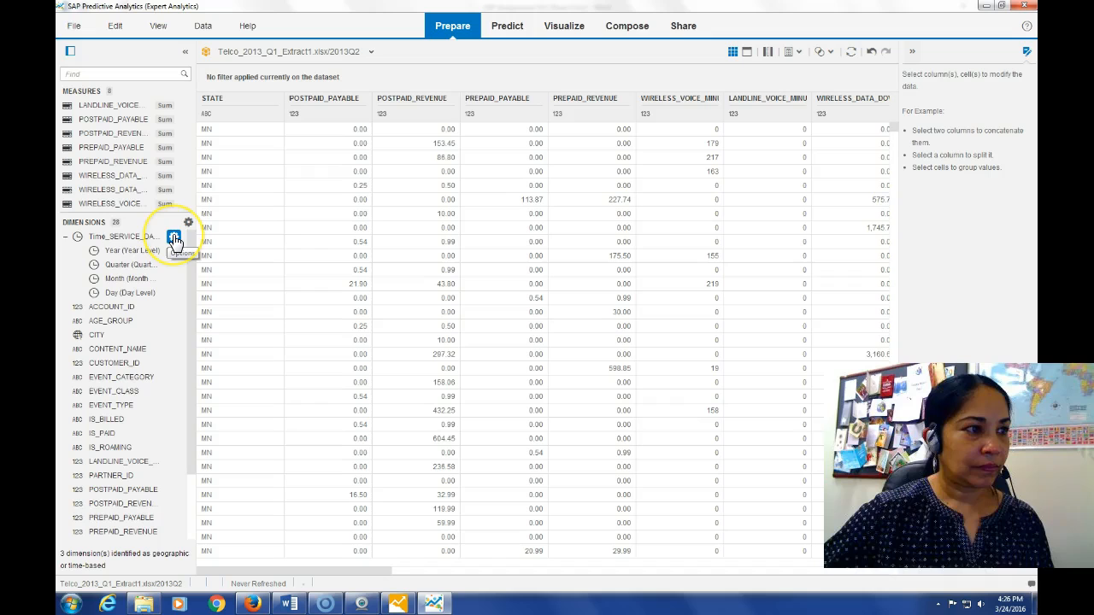
{"action": "left_click", "coordinate": [75, 238]}
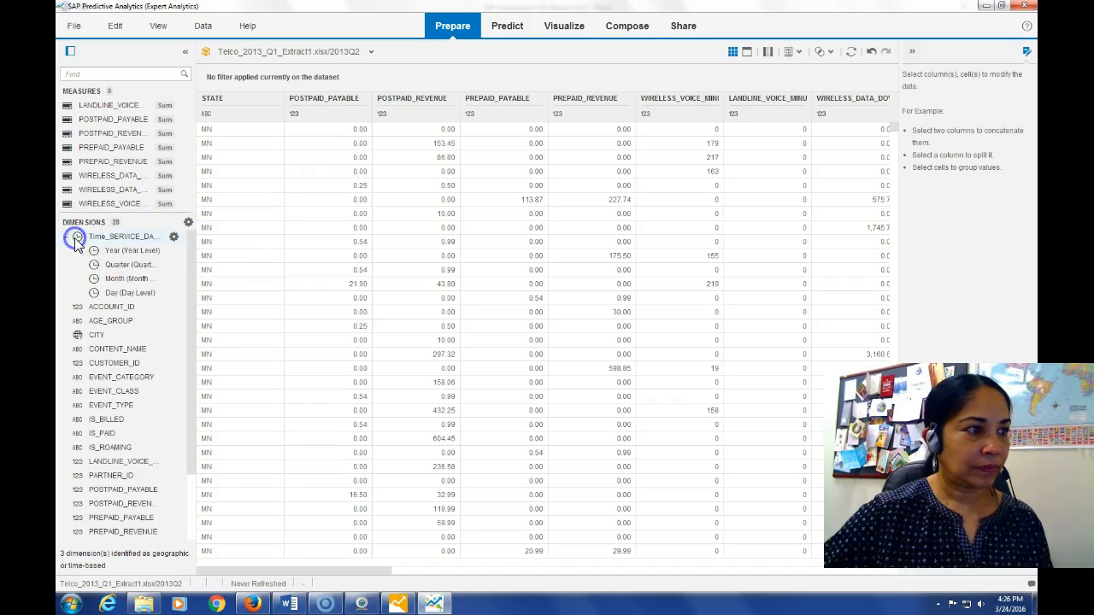
{"action": "left_click", "coordinate": [120, 240]}
{"action": "left_click", "coordinate": [120, 241]}
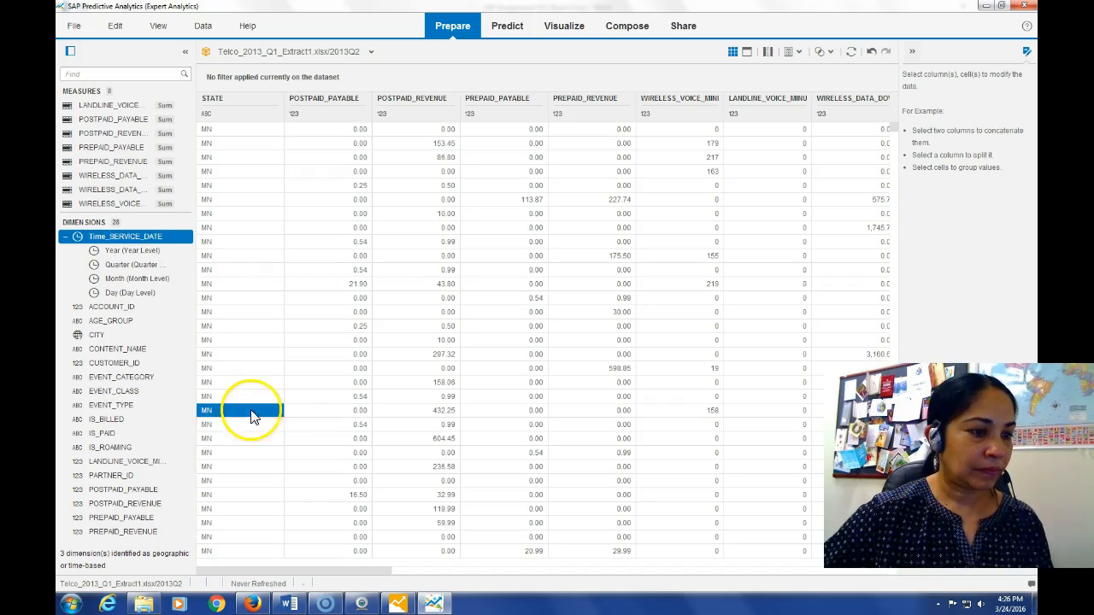
Recheck the time hierarchy description in Word, and return to Expert Analytics to show the Time_SERVICE_DATE hierarchy's columns in the data grid
{"action": "left_click", "coordinate": [289, 604]}
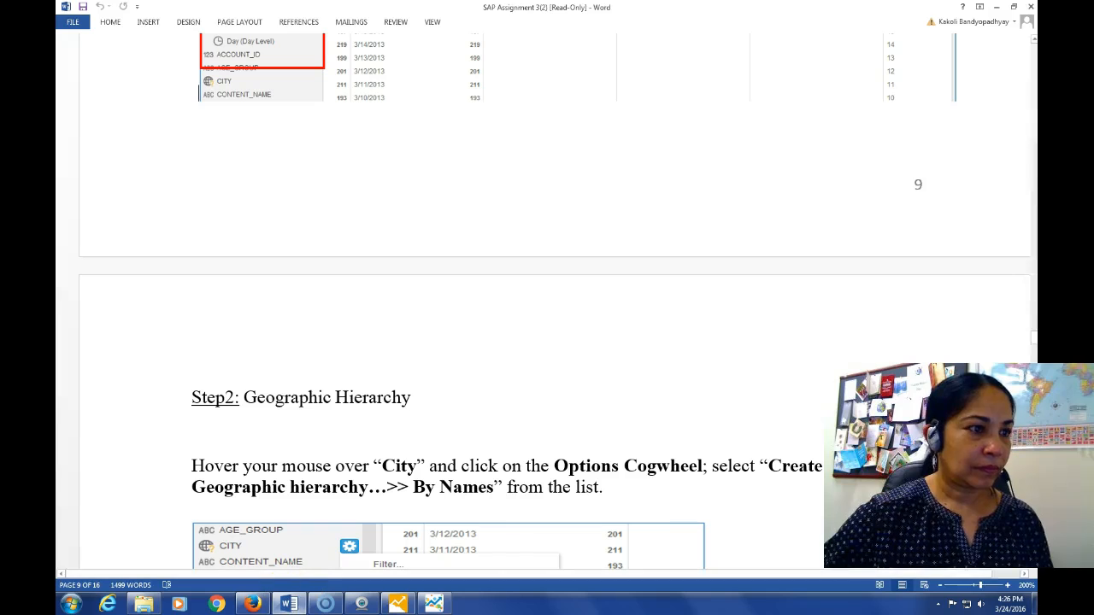
{"action": "scroll", "coordinate": [547, 308], "scroll_direction": "up", "scroll_amount": 6}
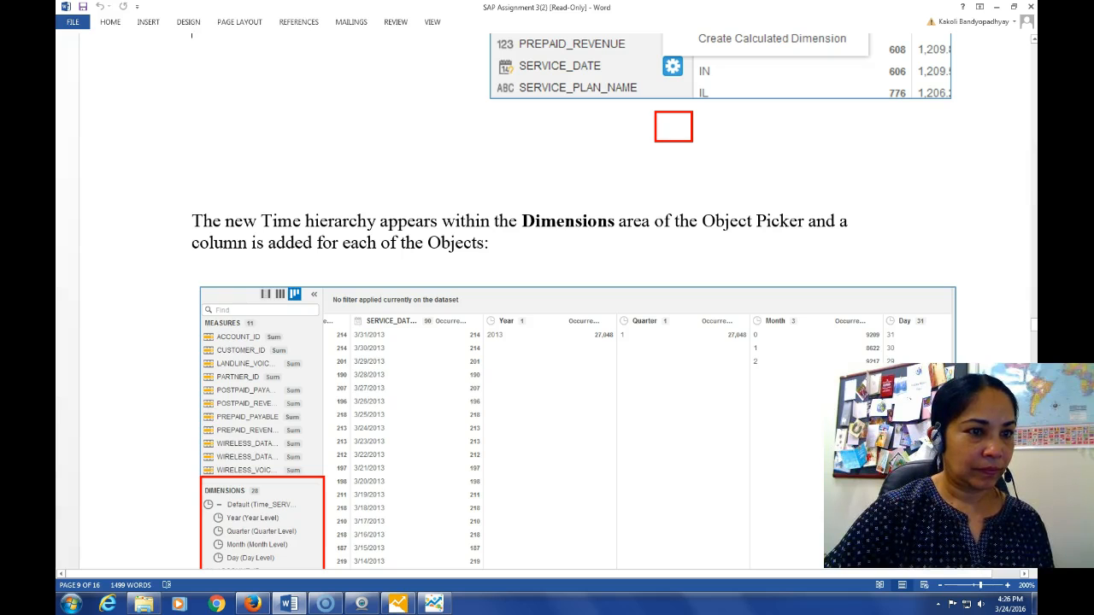
{"action": "scroll", "coordinate": [547, 308], "scroll_direction": "down", "scroll_amount": 6}
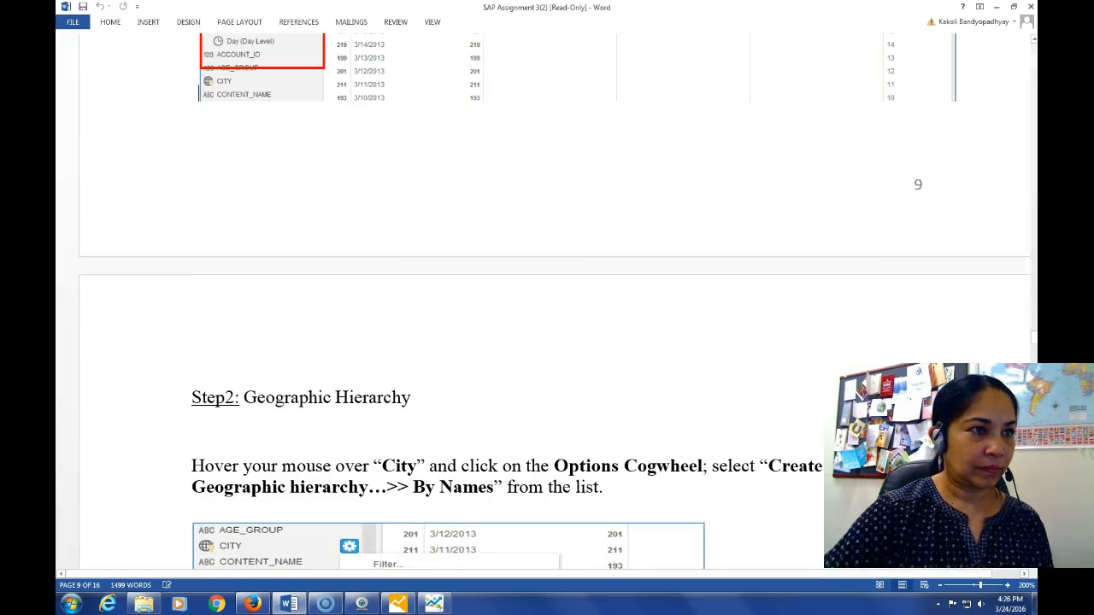
{"action": "left_click", "coordinate": [434, 603]}
{"action": "left_click", "coordinate": [121, 238]}
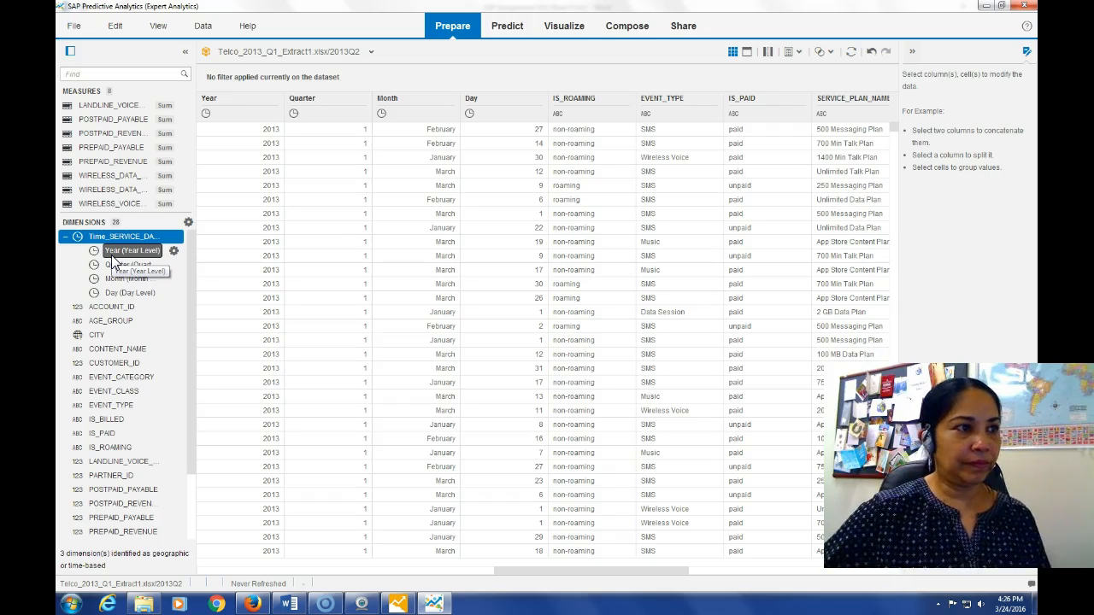
Examine the Year, Quarter, Month and Day levels of the Time_SERVICE_DATE hierarchy among the dimensions
{"action": "left_click", "coordinate": [133, 297]}
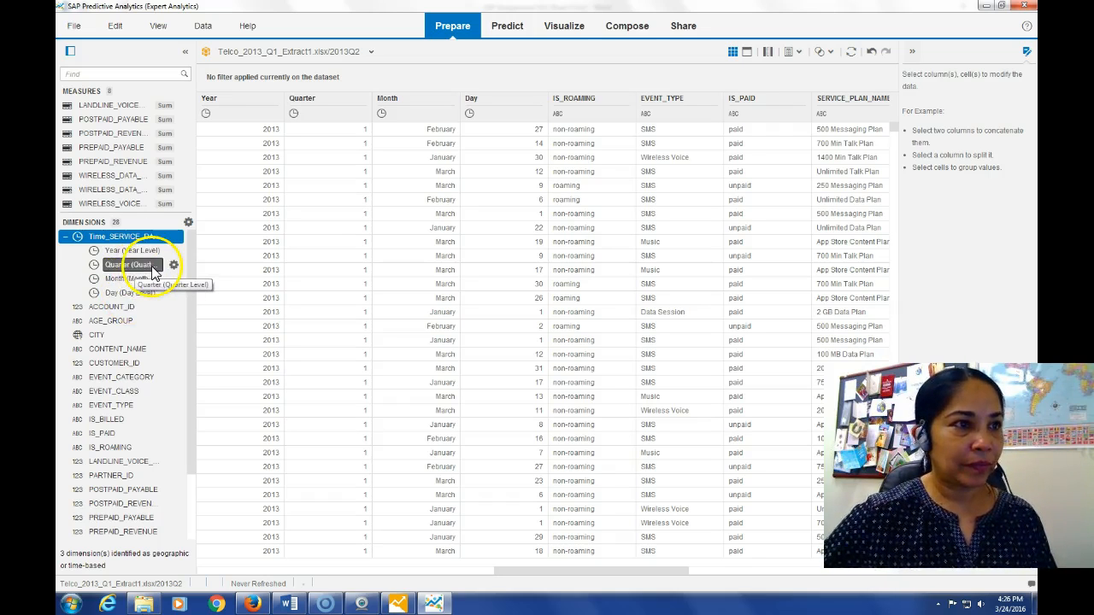
{"action": "left_click", "coordinate": [126, 268]}
{"action": "left_click", "coordinate": [127, 281]}
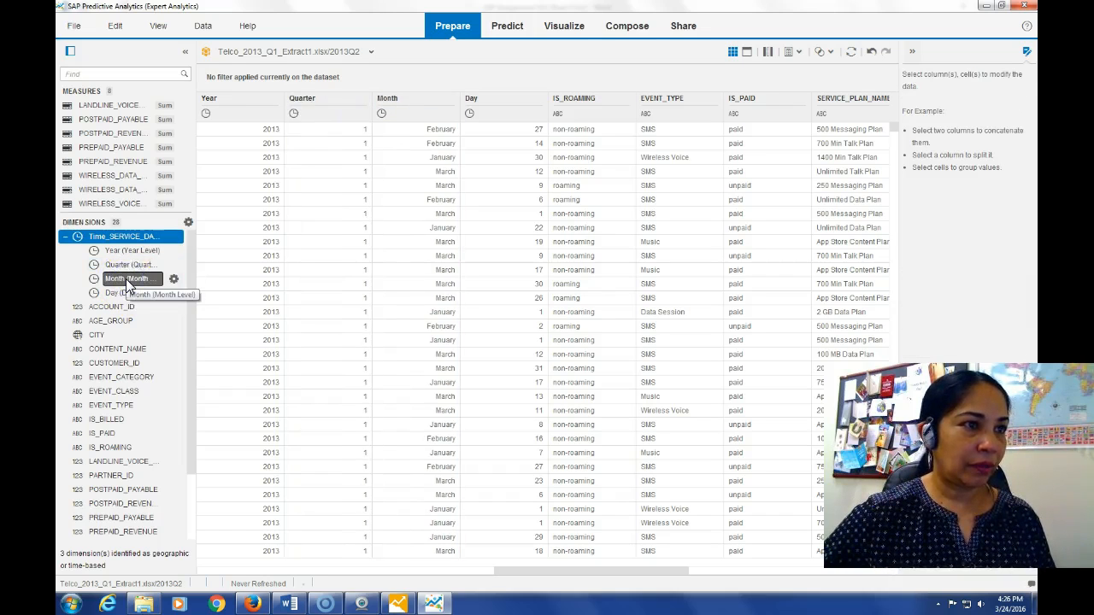
{"action": "left_click", "coordinate": [125, 294]}
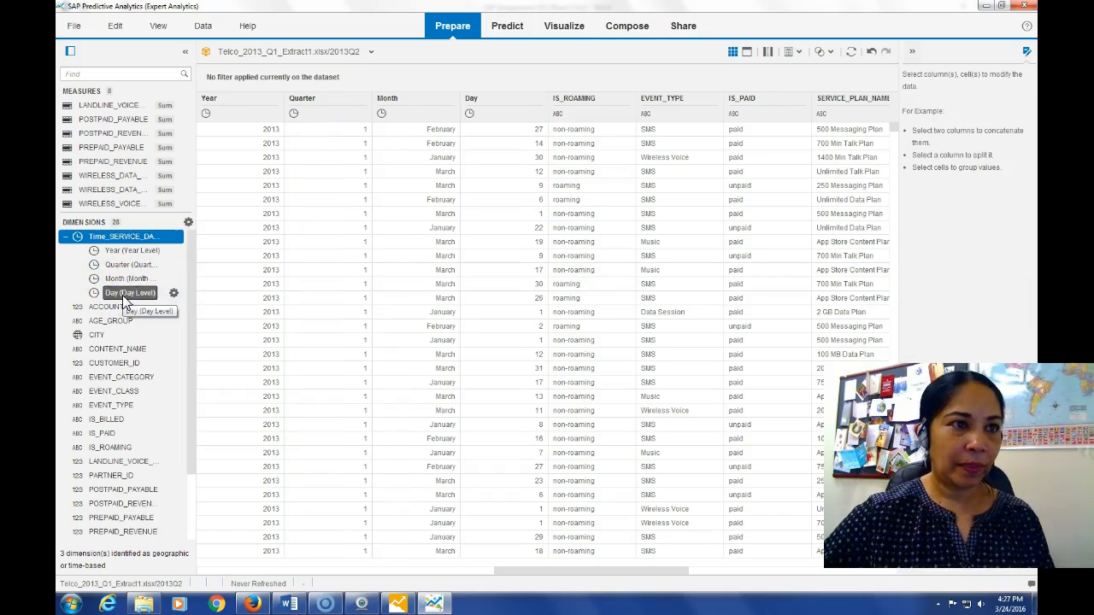
{"action": "left_click", "coordinate": [88, 224]}
{"action": "left_click", "coordinate": [139, 238]}
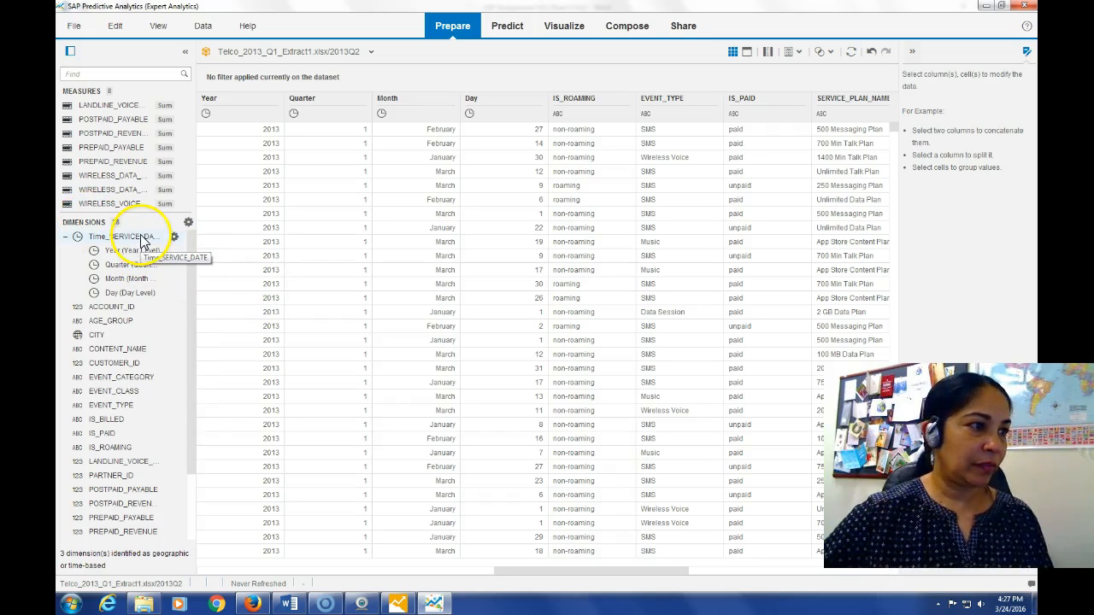
{"action": "left_click", "coordinate": [145, 236]}
{"action": "left_click", "coordinate": [146, 236]}
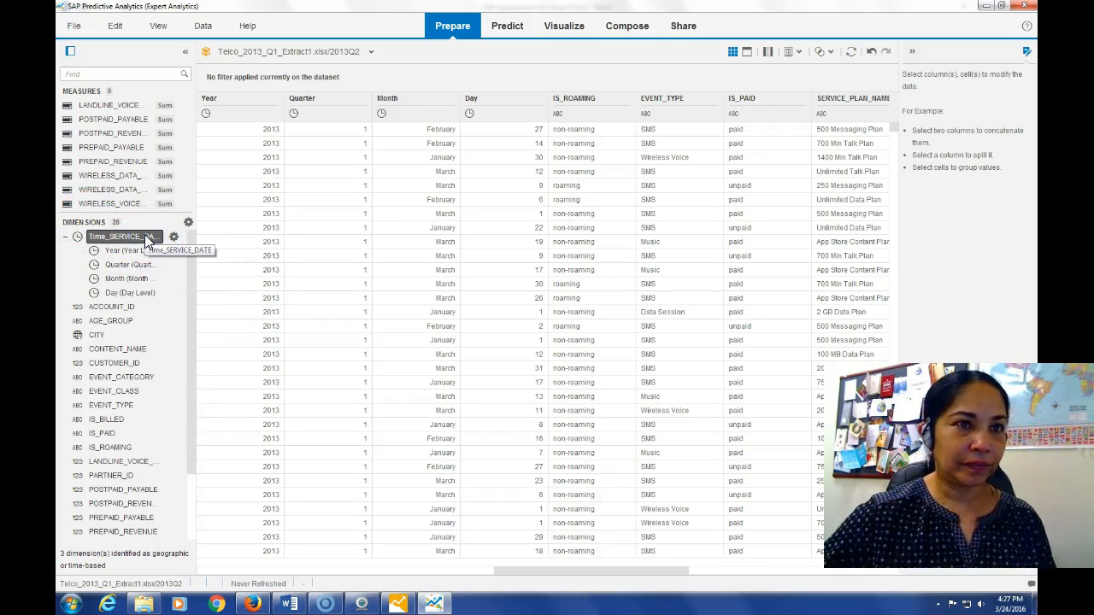
{"action": "left_click", "coordinate": [145, 237]}
{"action": "left_click", "coordinate": [145, 237]}
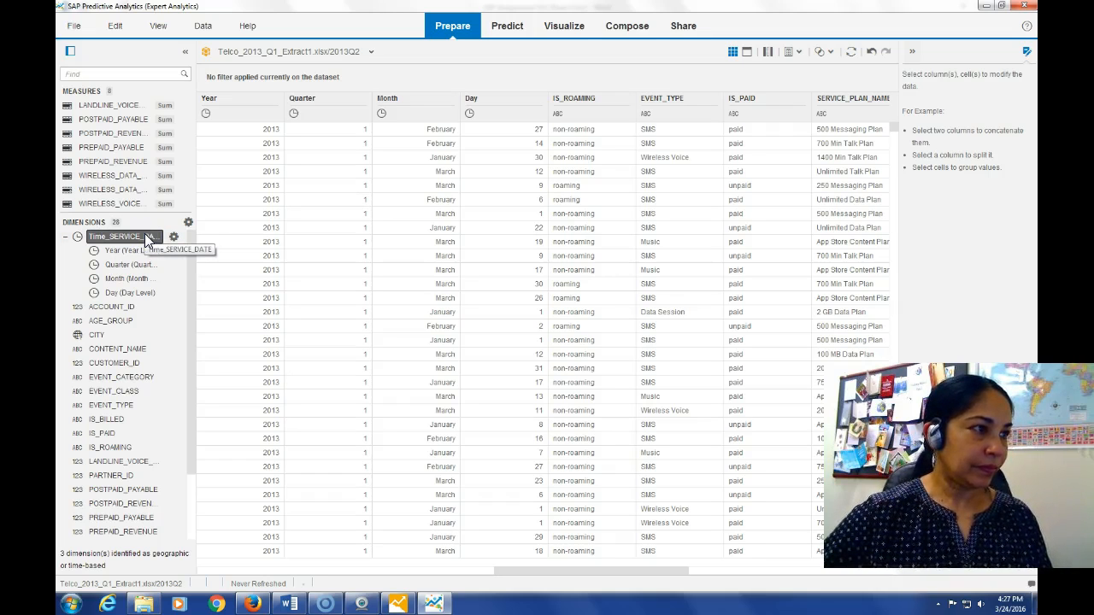
{"action": "left_click", "coordinate": [81, 228]}
{"action": "left_click", "coordinate": [130, 243]}
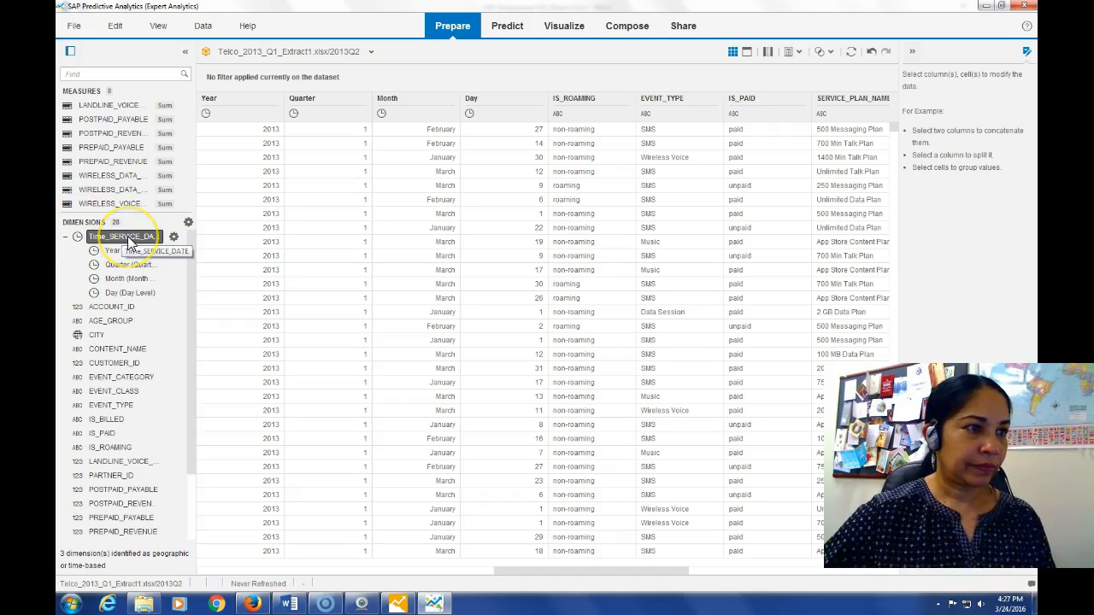
Switch to Word and read the Step 2 instructions on creating a geographic hierarchy by names from City
{"action": "left_click", "coordinate": [289, 604]}
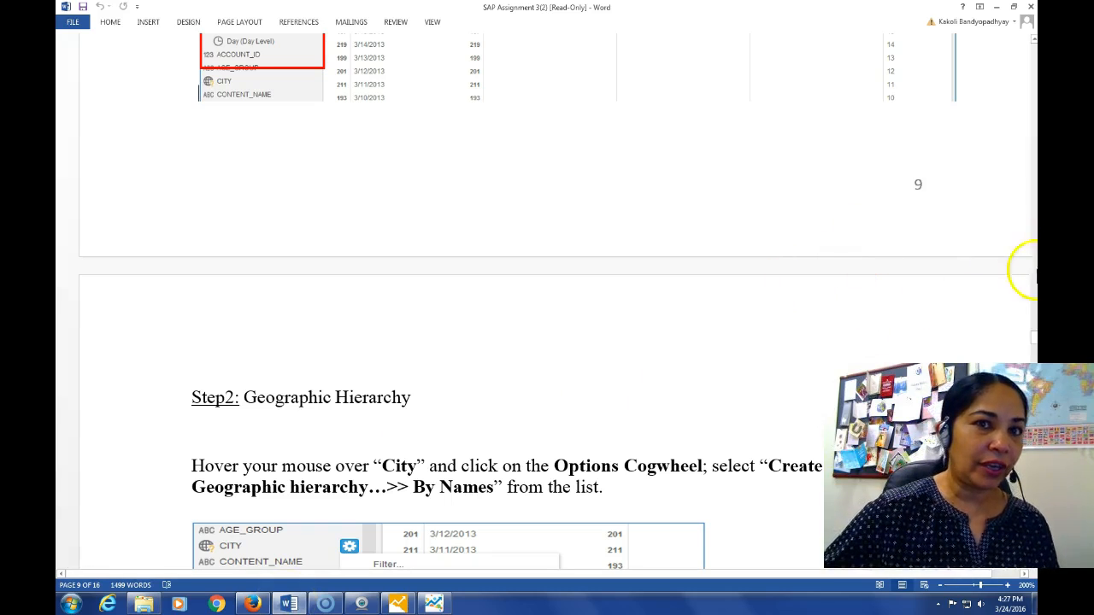
{"action": "left_click_drag", "start_coordinate": [1034, 345], "coordinate": [1034, 351]}
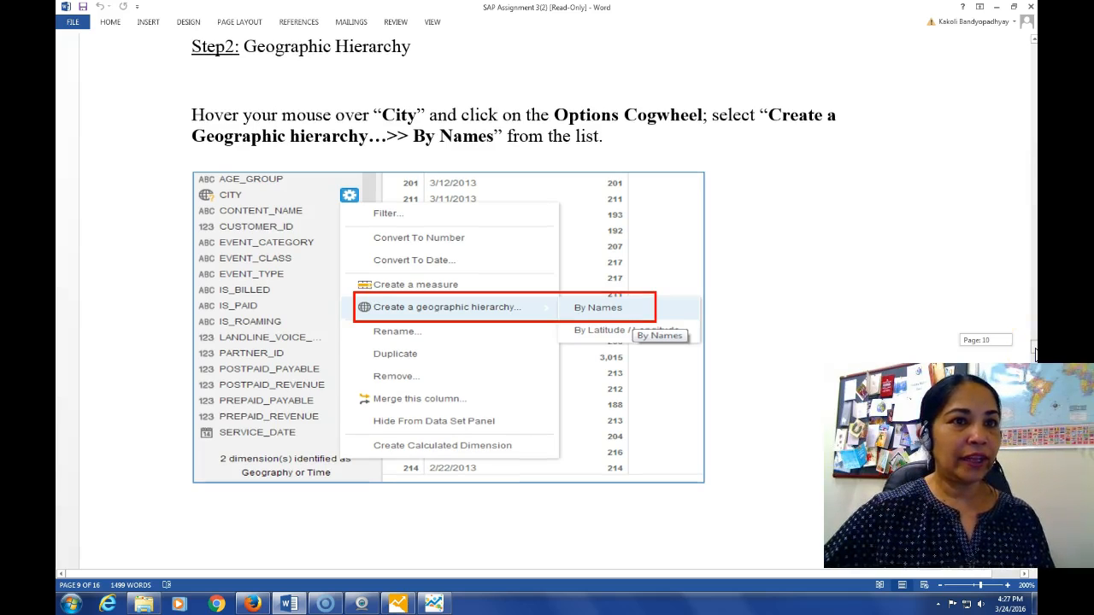
{"action": "left_click_drag", "start_coordinate": [1034, 351], "coordinate": [1035, 354]}
Return to Expert Analytics and create a geographic hierarchy by names from CITY, with STATE as the Region, accepting the solved location matches
{"action": "left_click", "coordinate": [438, 604]}
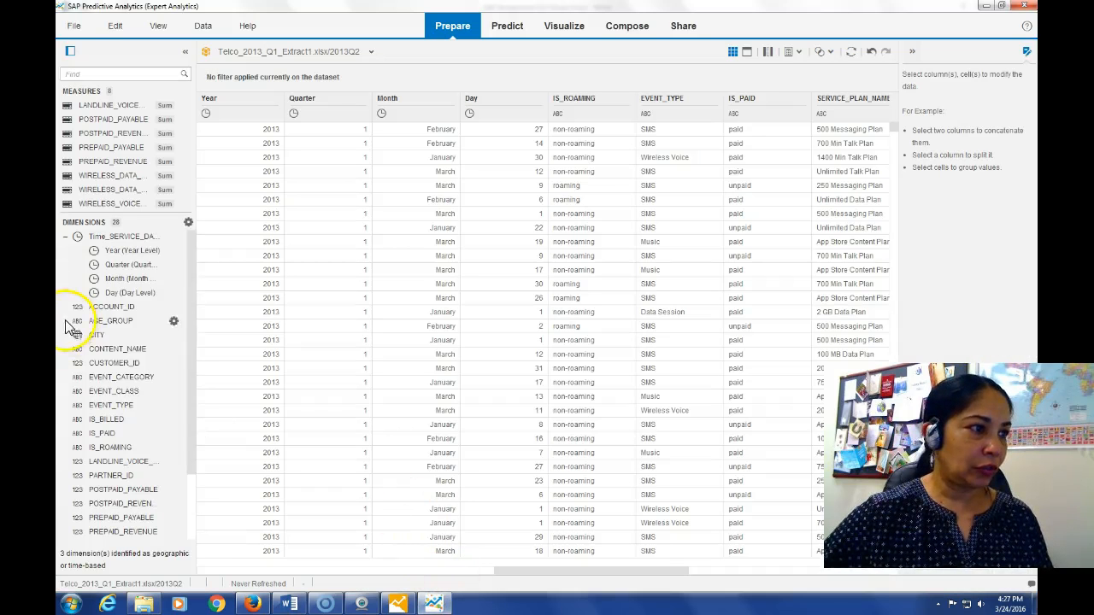
{"action": "left_click", "coordinate": [99, 339]}
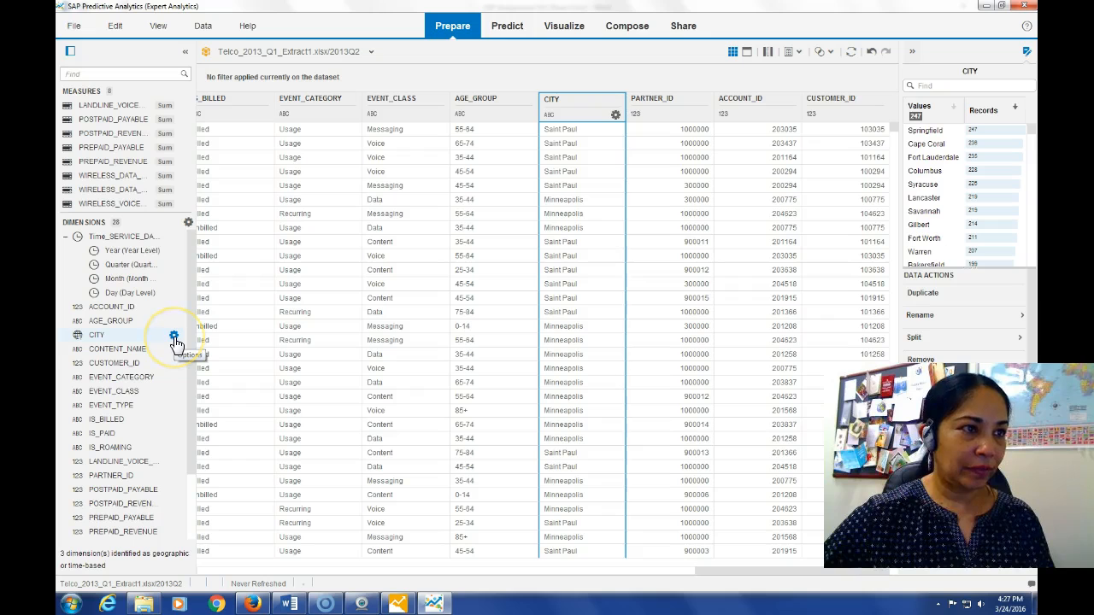
{"action": "left_click", "coordinate": [174, 337]}
{"action": "mouse_move", "coordinate": [252, 427]}
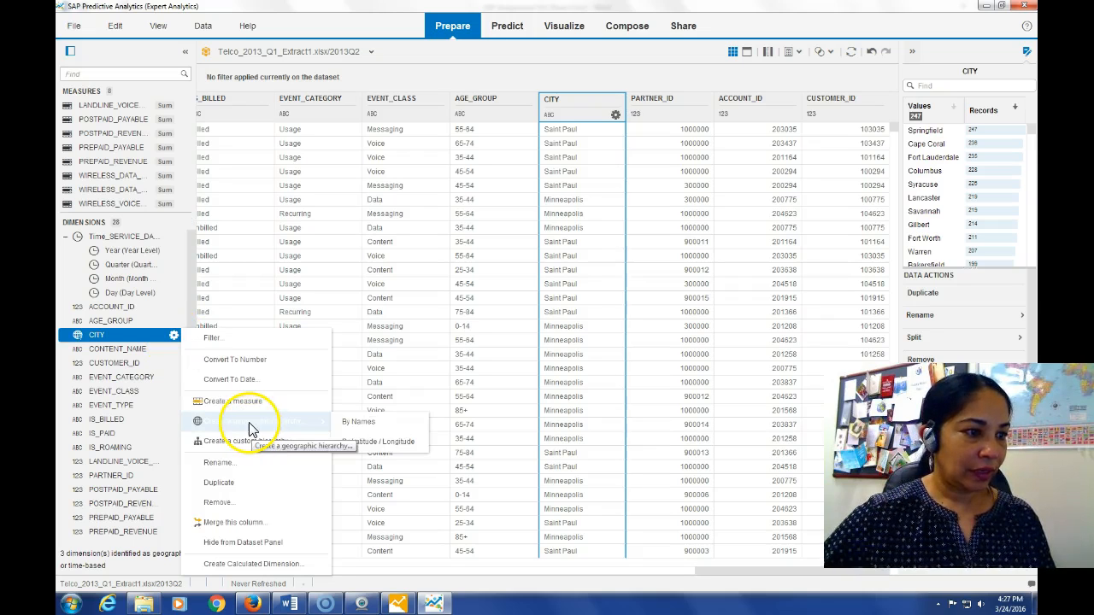
{"action": "left_click", "coordinate": [361, 432]}
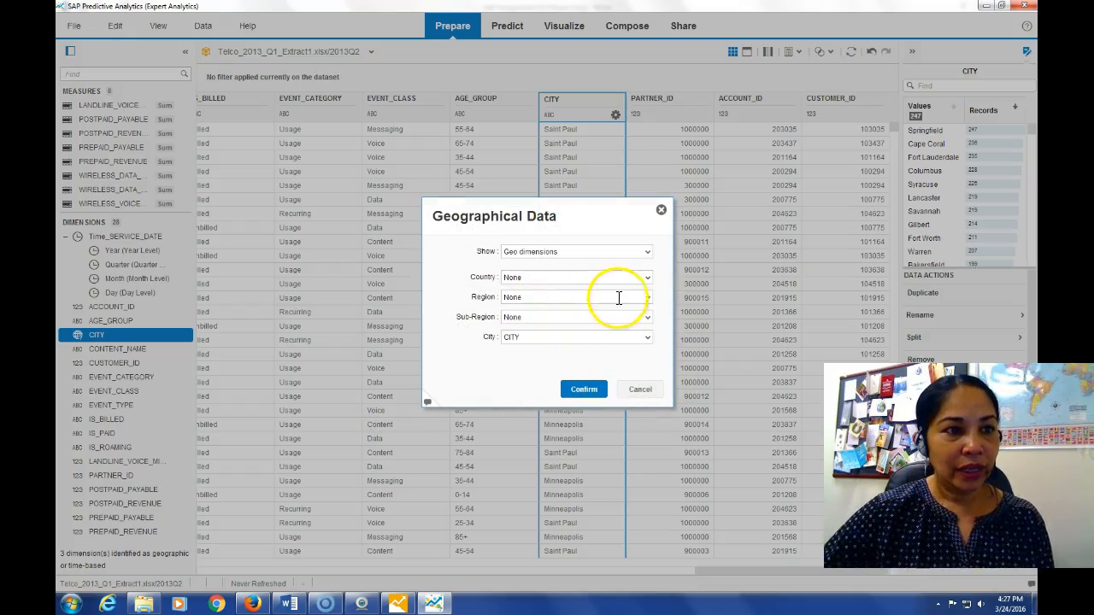
{"action": "left_click", "coordinate": [648, 297]}
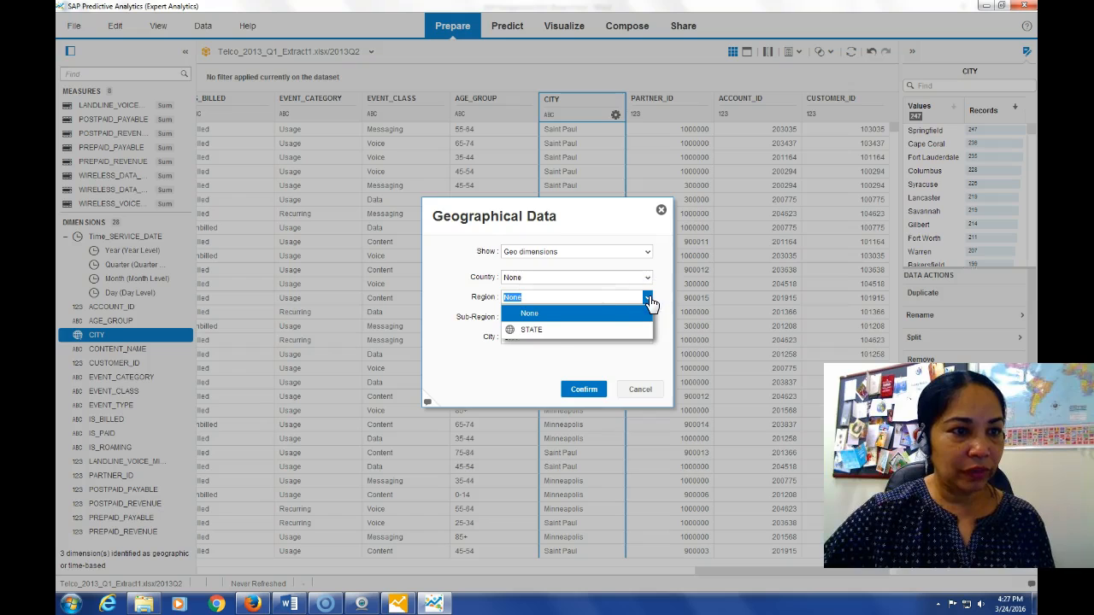
{"action": "left_click", "coordinate": [528, 330]}
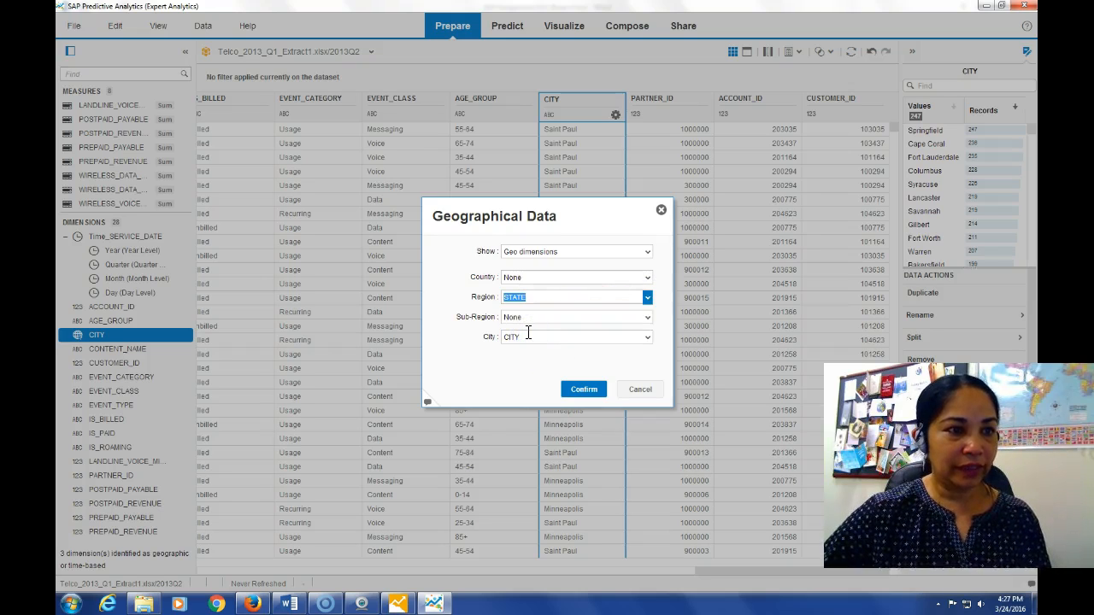
{"action": "left_click", "coordinate": [573, 387]}
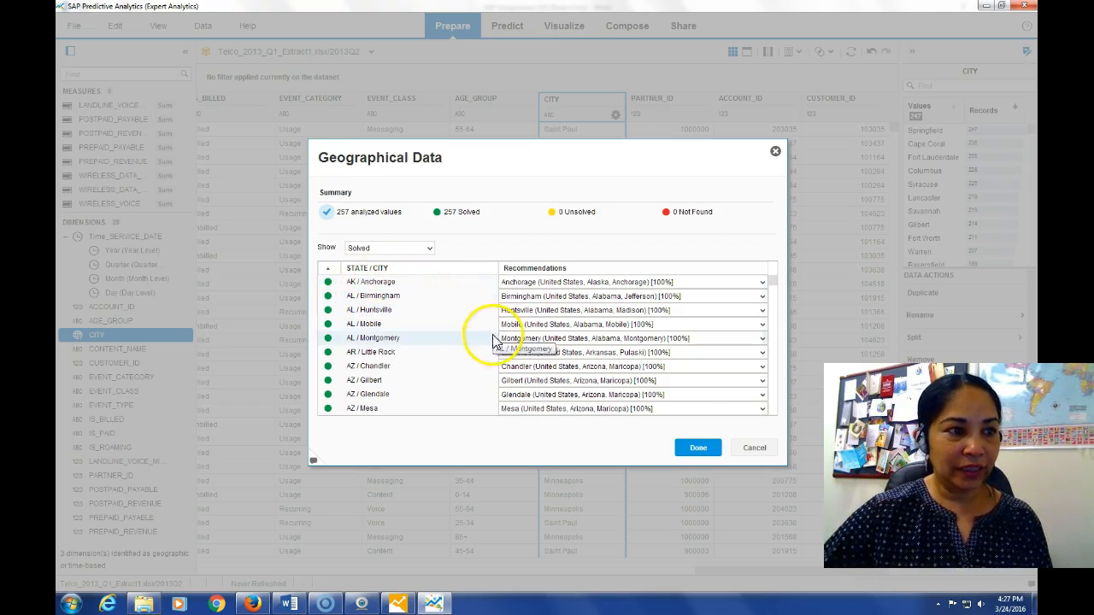
{"action": "left_click", "coordinate": [698, 448]}
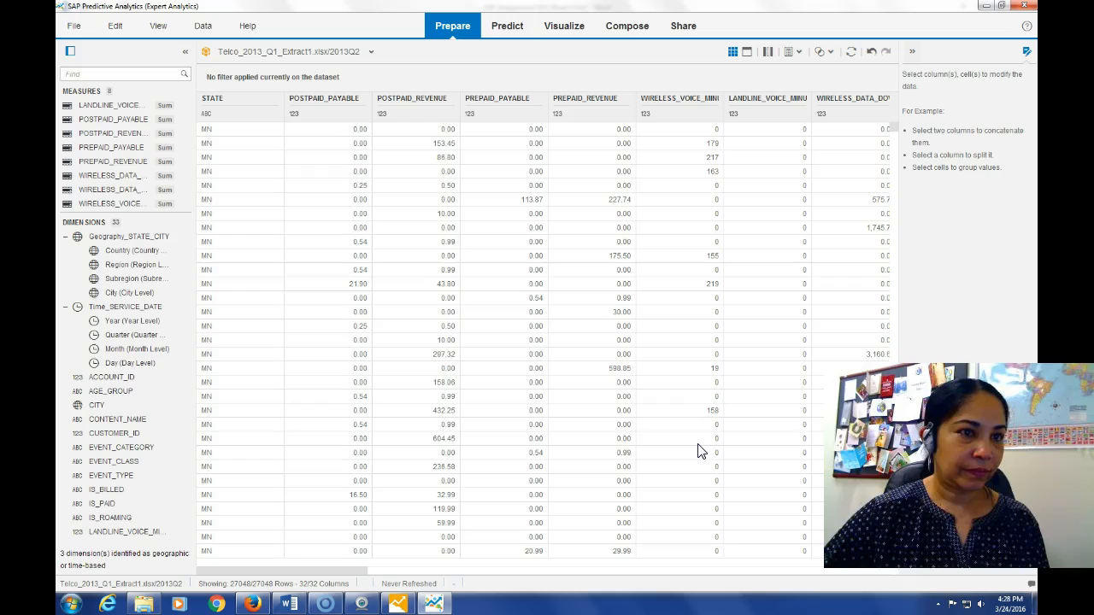
Switch to Word and read the remaining geographic hierarchy instructions, through to the illustration of the dimensions list
{"action": "left_click", "coordinate": [291, 603]}
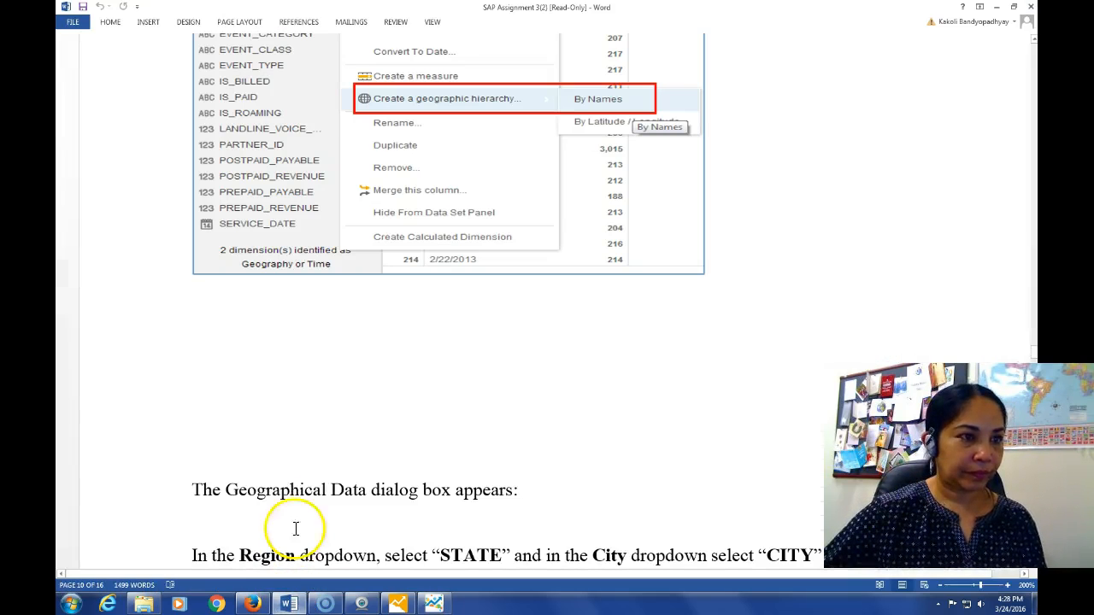
{"action": "key", "text": "Page_Down"}
{"action": "key", "text": "Page_Down"}
{"action": "key", "text": "Page_Down"}
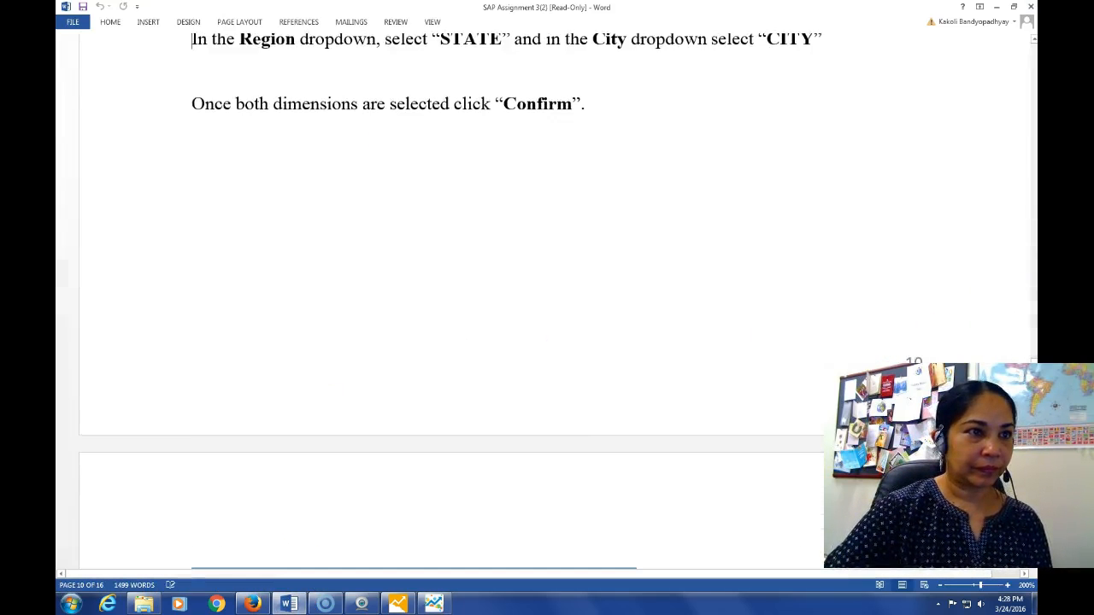
{"action": "key", "text": "Page_Down"}
{"action": "key", "text": "Page_Down"}
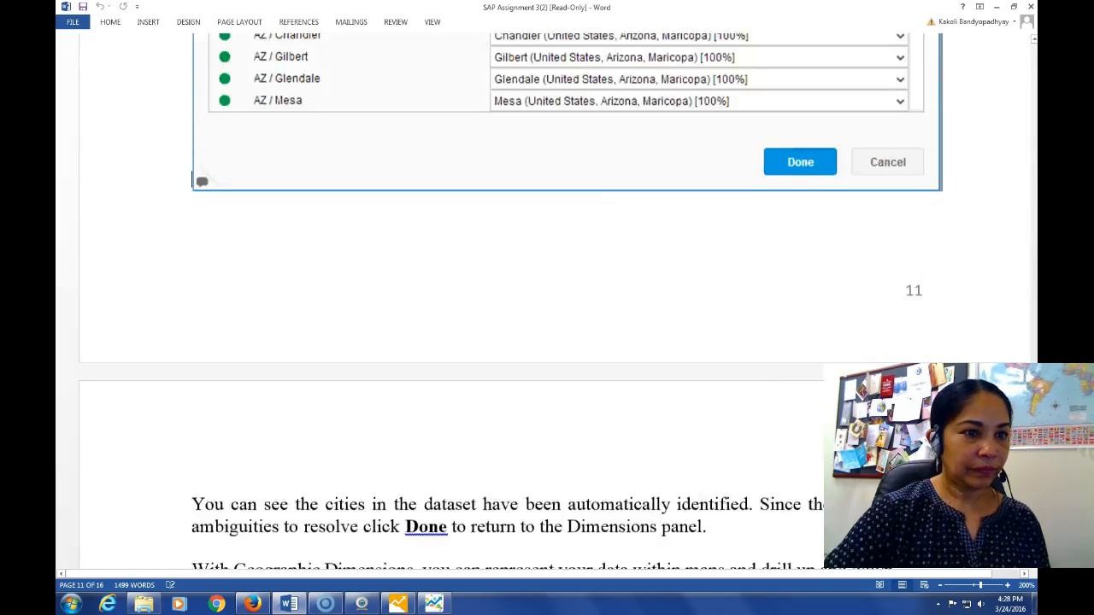
{"action": "key", "text": "Page_Down"}
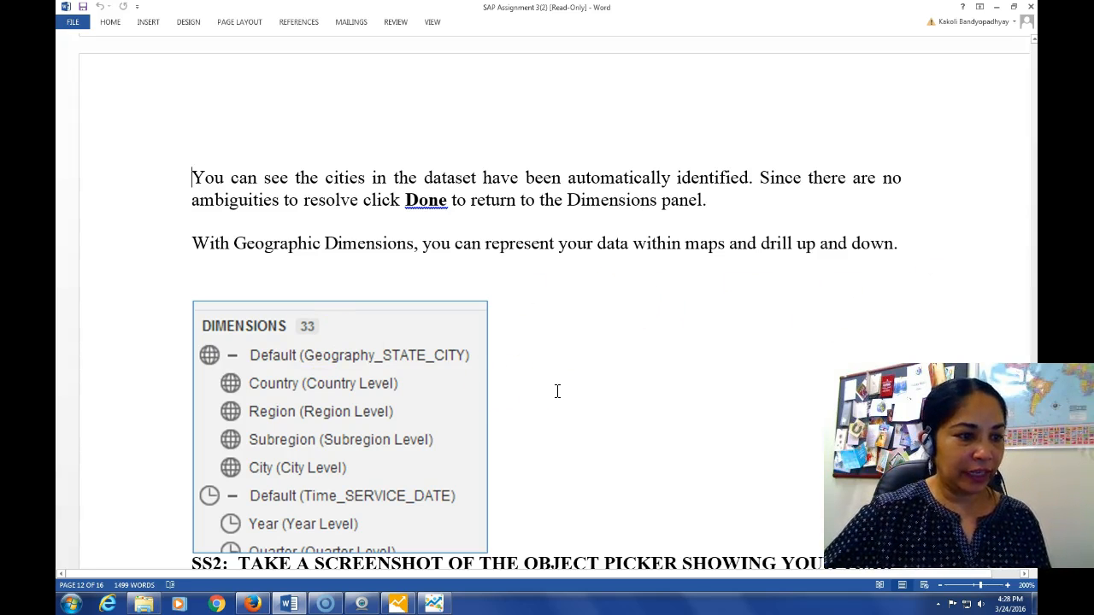
Check the geographic and time hierarchies in Expert Analytics, and read the SS2 and Part 4 Step 1 instructions in Word
{"action": "left_click", "coordinate": [432, 604]}
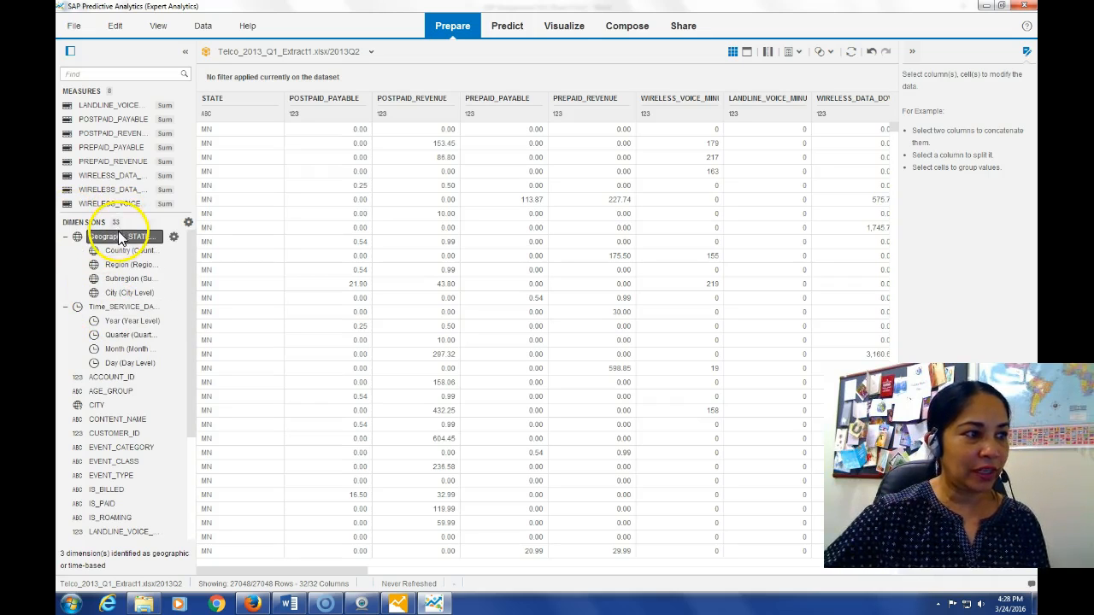
{"action": "left_click", "coordinate": [122, 308]}
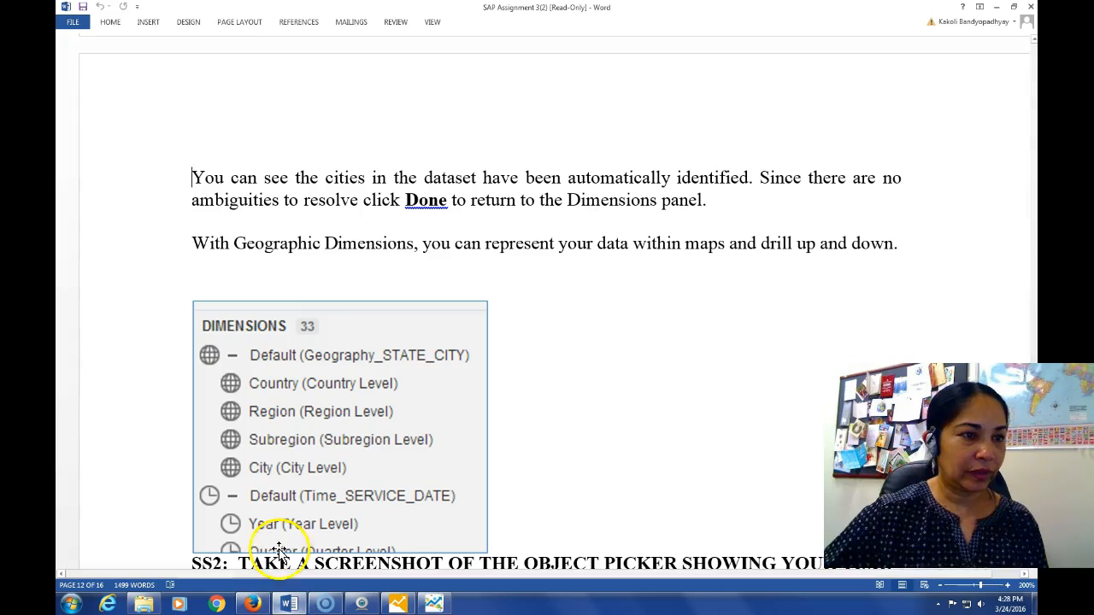
{"action": "left_click", "coordinate": [289, 604]}
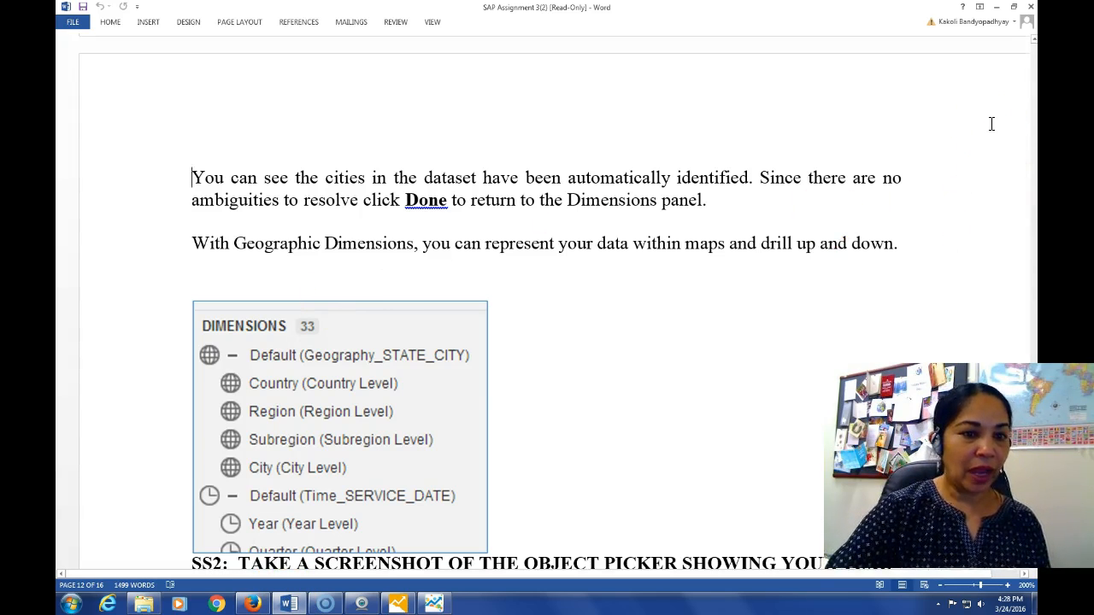
{"action": "scroll", "coordinate": [991, 124], "scroll_direction": "down", "scroll_amount": 5}
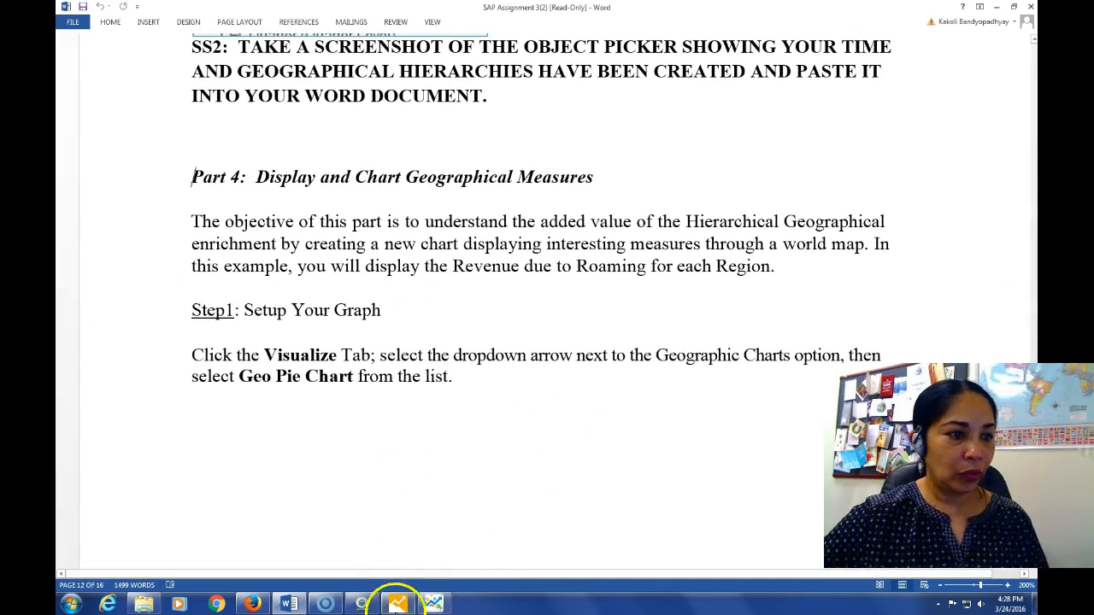
Return to Expert Analytics and set up a Geo Pie Chart in the Visualize view
{"action": "mouse_move", "coordinate": [430, 605]}
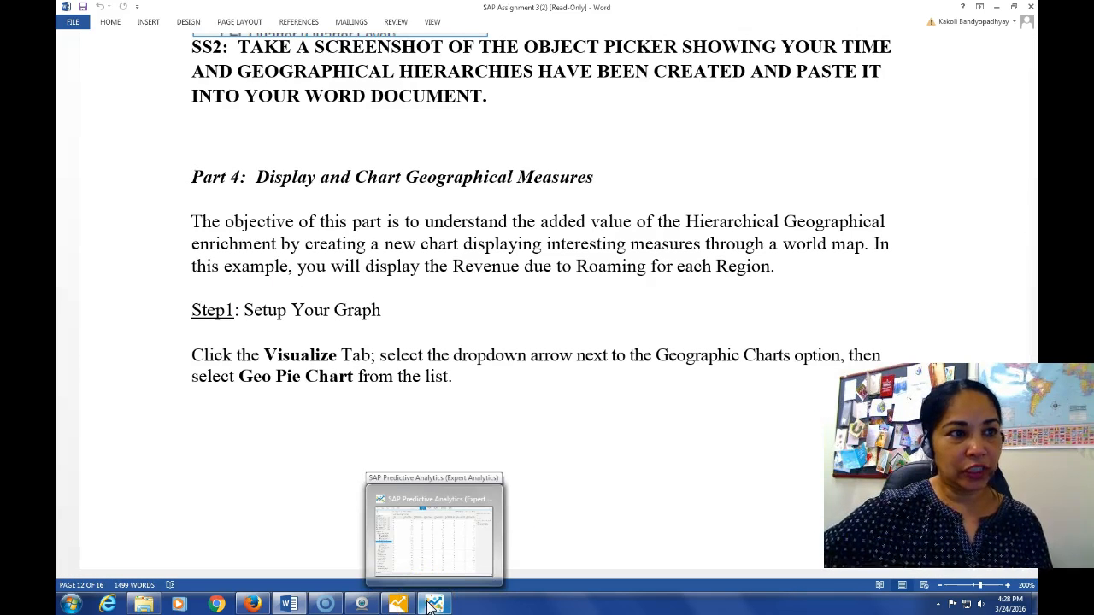
{"action": "left_click", "coordinate": [433, 607]}
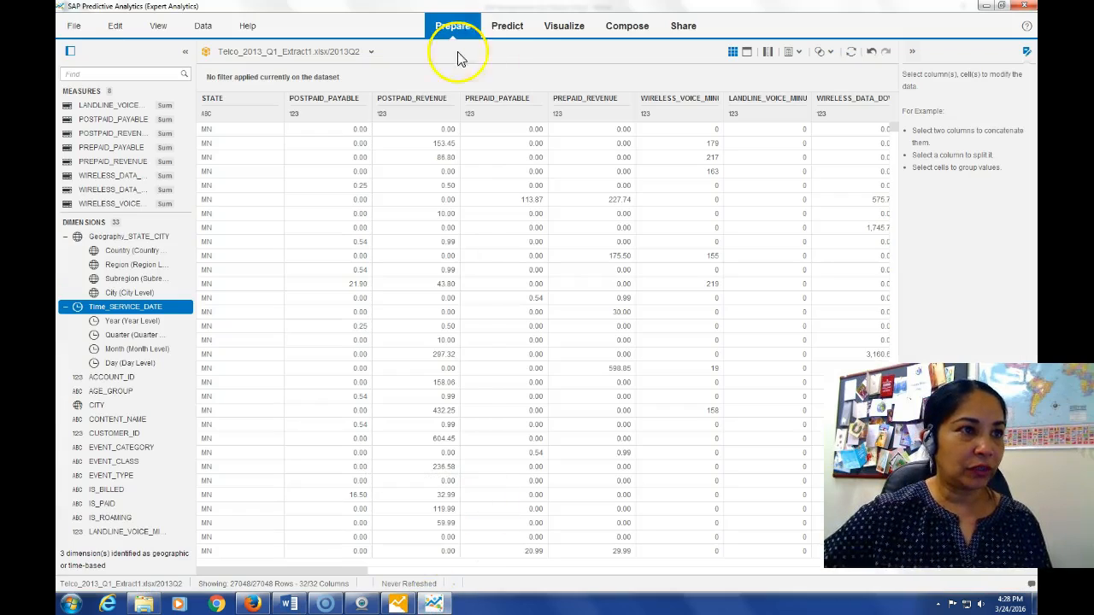
{"action": "left_click", "coordinate": [565, 27]}
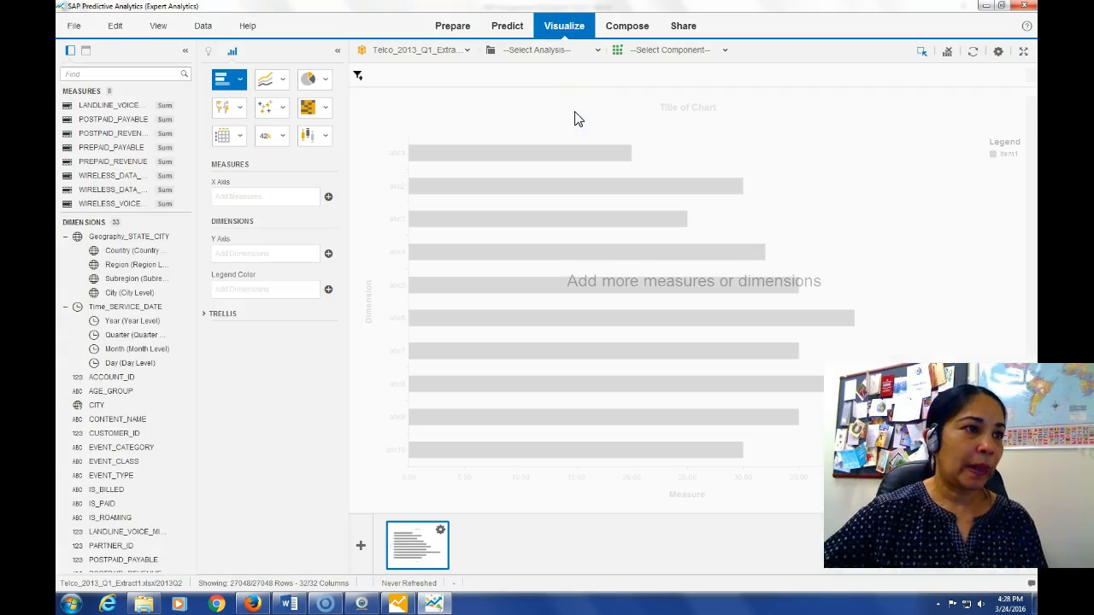
{"action": "left_click", "coordinate": [325, 80]}
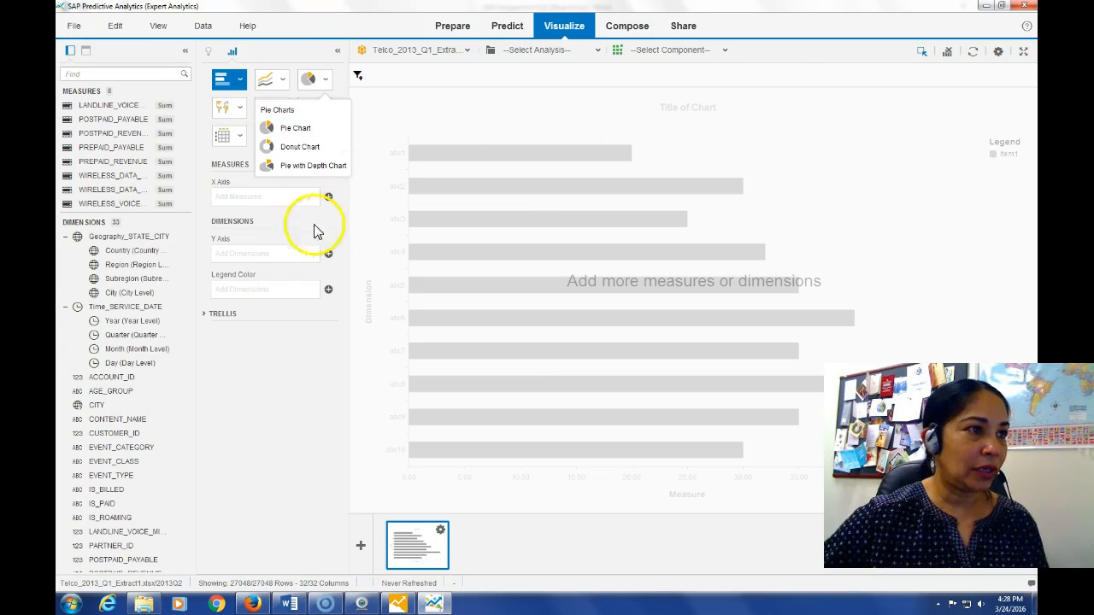
{"action": "left_click", "coordinate": [254, 354]}
{"action": "left_click", "coordinate": [240, 111]}
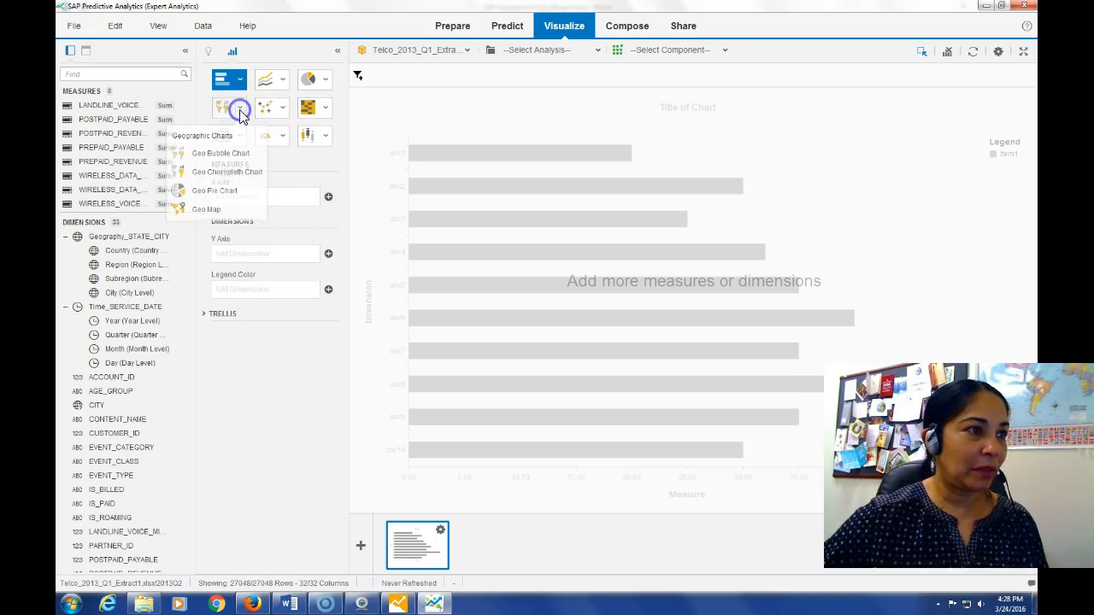
{"action": "left_click", "coordinate": [218, 194]}
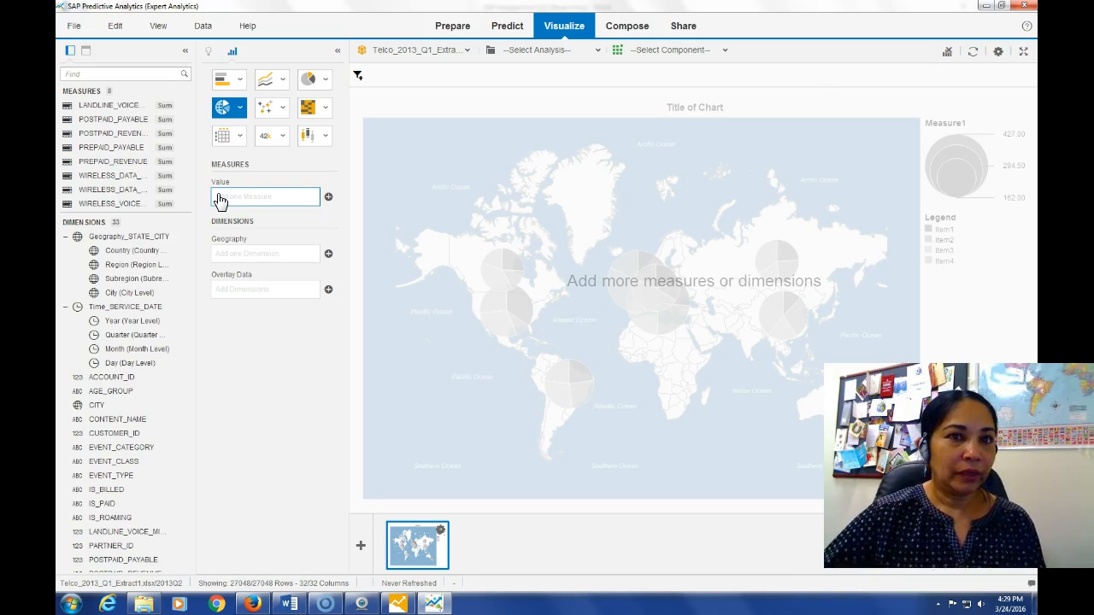
Read the chart's data assignments in Word, and return to Expert Analytics to add POSTPAID_REVENUE as the Geo Pie Chart's value measure
{"action": "left_click", "coordinate": [289, 604]}
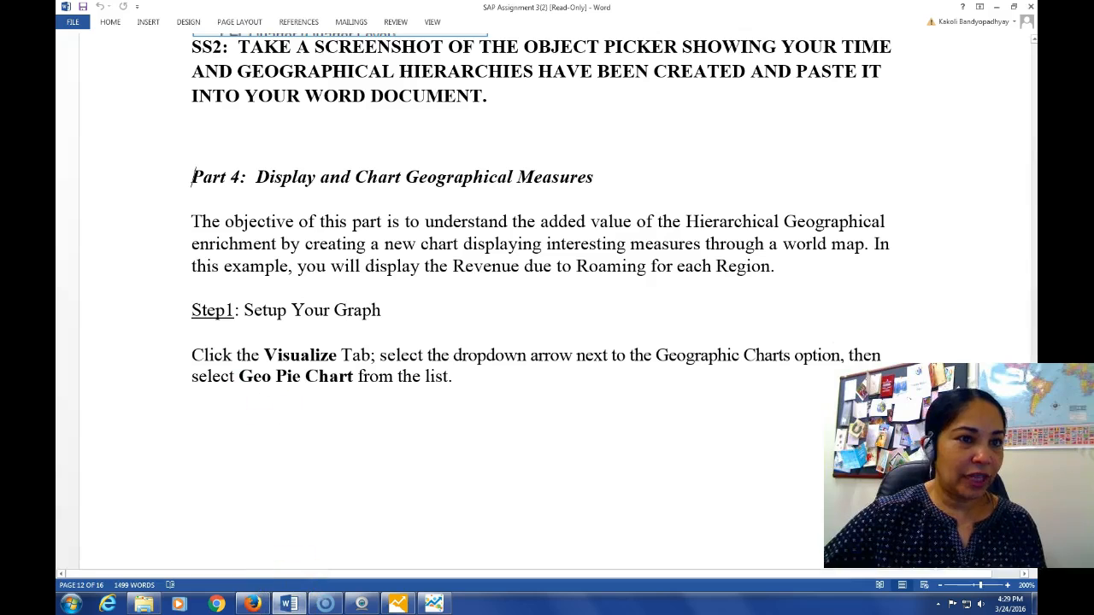
{"action": "scroll", "coordinate": [547, 299], "scroll_direction": "down", "scroll_amount": 15}
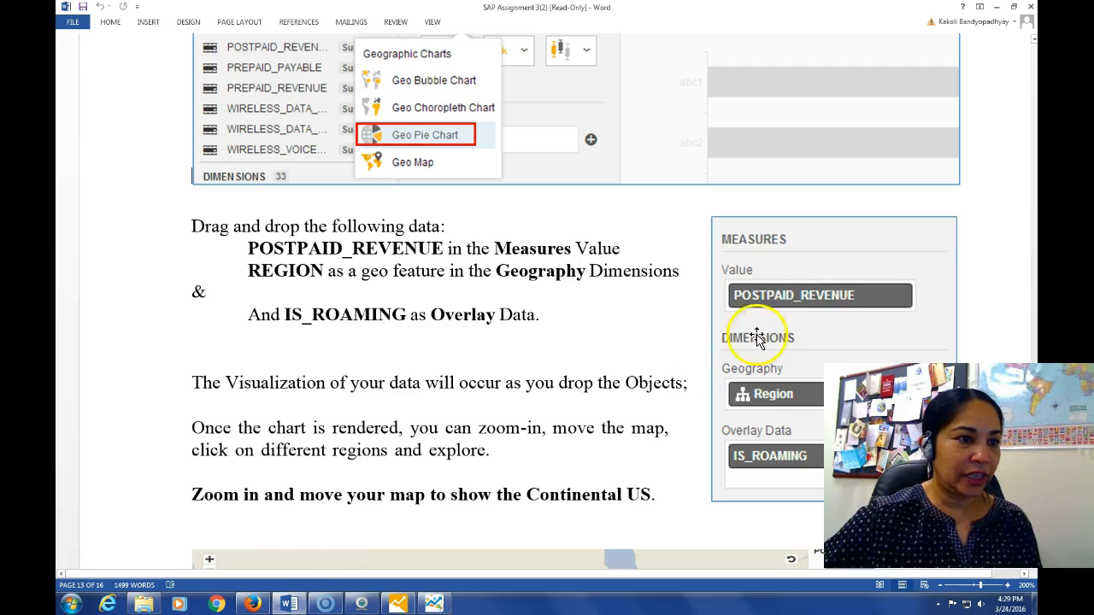
{"action": "left_click", "coordinate": [435, 604]}
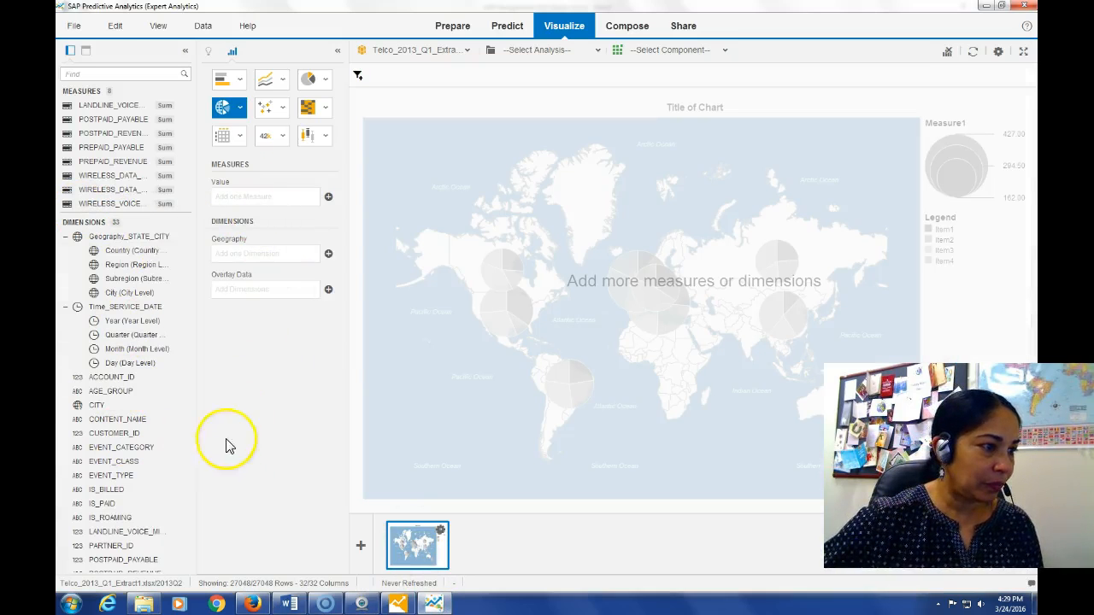
{"action": "double_click", "coordinate": [119, 135]}
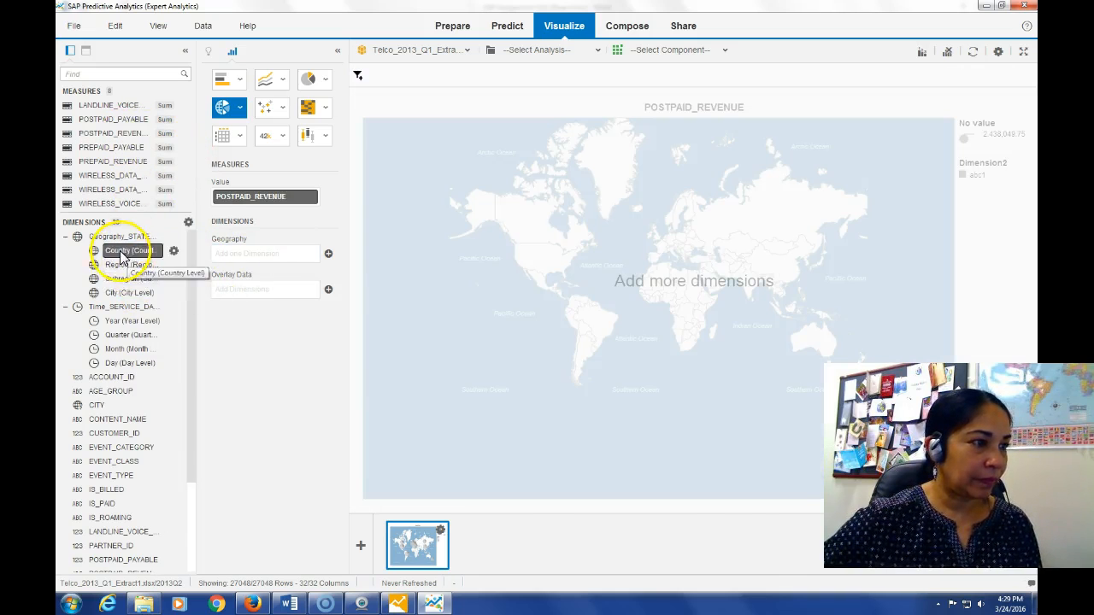
Add the Region level as the Geo Pie Chart's geography dimension and IS_ROAMING as its overlay data
{"action": "double_click", "coordinate": [119, 265]}
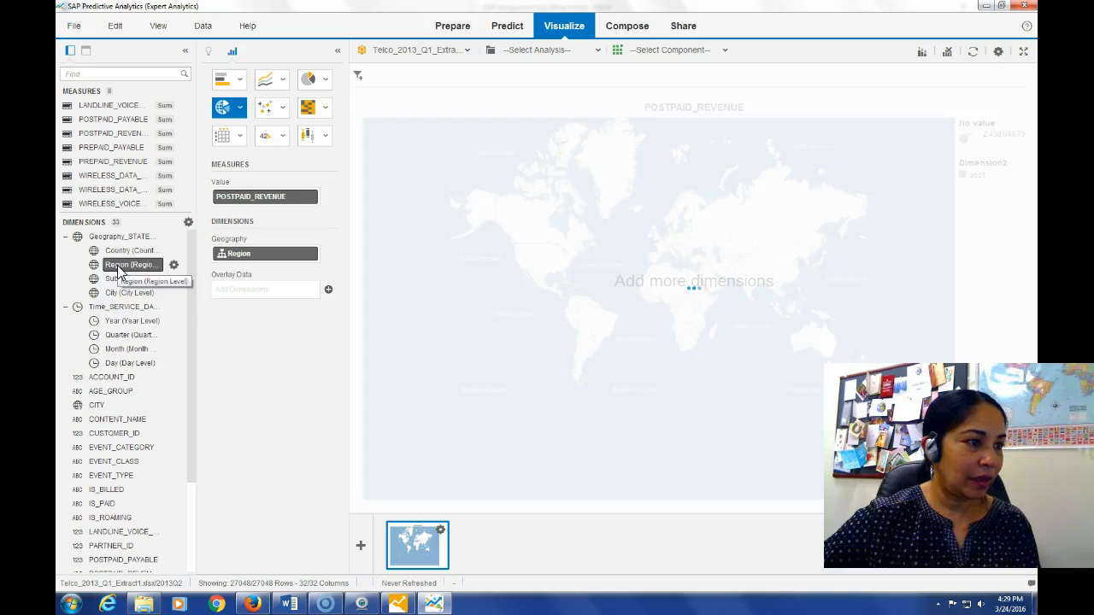
{"action": "left_click", "coordinate": [116, 519]}
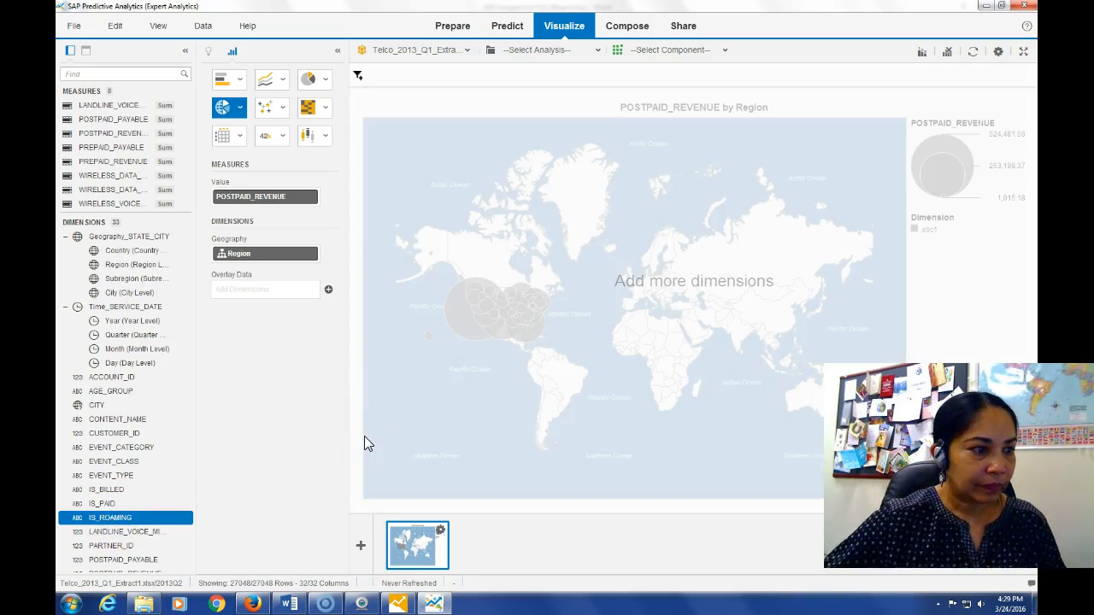
{"action": "left_click", "coordinate": [102, 518]}
{"action": "left_click", "coordinate": [102, 519]}
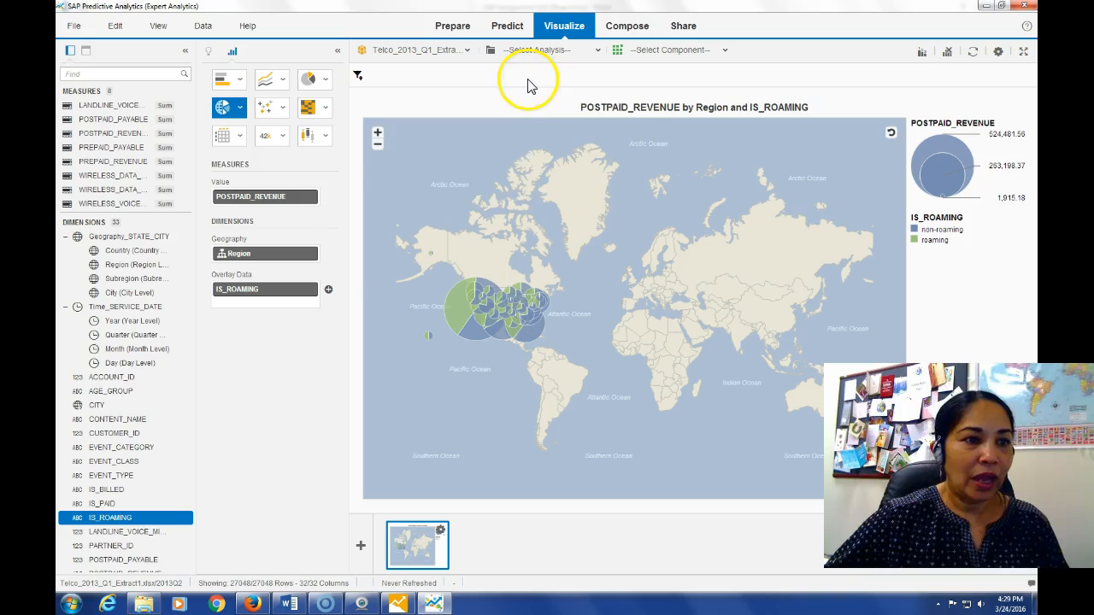
Zoom in and reposition the map so that the Continental US fills the chart area
{"action": "left_click", "coordinate": [377, 135]}
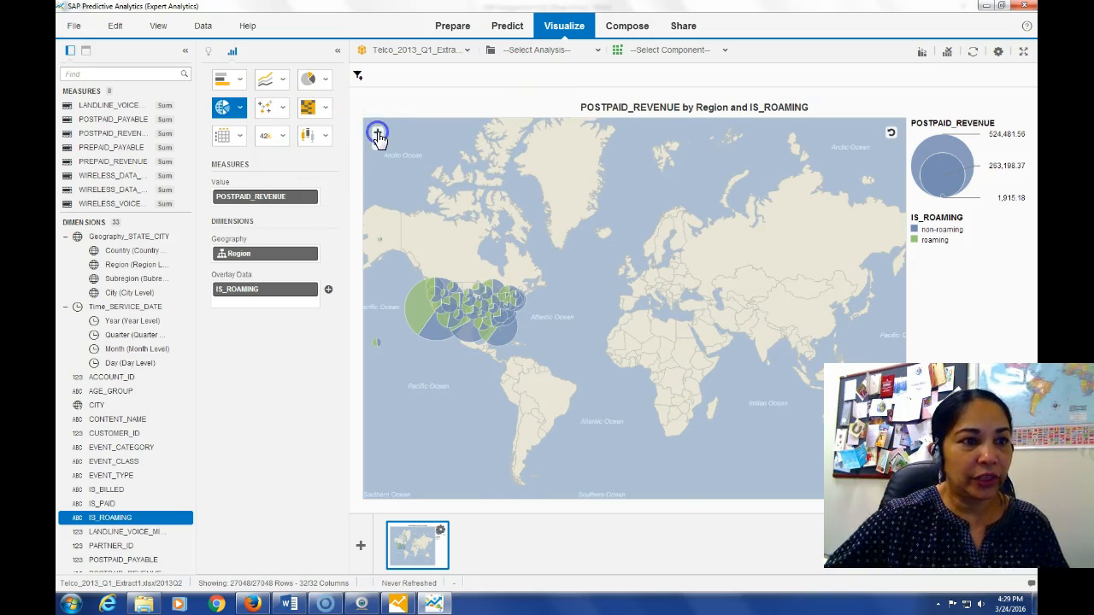
{"action": "left_click", "coordinate": [378, 135]}
{"action": "left_click", "coordinate": [377, 134]}
{"action": "left_click_drag", "start_coordinate": [557, 226], "coordinate": [737, 268]}
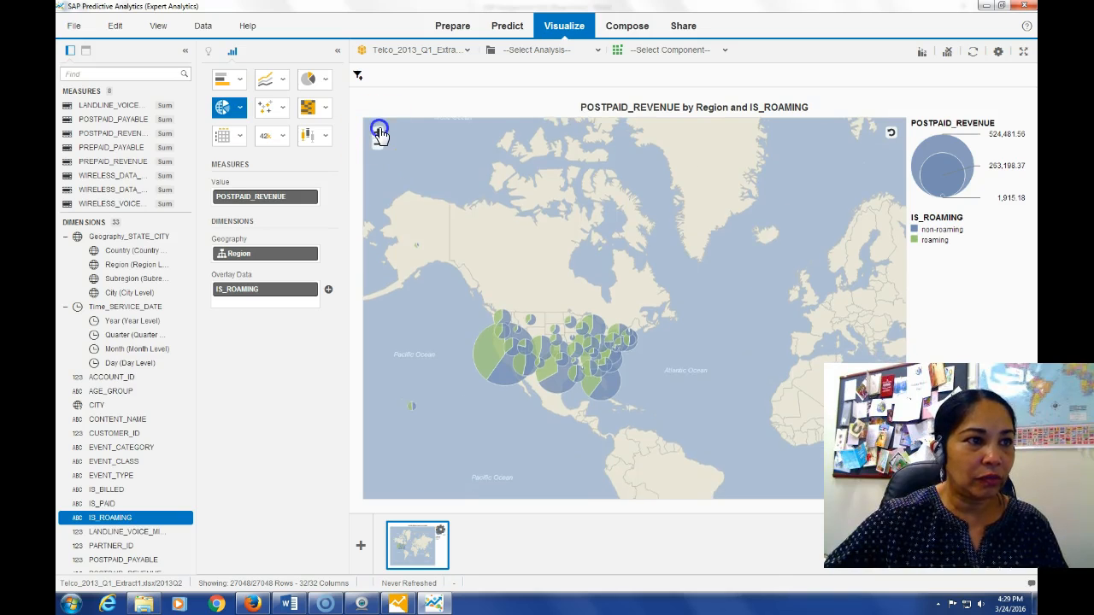
{"action": "left_click", "coordinate": [377, 134]}
{"action": "left_click", "coordinate": [377, 133]}
{"action": "left_click", "coordinate": [377, 133]}
{"action": "left_click_drag", "start_coordinate": [451, 218], "coordinate": [616, 182]}
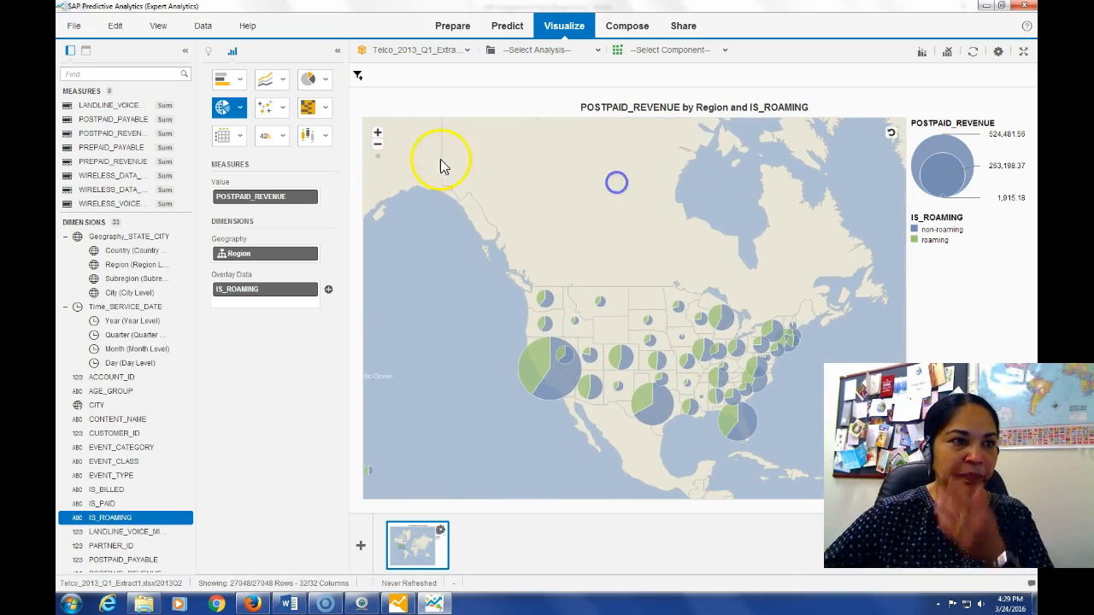
{"action": "left_click", "coordinate": [377, 133]}
{"action": "left_click", "coordinate": [377, 133]}
{"action": "left_click", "coordinate": [376, 132]}
{"action": "left_click_drag", "start_coordinate": [570, 194], "coordinate": [502, 135]}
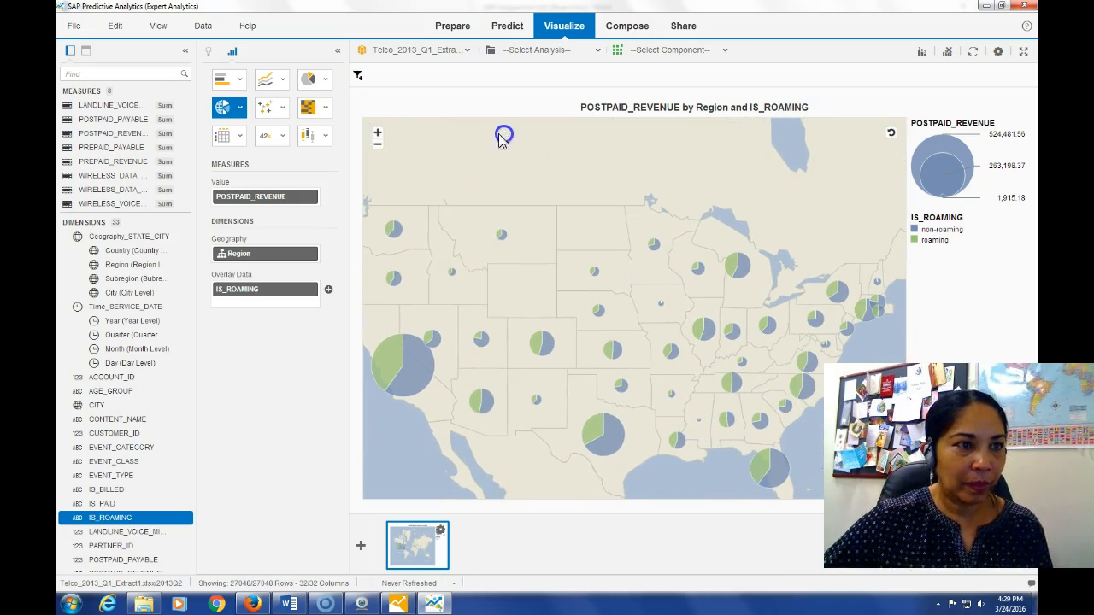
{"action": "left_click", "coordinate": [377, 144]}
{"action": "left_click_drag", "start_coordinate": [590, 200], "coordinate": [576, 136]}
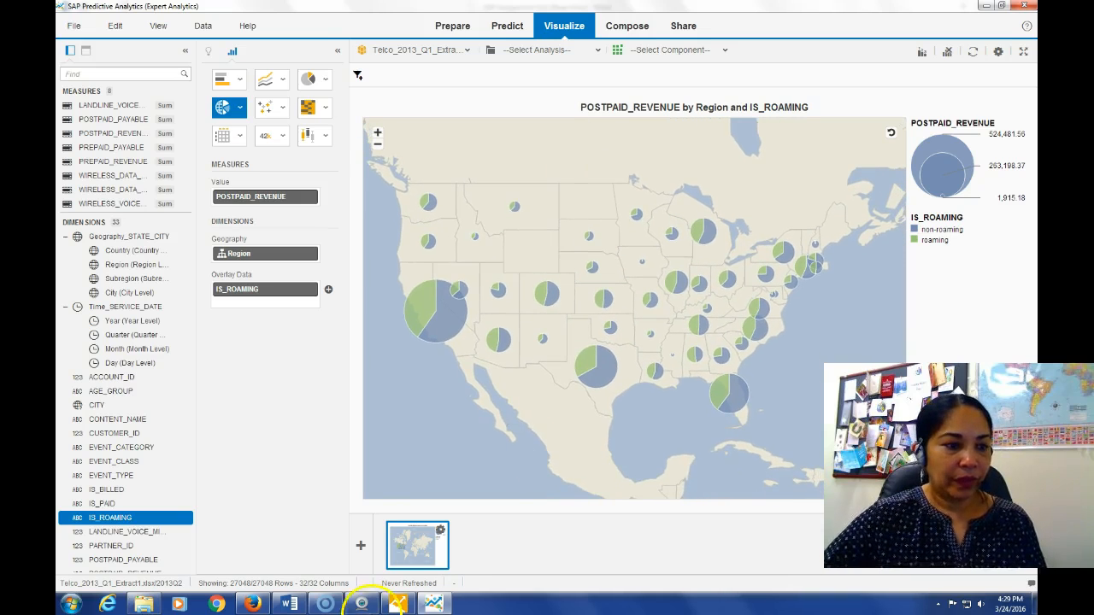
Check the example US map, SS3 and Save As instructions in Word, and return to Expert Analytics
{"action": "left_click", "coordinate": [288, 603]}
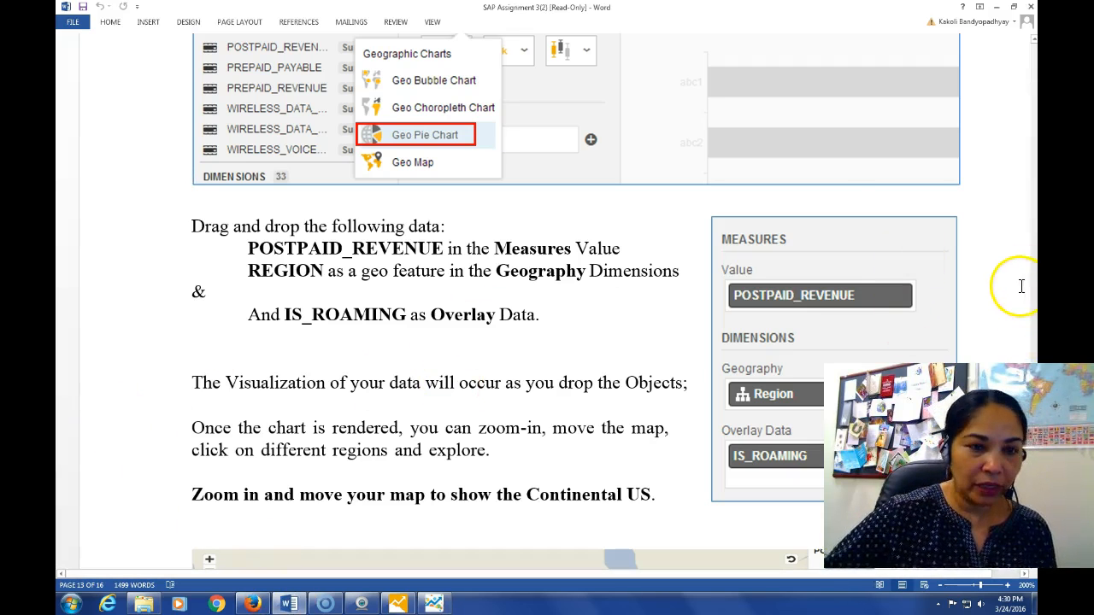
{"action": "scroll", "coordinate": [977, 294], "scroll_direction": "down", "scroll_amount": 10}
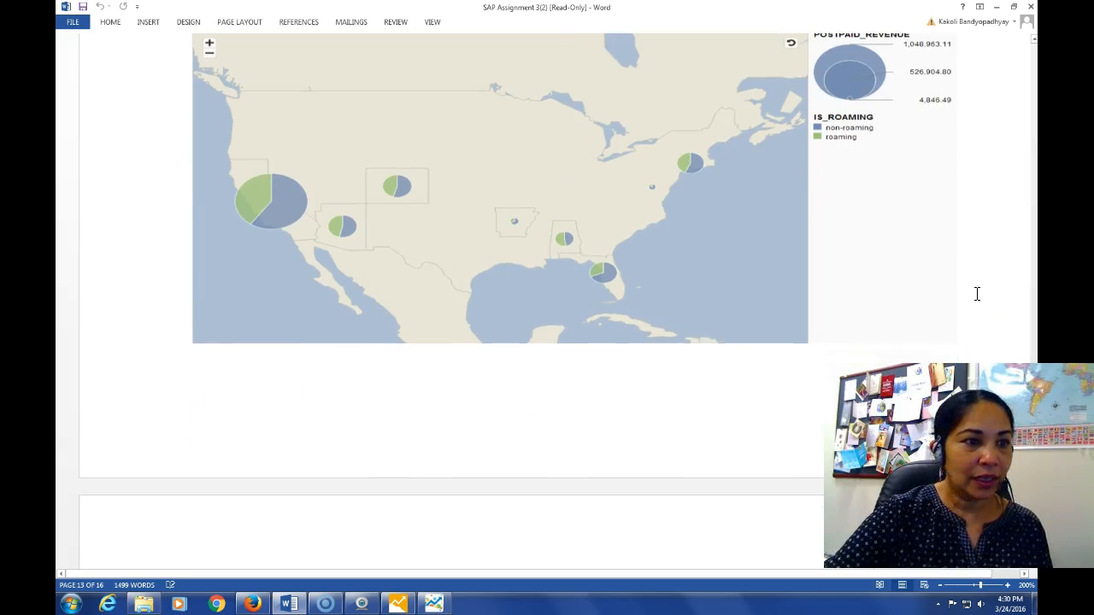
{"action": "left_click", "coordinate": [977, 294]}
{"action": "scroll", "coordinate": [977, 294], "scroll_direction": "down", "scroll_amount": 5}
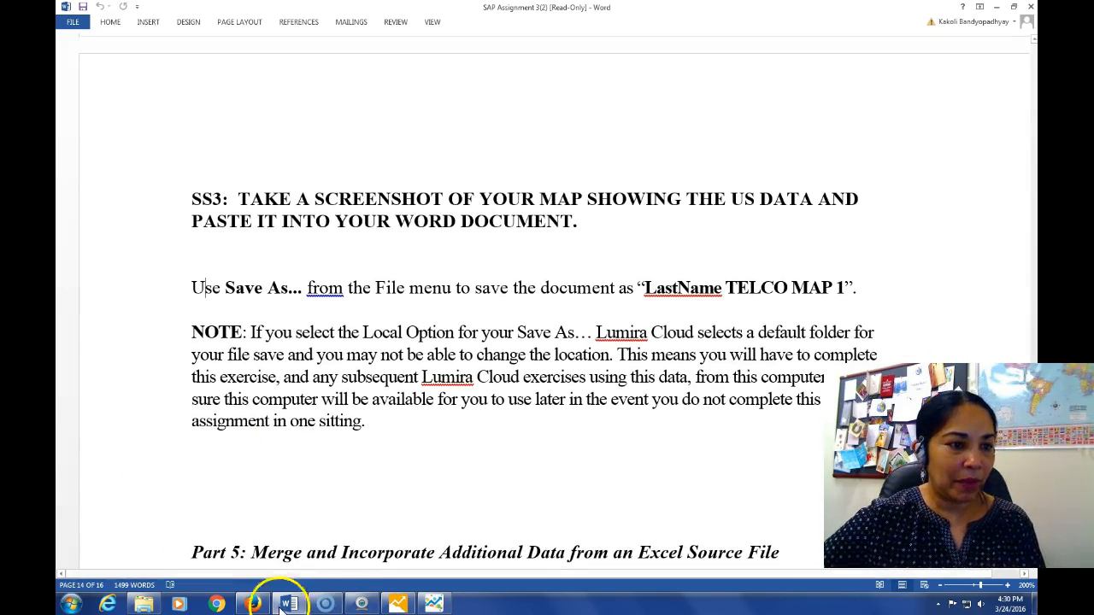
{"action": "left_click", "coordinate": [433, 604]}
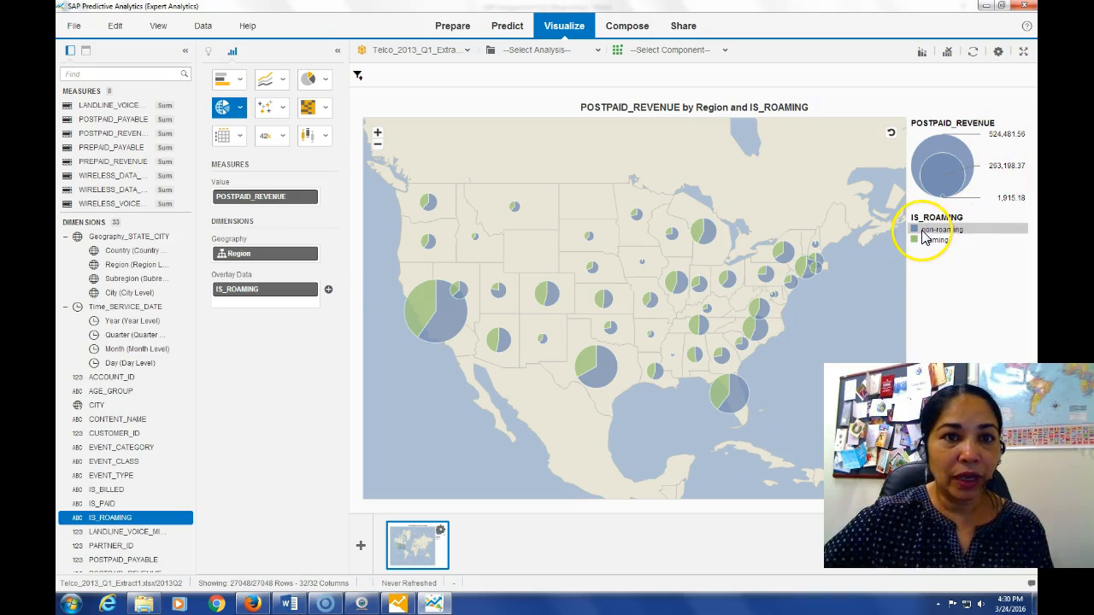
Inspect the roaming and non-roaming revenue details of the California, Texas, Florida and New York pies, and clear the selection
{"action": "mouse_move", "coordinate": [462, 316]}
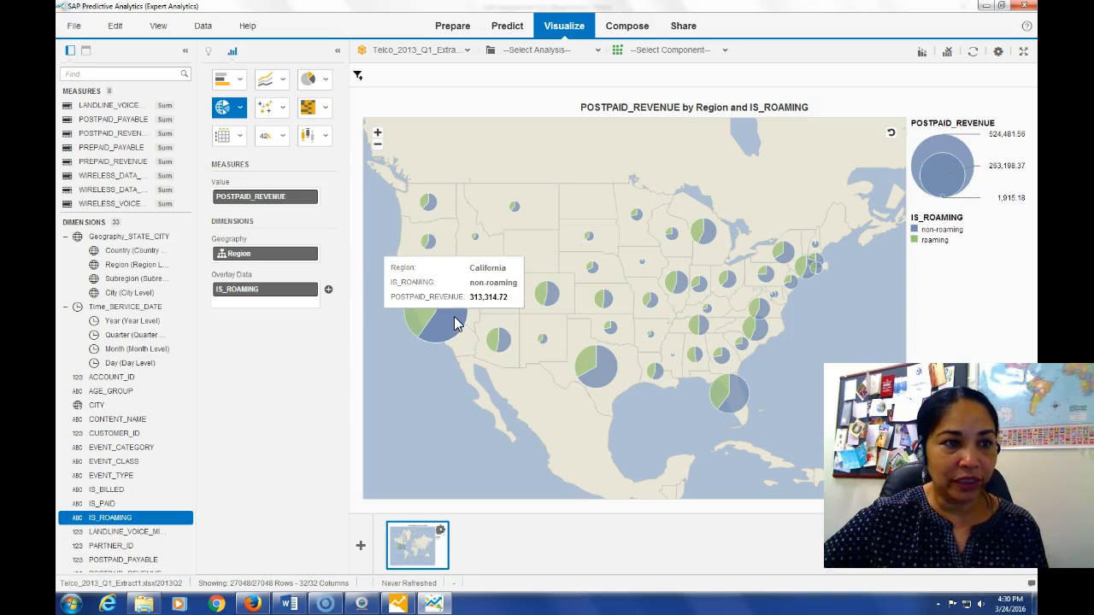
{"action": "mouse_move", "coordinate": [610, 381]}
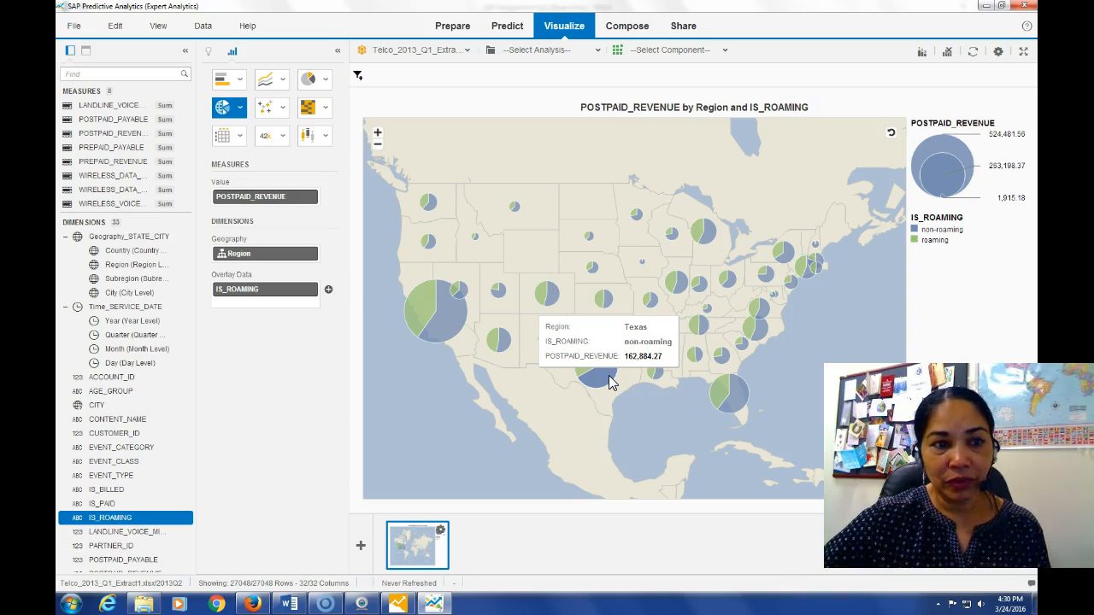
{"action": "mouse_move", "coordinate": [725, 397]}
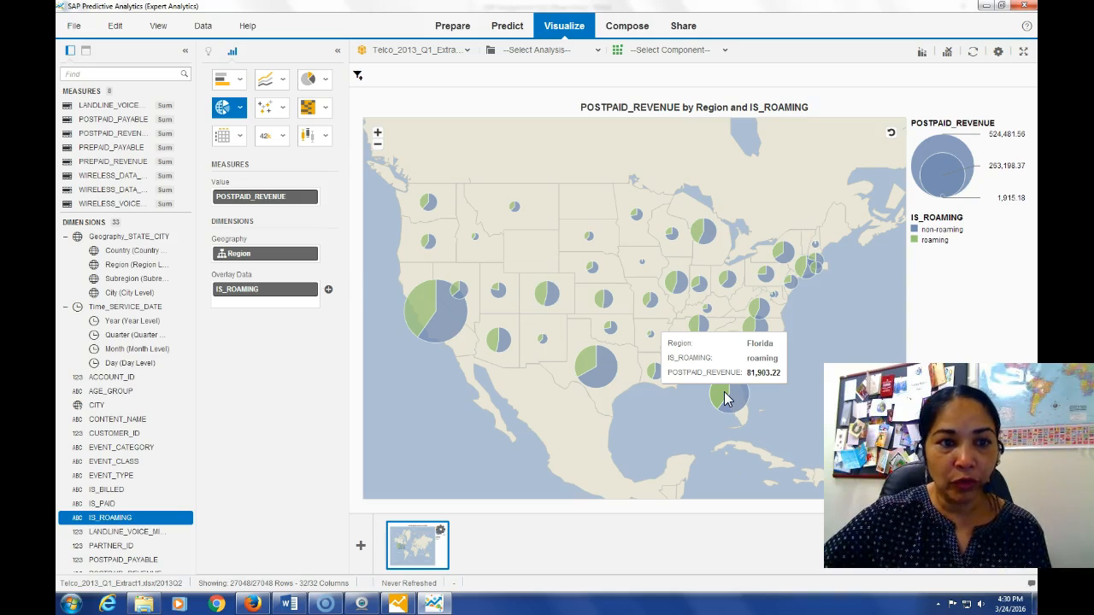
{"action": "left_click", "coordinate": [726, 401]}
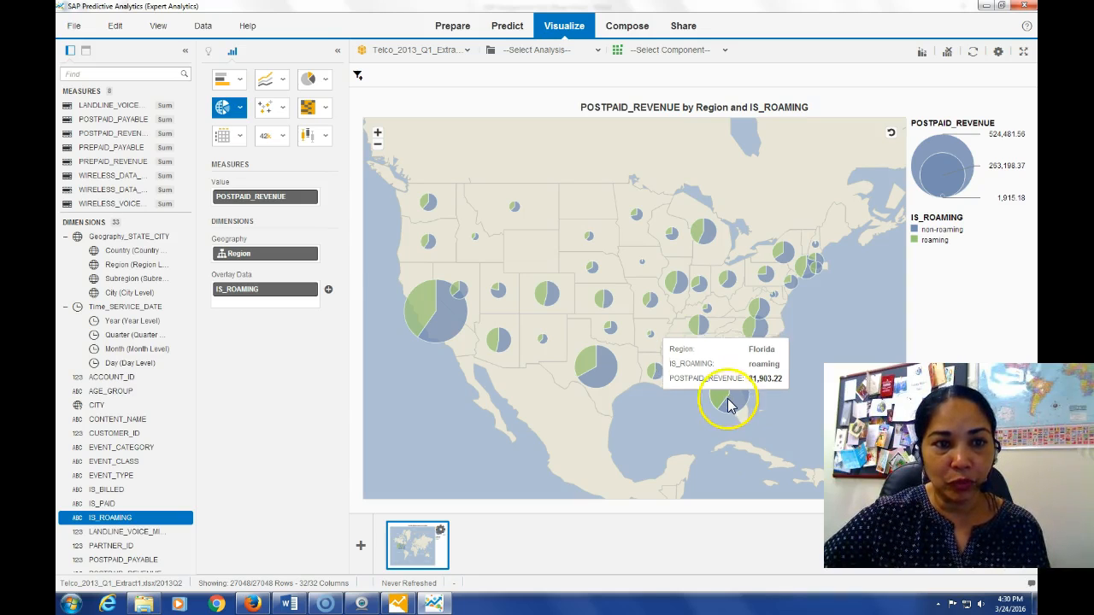
{"action": "left_click", "coordinate": [731, 406]}
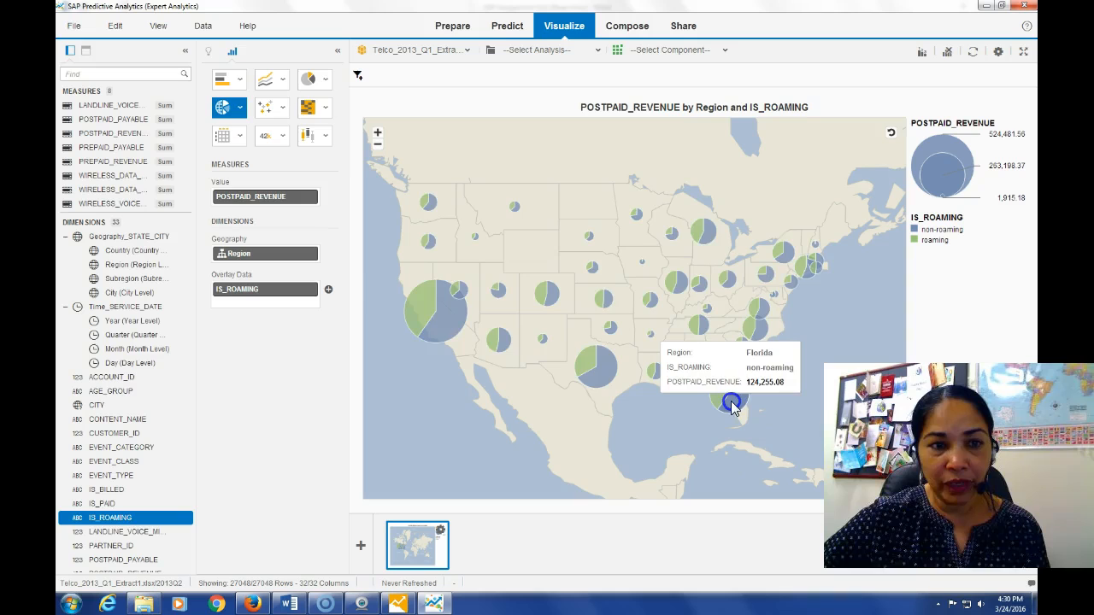
{"action": "left_click", "coordinate": [968, 313]}
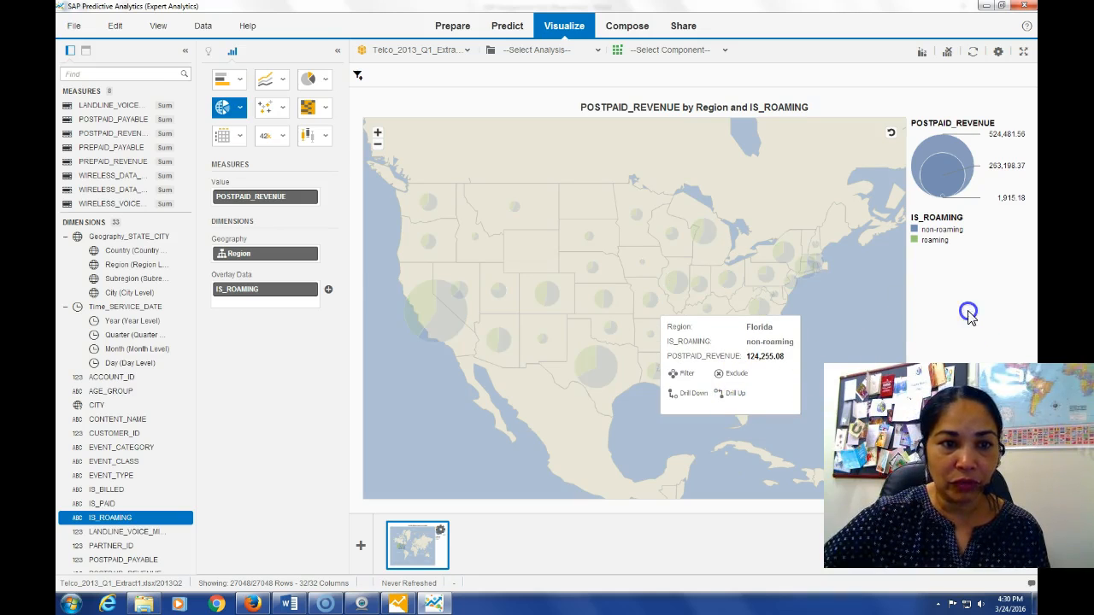
{"action": "left_click", "coordinate": [781, 252]}
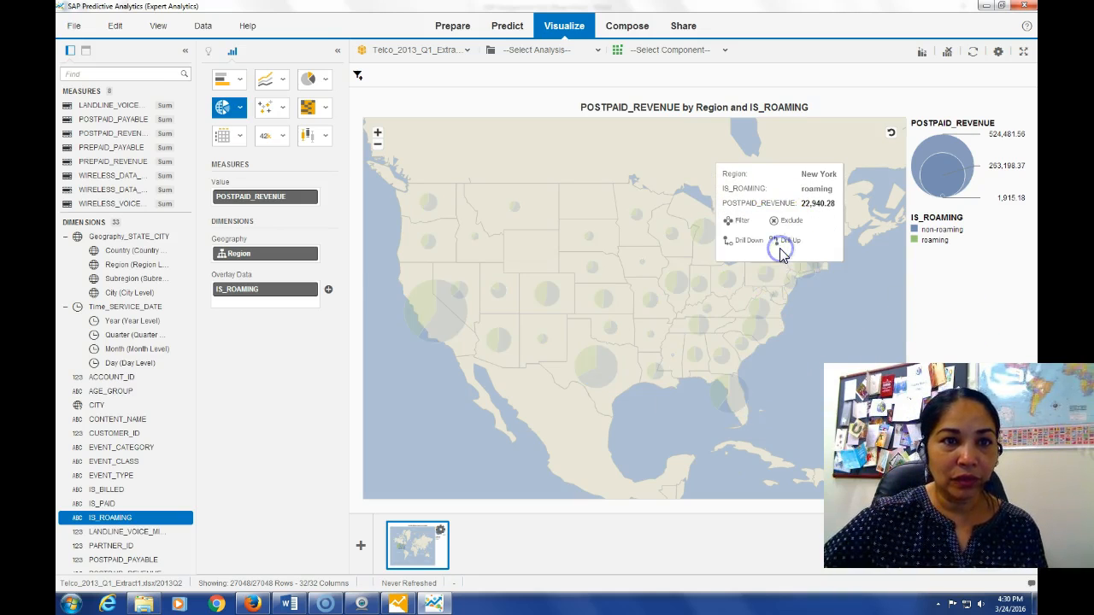
{"action": "left_click", "coordinate": [549, 311]}
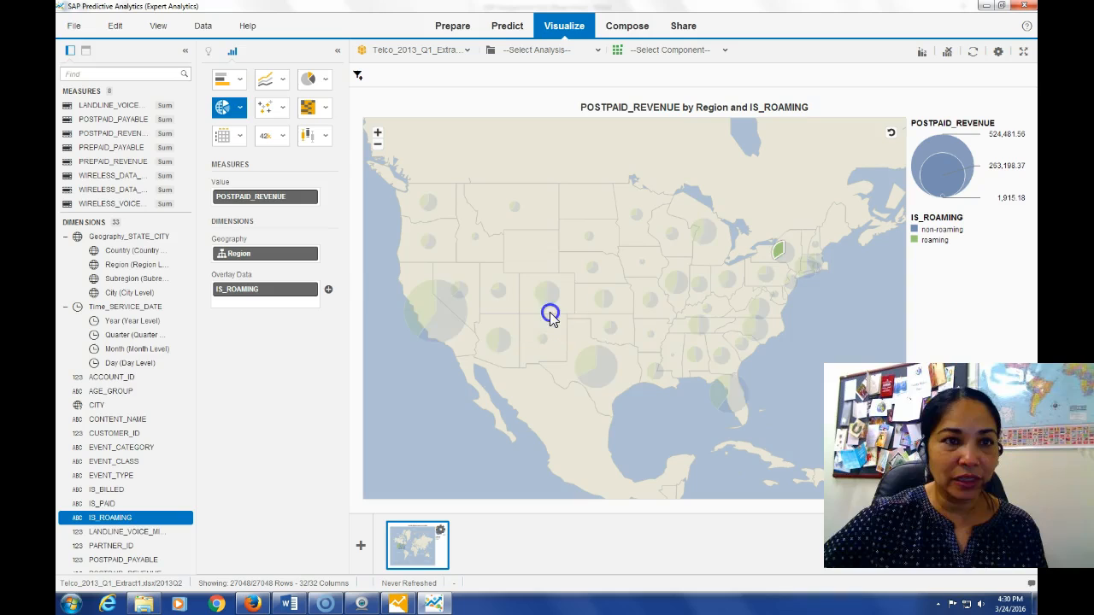
{"action": "left_click", "coordinate": [587, 360]}
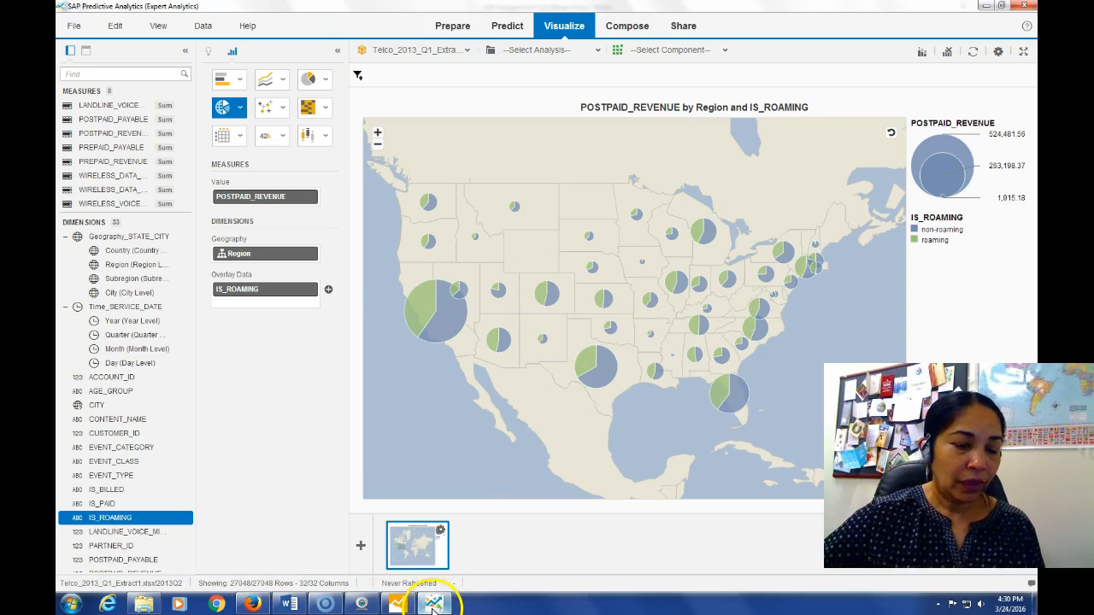
Recheck the Save As instruction in Word, and return to Expert Analytics to open the save options for SAP Lumira Cloud
{"action": "mouse_move", "coordinate": [433, 605]}
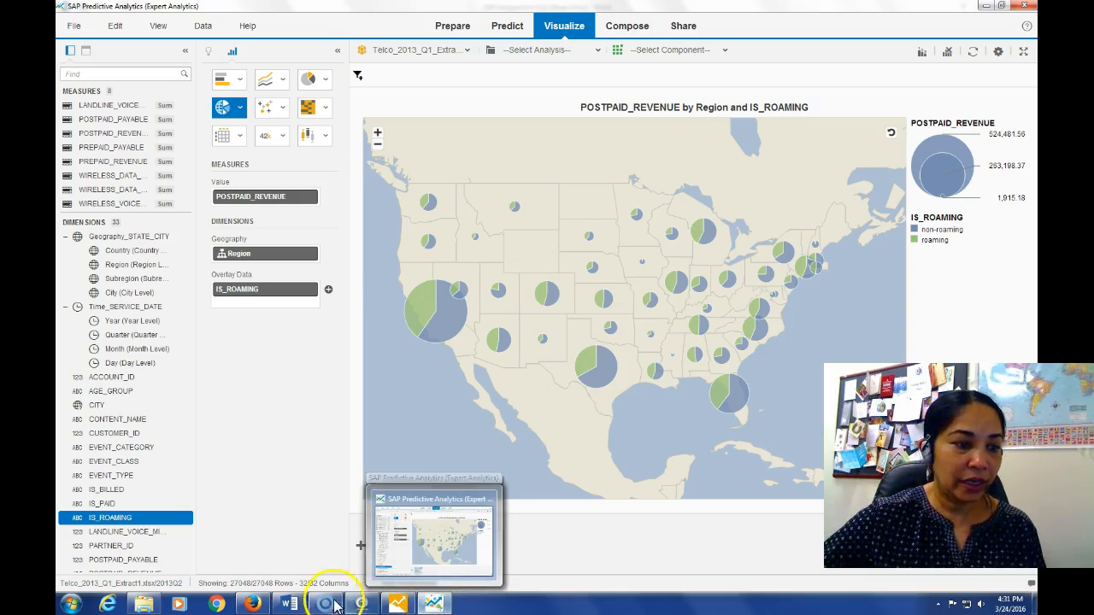
{"action": "left_click", "coordinate": [290, 603]}
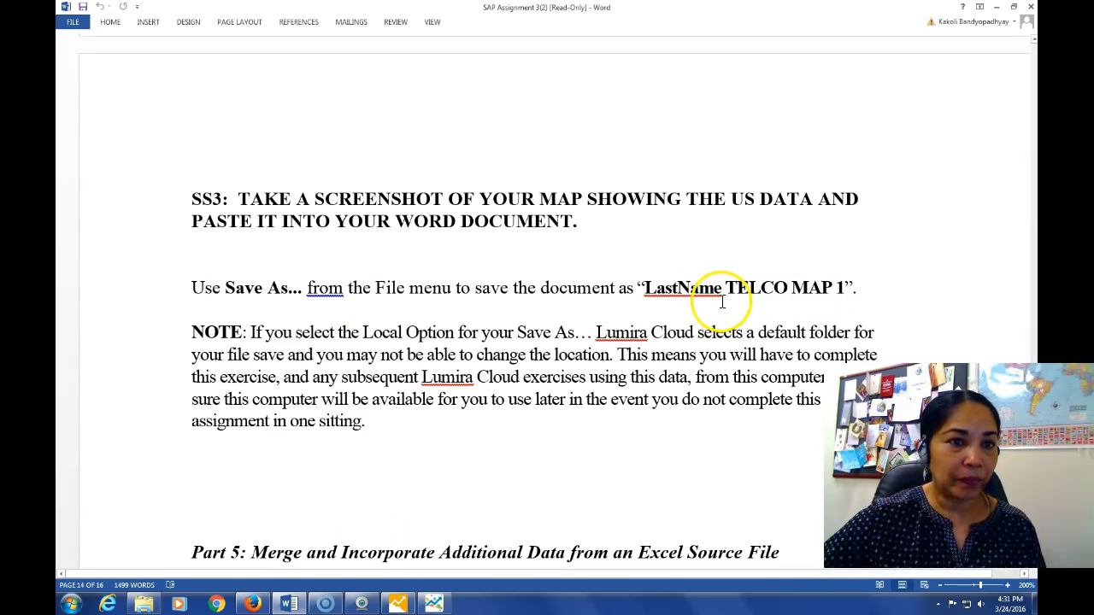
{"action": "left_click", "coordinate": [433, 603]}
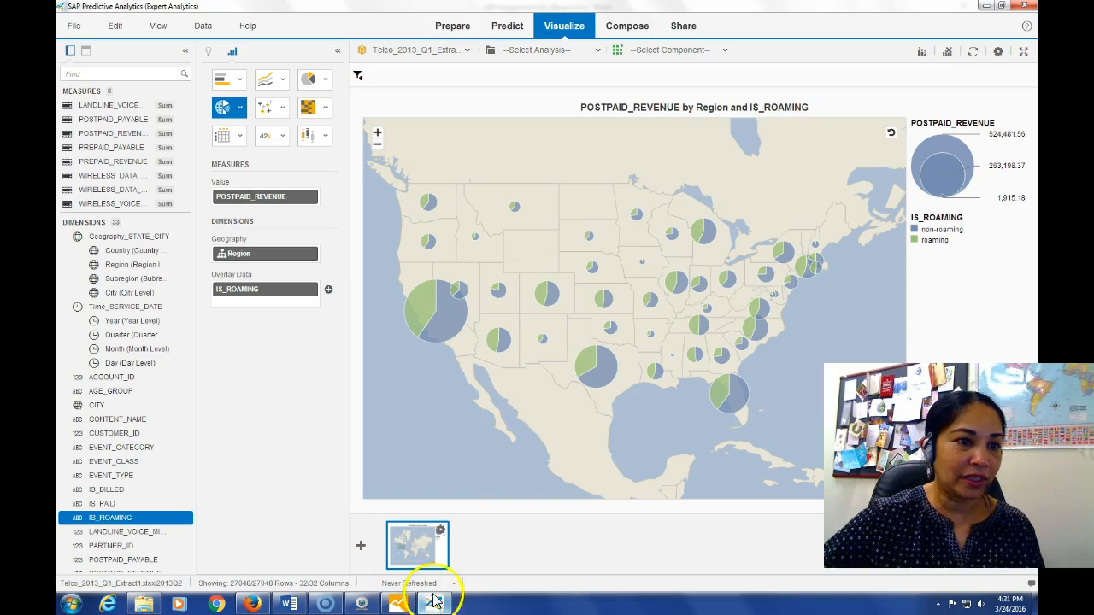
{"action": "left_click", "coordinate": [74, 25]}
{"action": "left_click", "coordinate": [91, 124]}
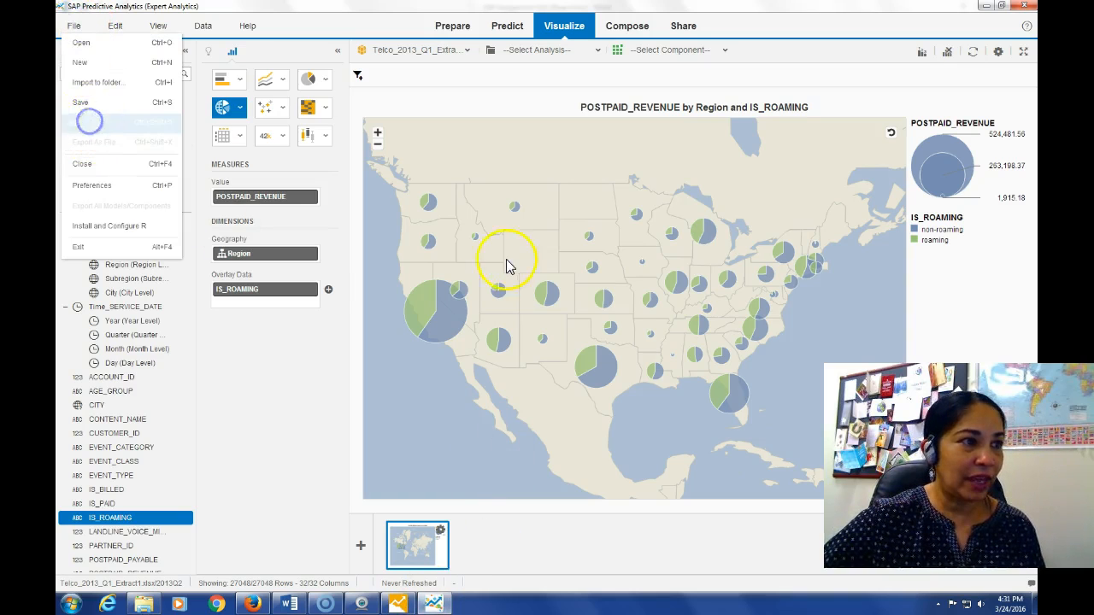
{"action": "left_click", "coordinate": [325, 202]}
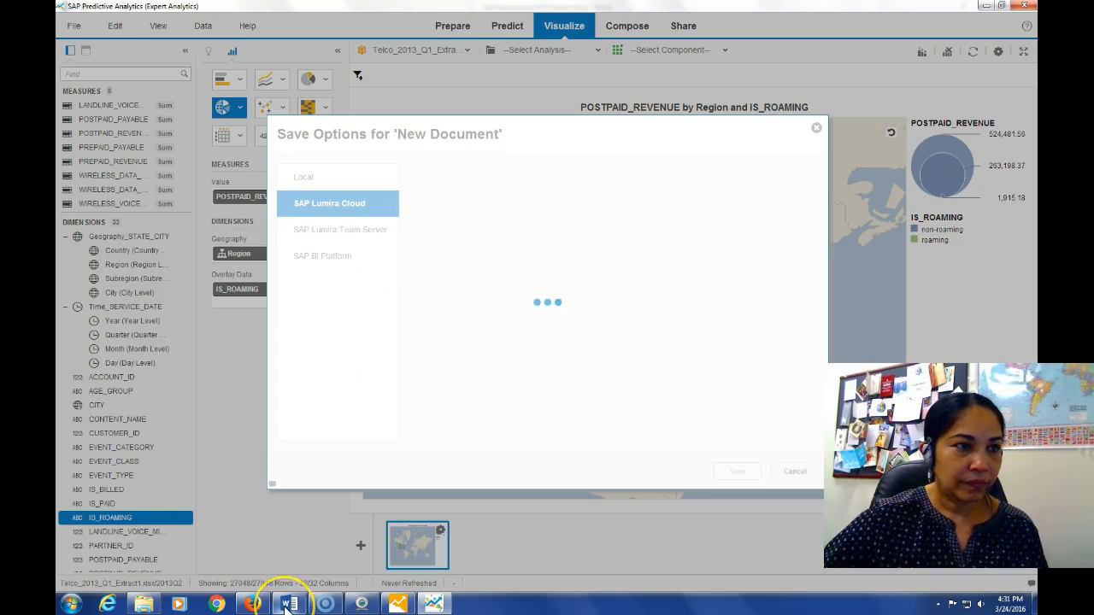
Read the opening Part 5 merge instructions in Word, and return to the save options in Expert Analytics
{"action": "mouse_move", "coordinate": [286, 607]}
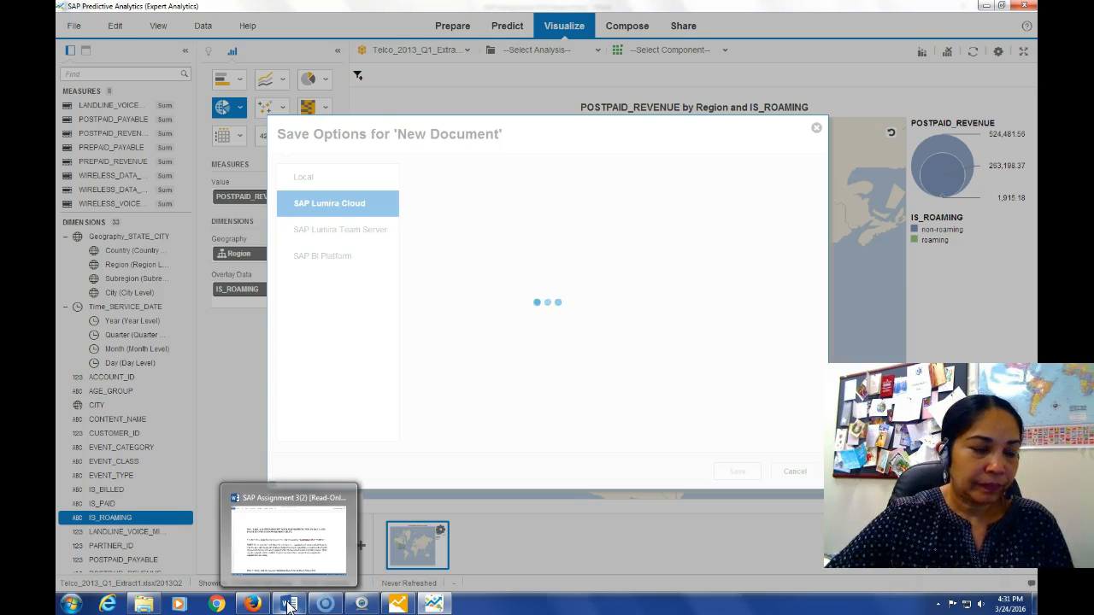
{"action": "left_click", "coordinate": [289, 605]}
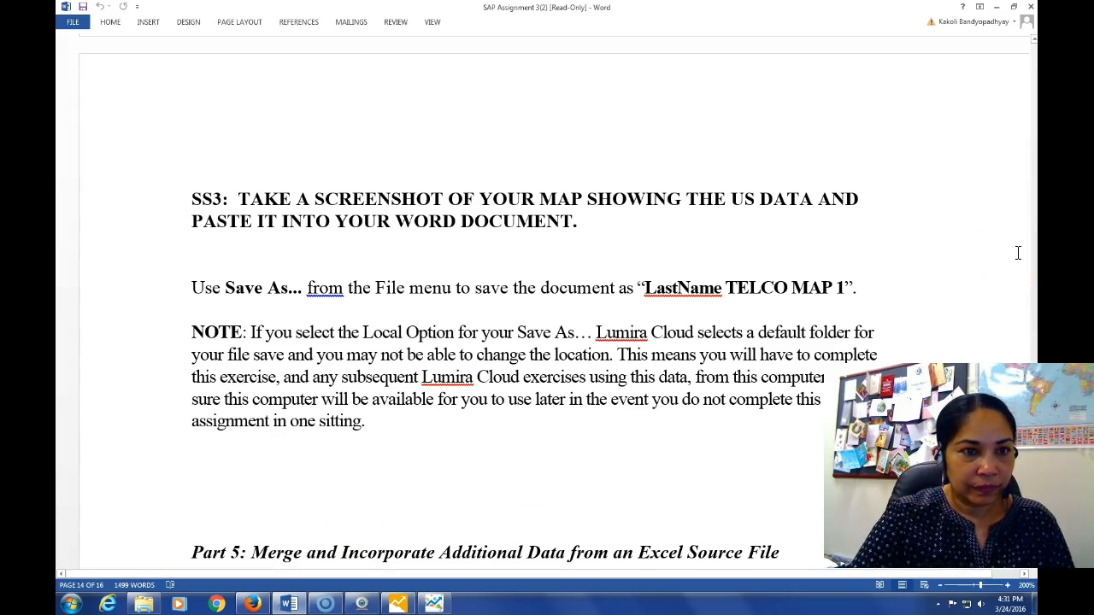
{"action": "key", "text": "Page_Down"}
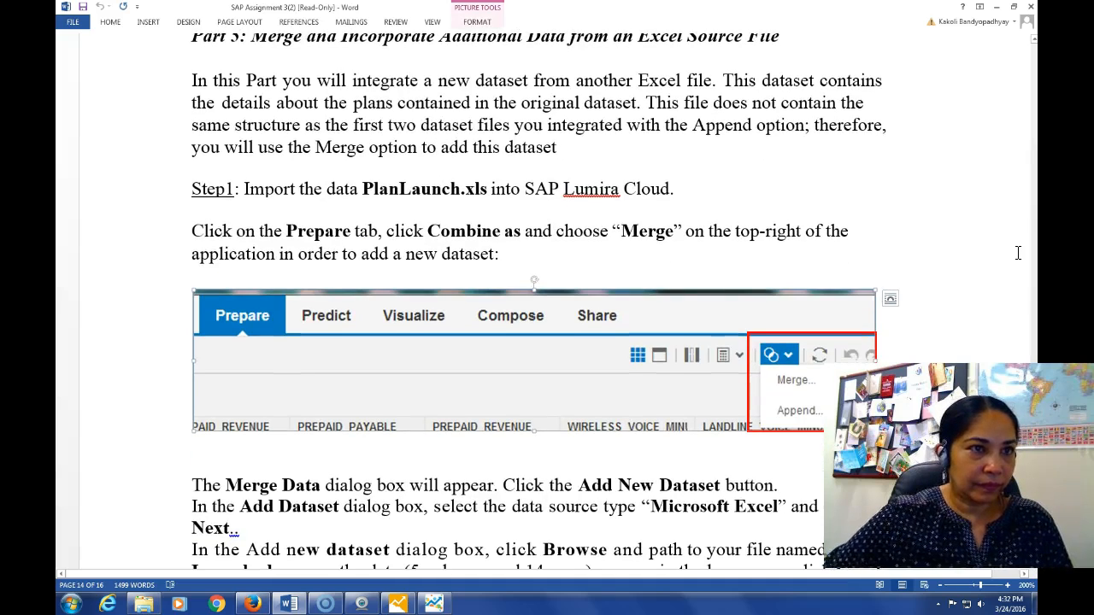
{"action": "left_click", "coordinate": [434, 601]}
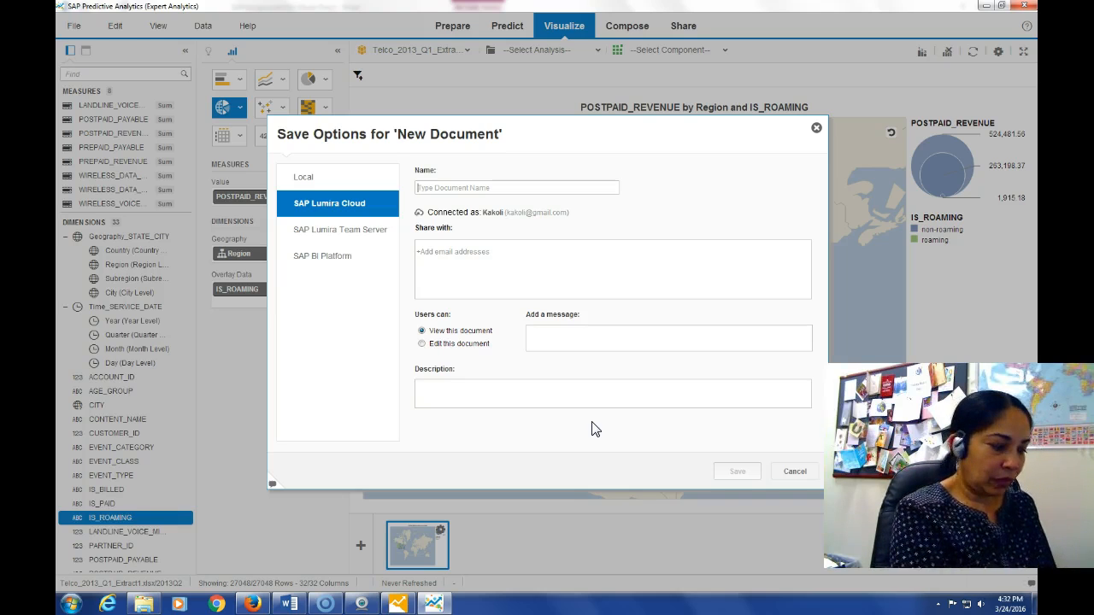
Save the document to SAP Lumira Cloud, naming it with the shortened last name followed by "telcomap1"
{"action": "type", "text": "bandy"}
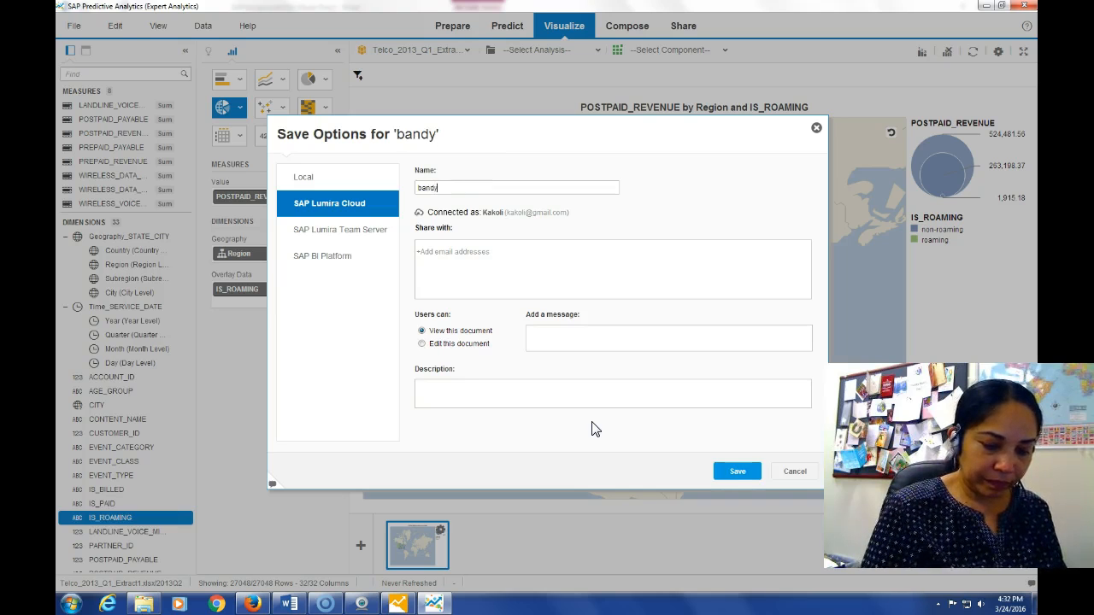
{"action": "type", "text": "telcomap1"}
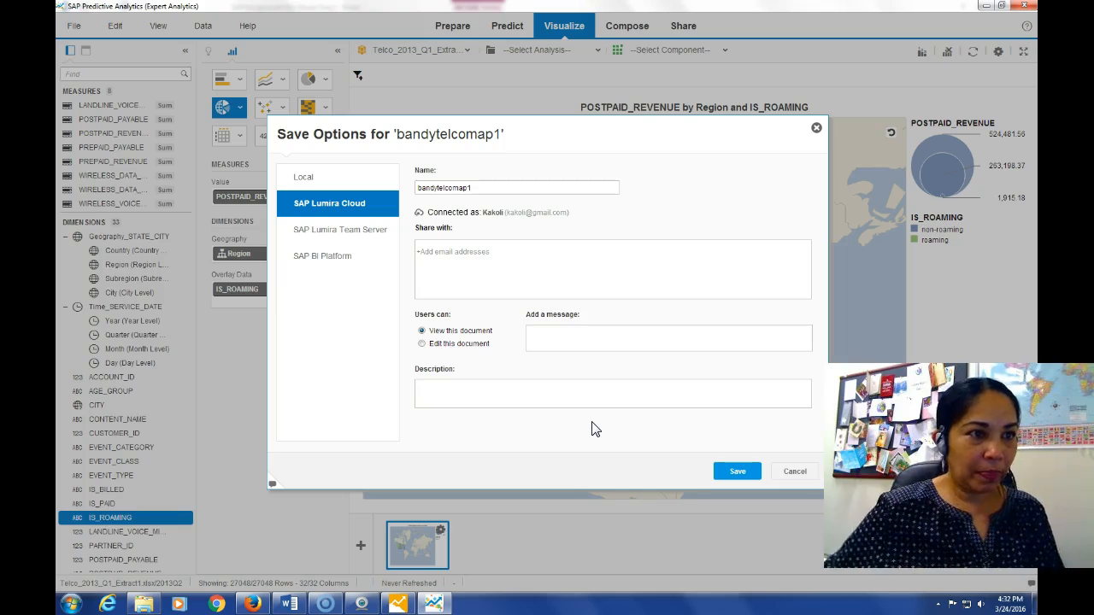
{"action": "left_click", "coordinate": [734, 471]}
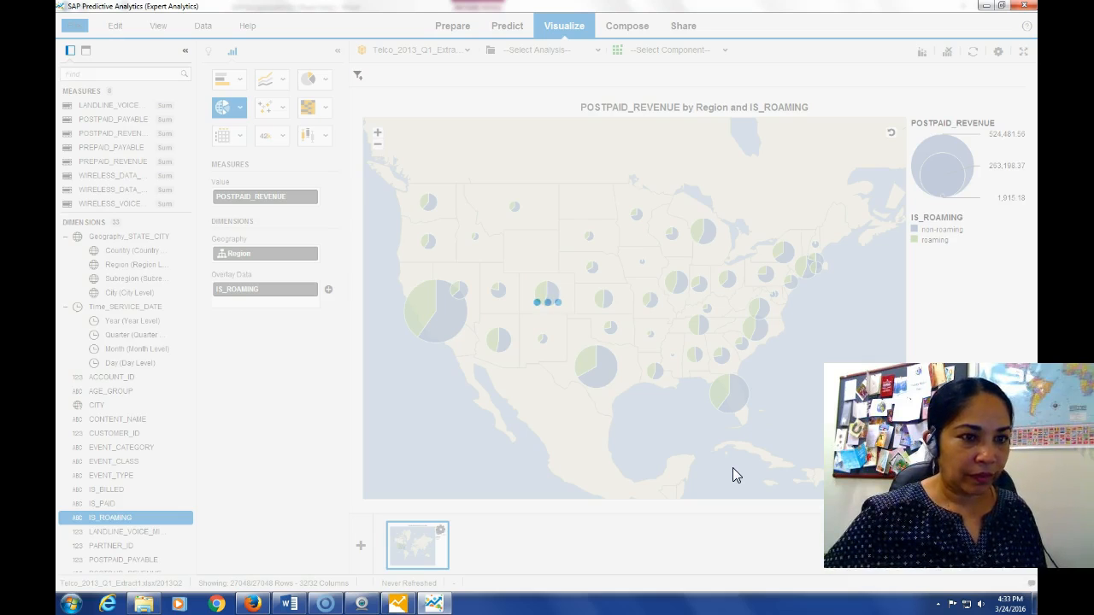
Read the Add New Dataset instructions for Plan Launch.xlsx in the Word assignment, and return to Expert Analytics
{"action": "left_click", "coordinate": [289, 603]}
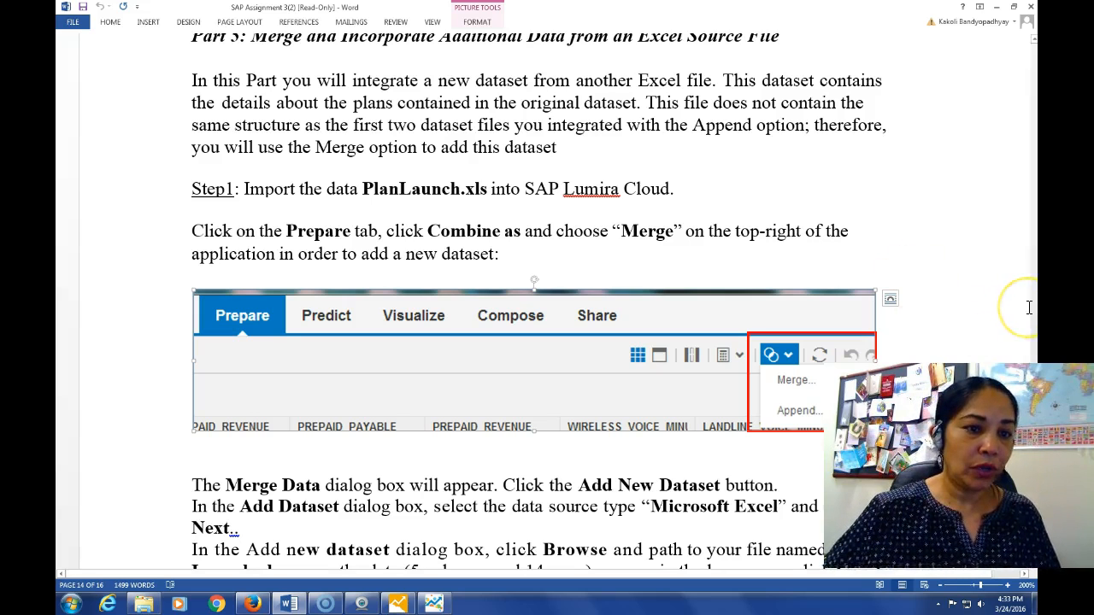
{"action": "scroll", "coordinate": [1028, 308], "scroll_direction": "down", "scroll_amount": 5}
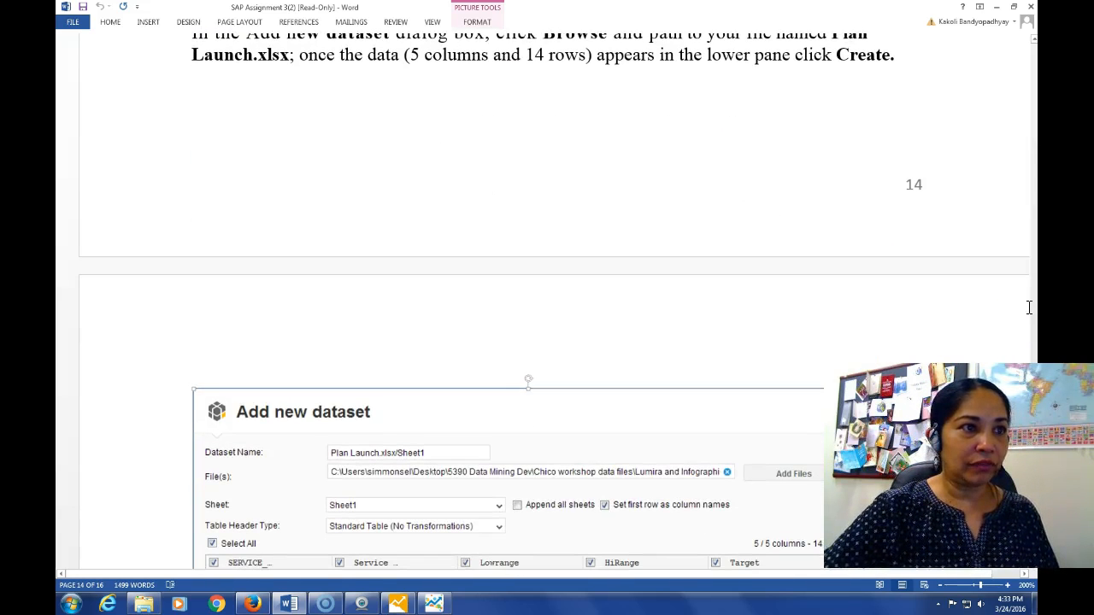
{"action": "left_click", "coordinate": [433, 602]}
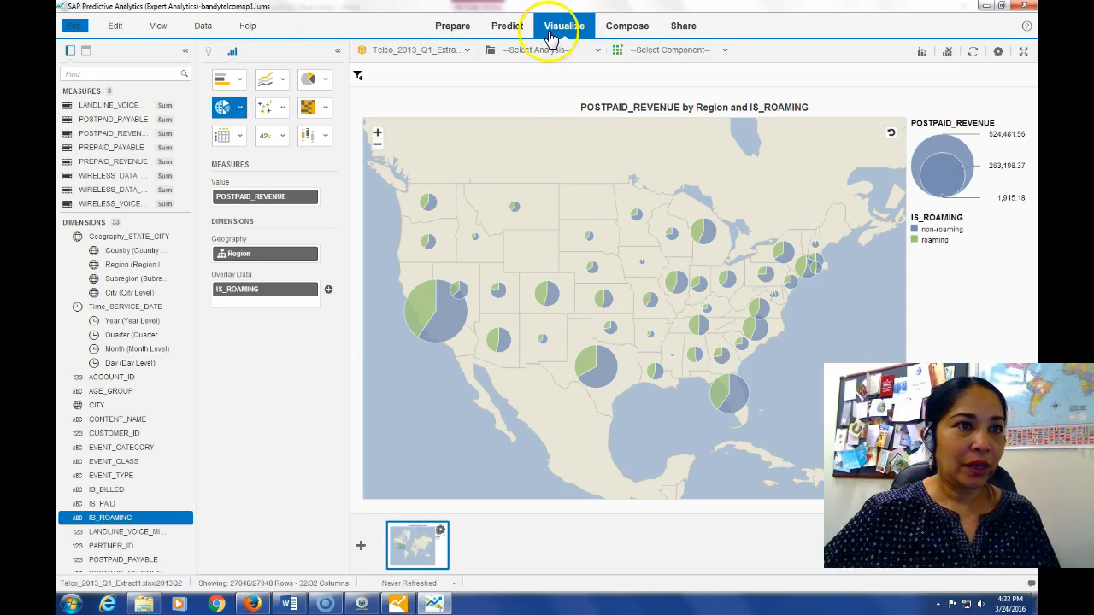
Start a merge on the prepared Telco_2013_Q1_Extract1 dataset and add a new lookup dataset with Microsoft Excel as the source
{"action": "left_click", "coordinate": [452, 27]}
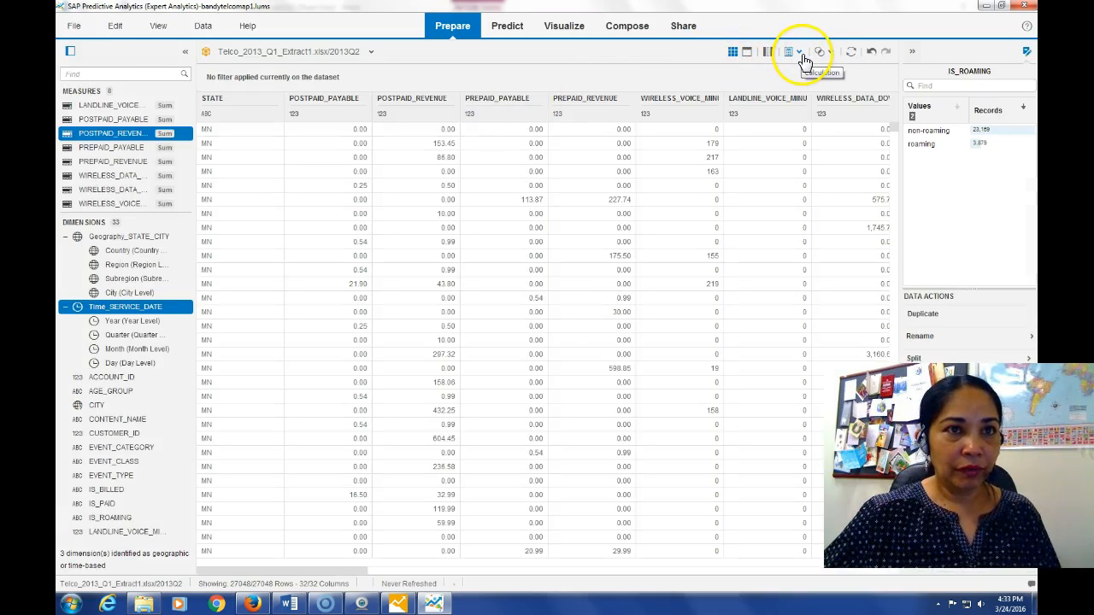
{"action": "left_click", "coordinate": [832, 53]}
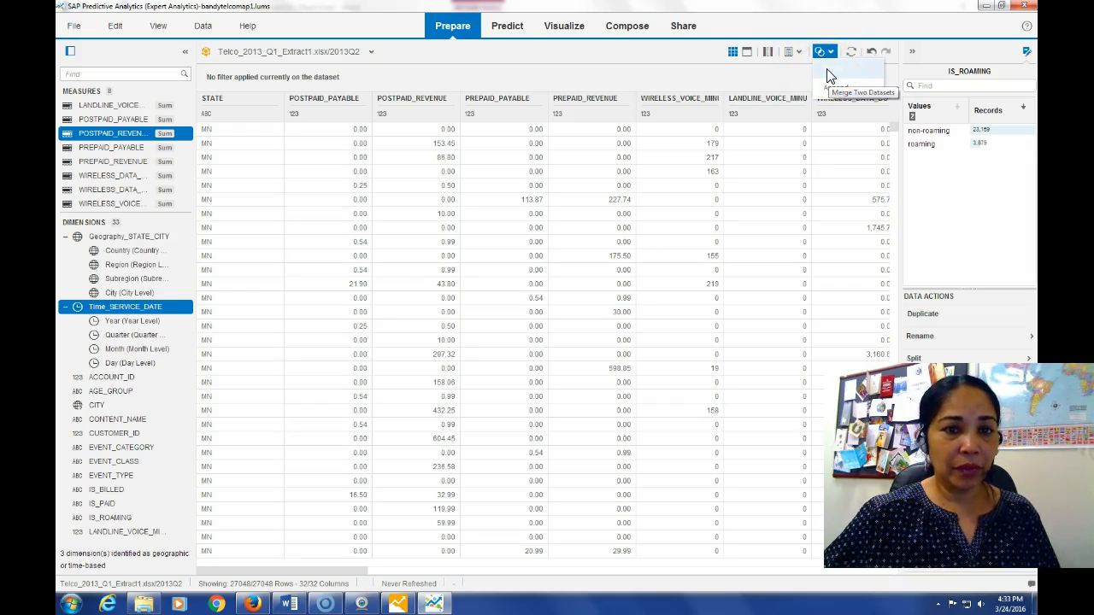
{"action": "left_click", "coordinate": [829, 77]}
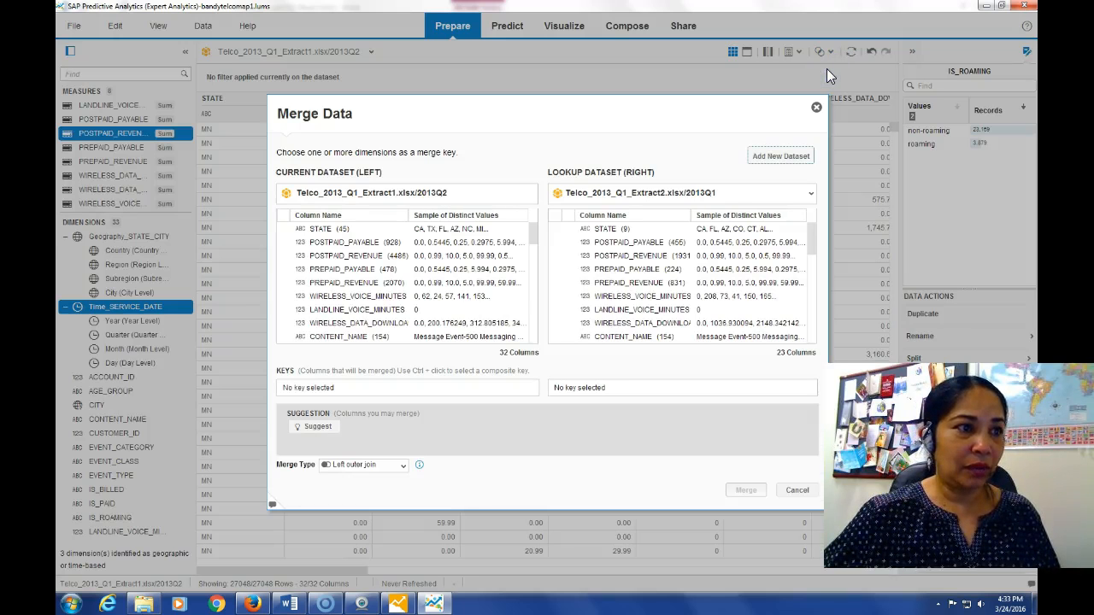
{"action": "left_click", "coordinate": [774, 157]}
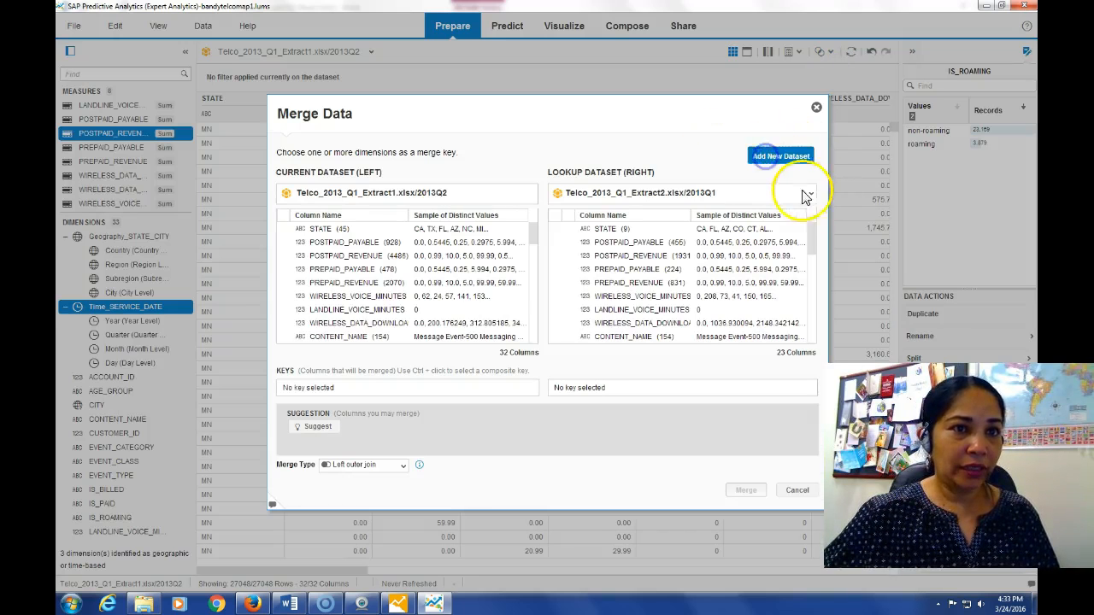
{"action": "left_click", "coordinate": [367, 189]}
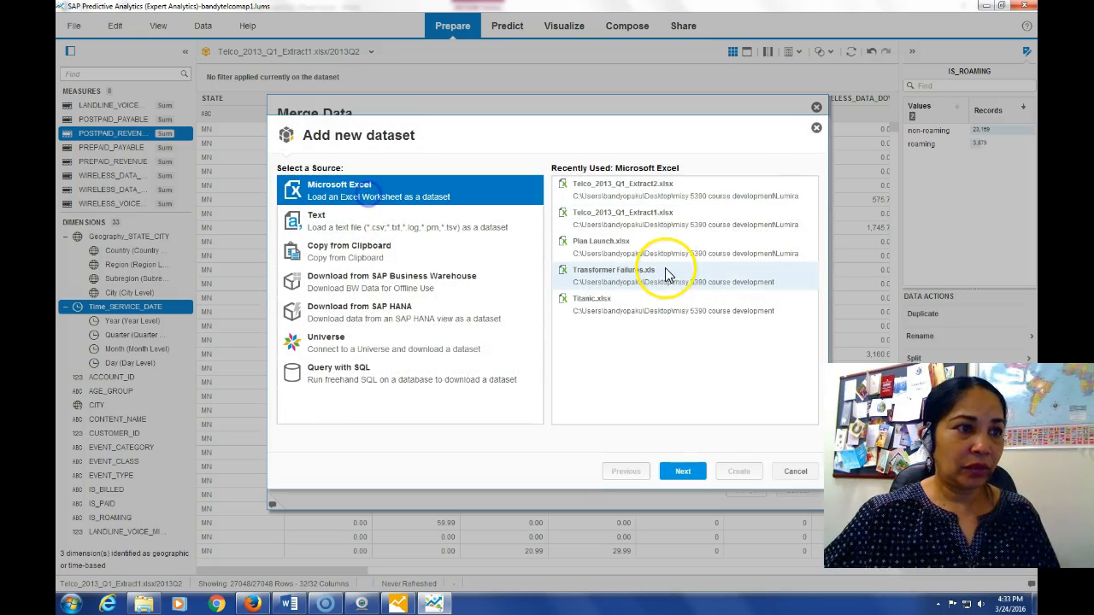
{"action": "left_click", "coordinate": [683, 471]}
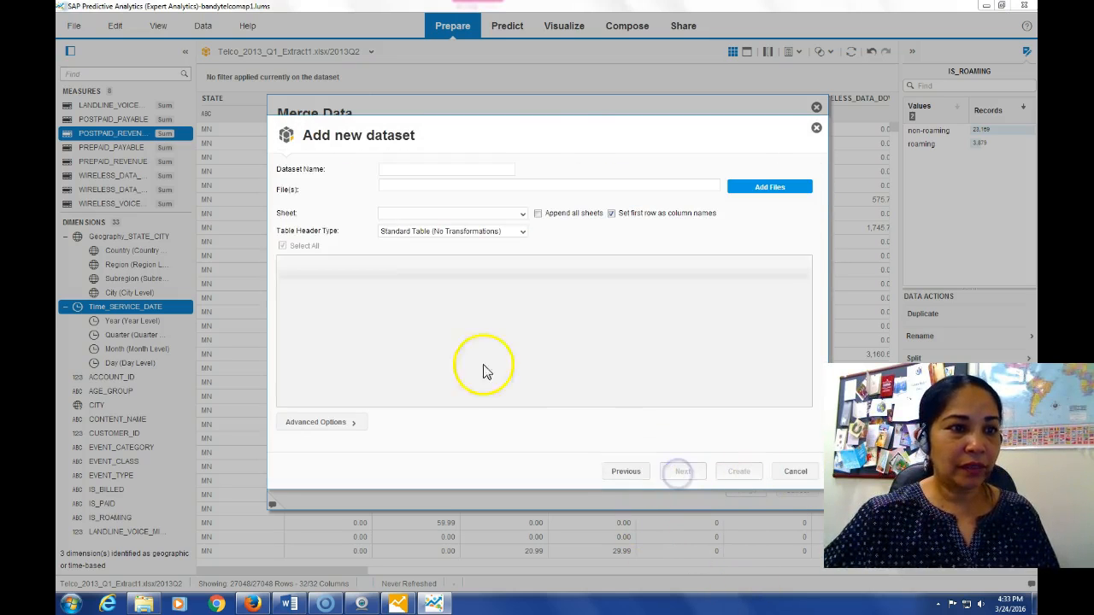
Load Plan Launch from the Lumira folder and create the dataset from all columns of Sheet1
{"action": "left_click", "coordinate": [195, 105]}
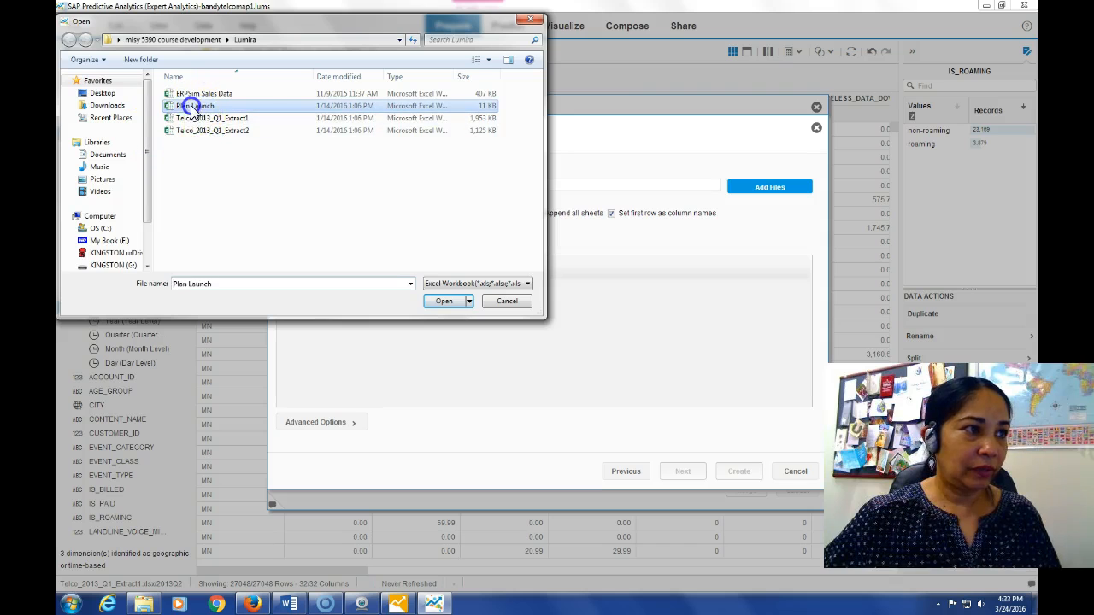
{"action": "left_click", "coordinate": [444, 301]}
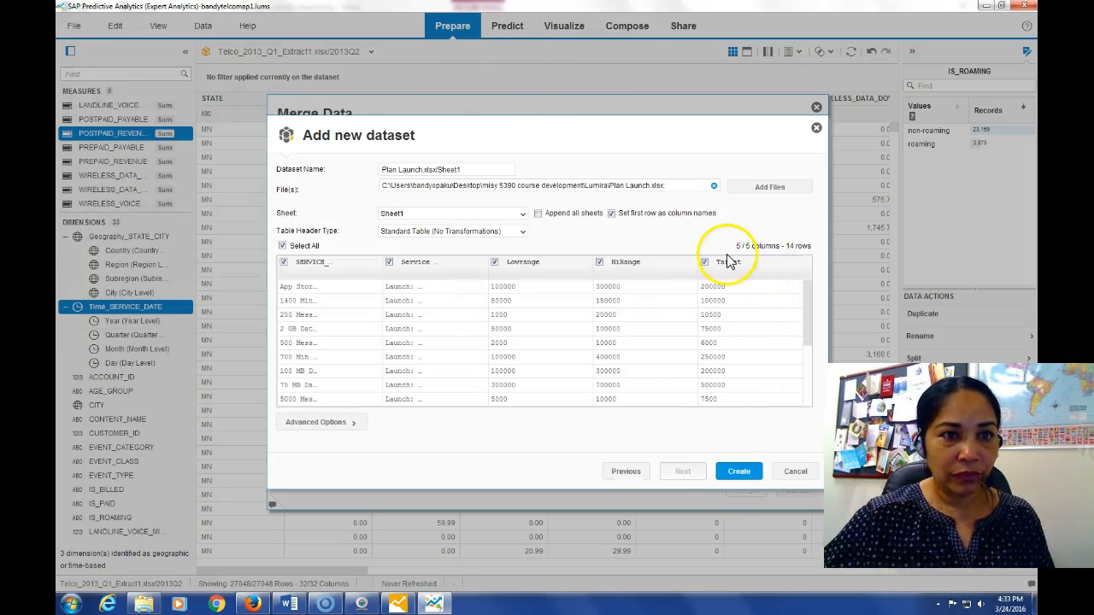
{"action": "left_click", "coordinate": [736, 475]}
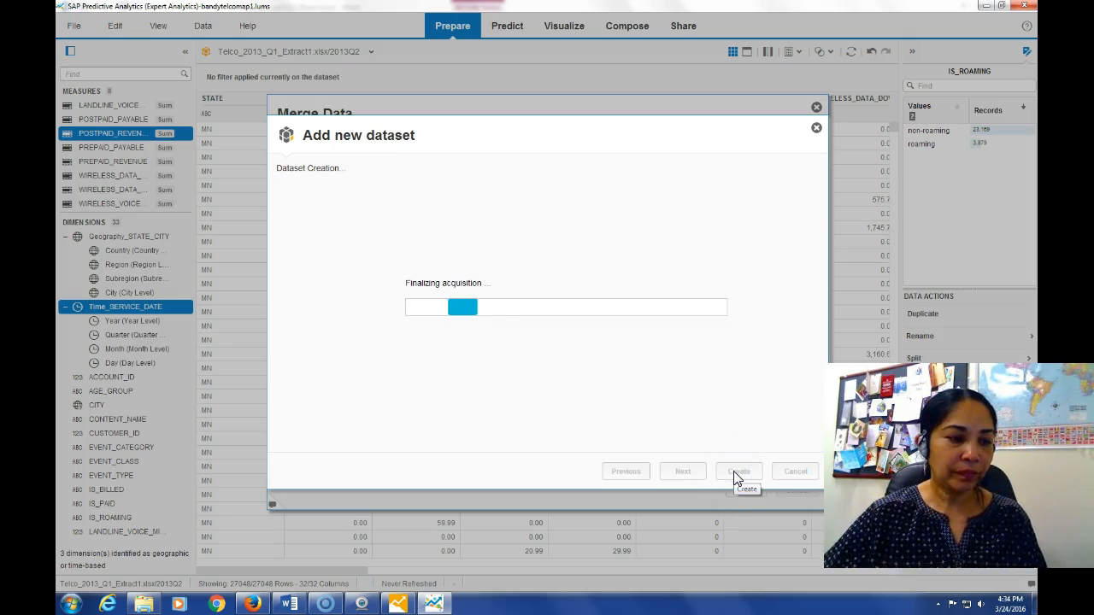
Read the merge key instructions and the sample Merge Data dialog in Word, and return to Expert Analytics
{"action": "left_click", "coordinate": [288, 603]}
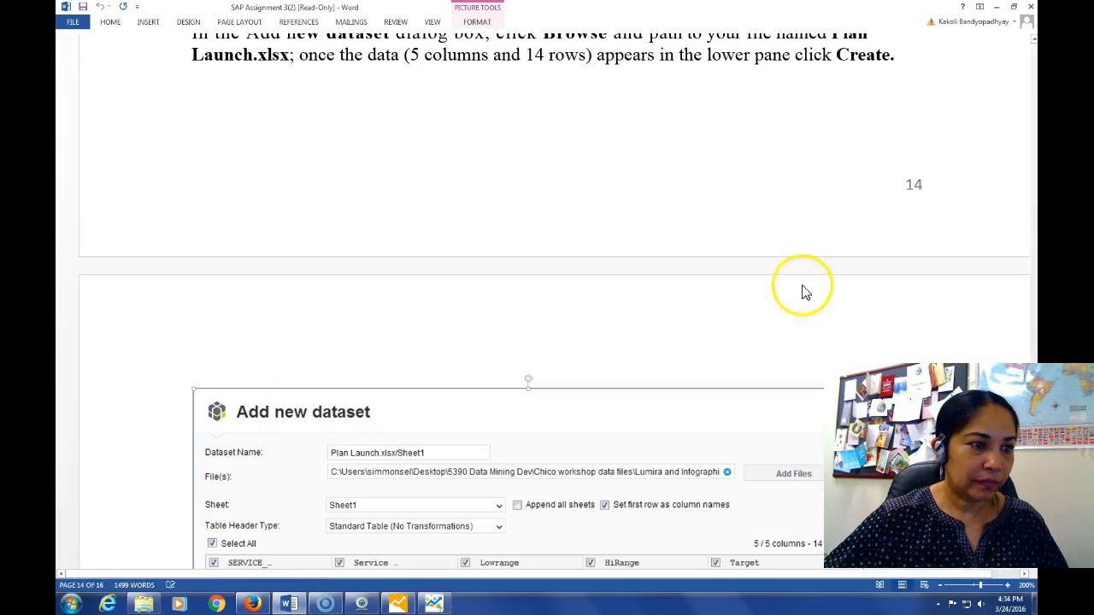
{"action": "scroll", "coordinate": [1029, 229], "scroll_direction": "down", "scroll_amount": 5}
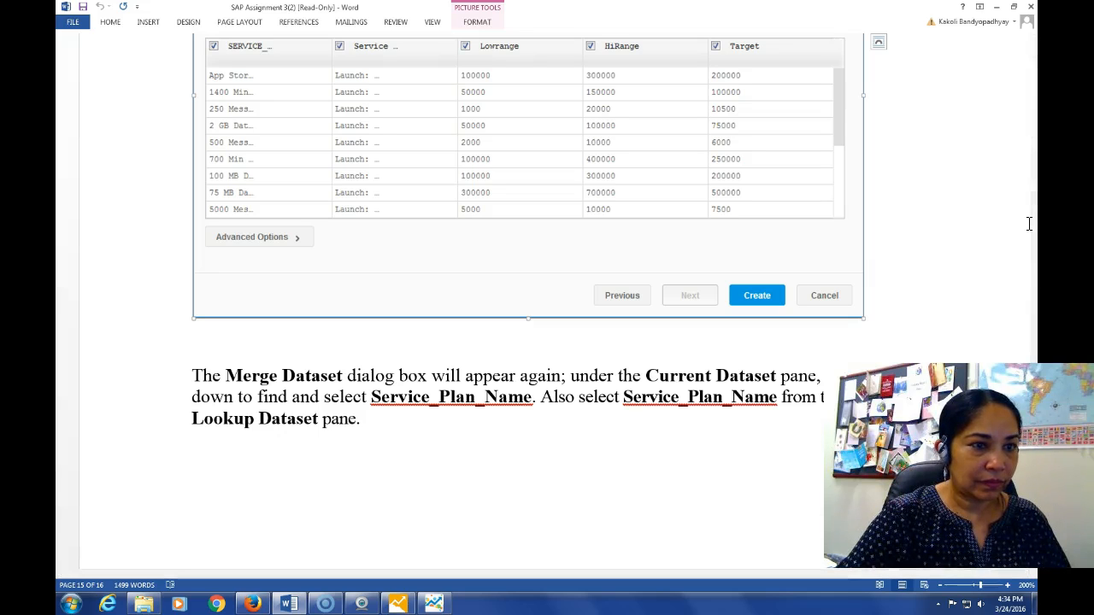
{"action": "scroll", "coordinate": [1028, 224], "scroll_direction": "down", "scroll_amount": 6}
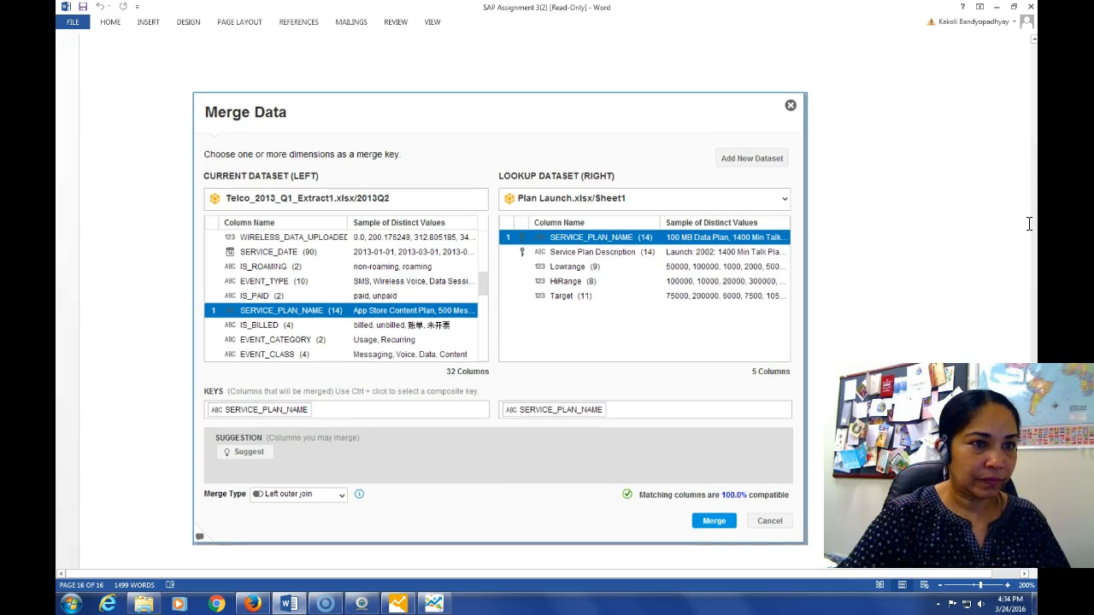
{"action": "left_click", "coordinate": [433, 603]}
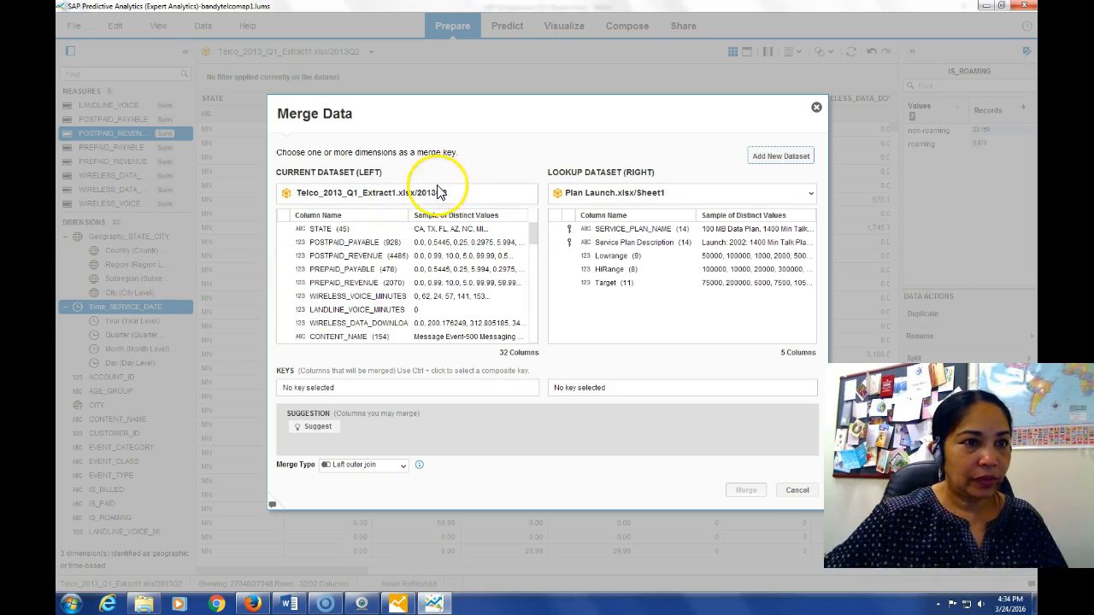
Set SERVICE_PLAN_NAME as the merge key in both the current Telco dataset and the Plan Launch lookup dataset
{"action": "left_click_drag", "start_coordinate": [536, 231], "coordinate": [536, 269]}
{"action": "left_click", "coordinate": [350, 297]}
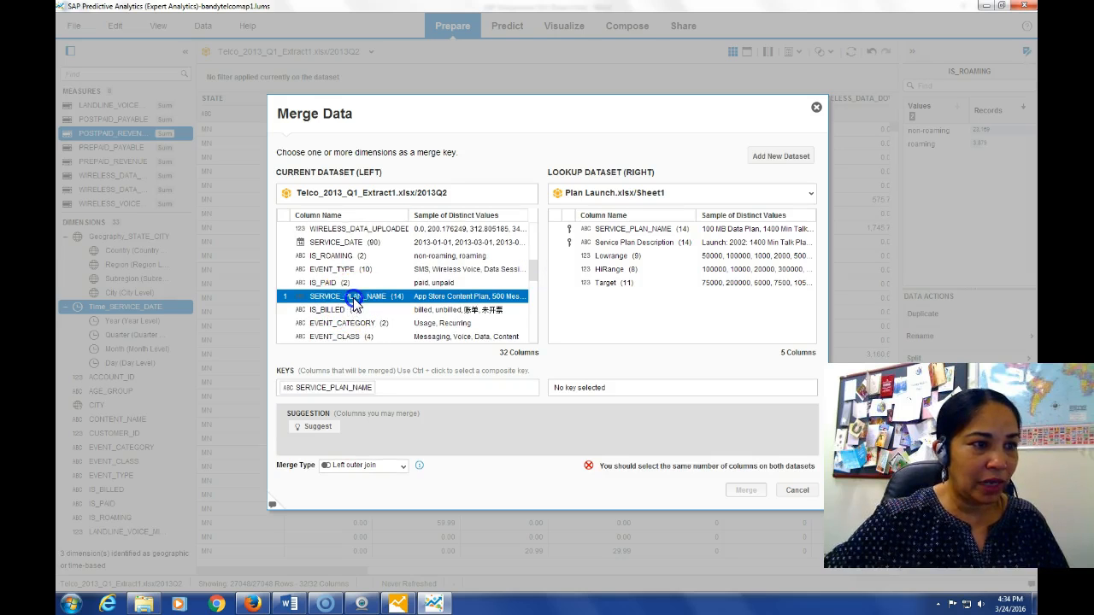
{"action": "left_click", "coordinate": [641, 230]}
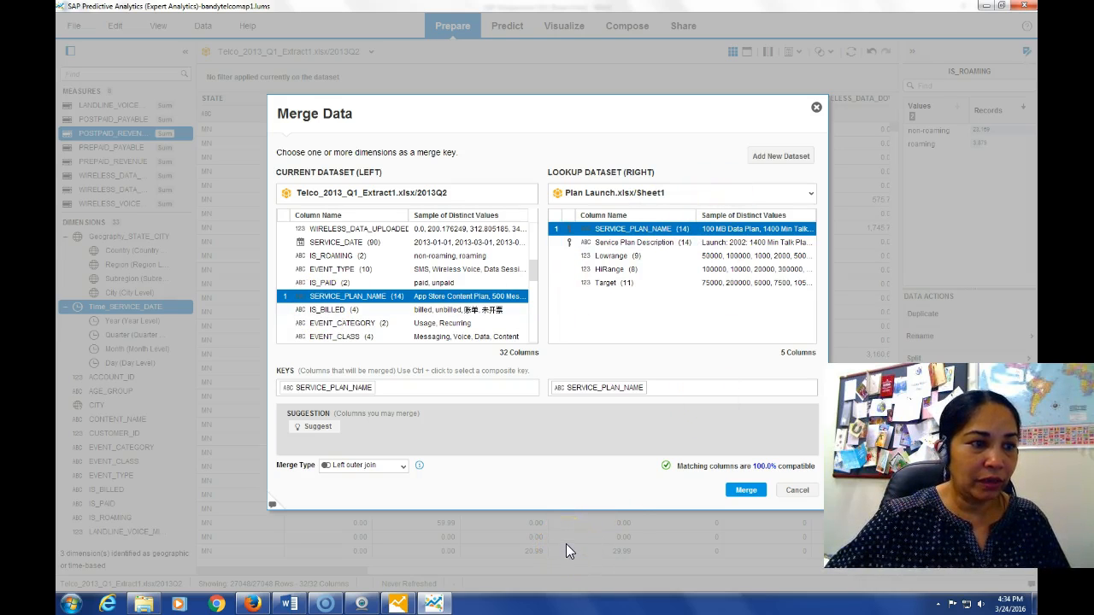
Check the SS4 screenshot and Merge instructions in Word, and run the merge of the two datasets in Expert Analytics
{"action": "left_click", "coordinate": [291, 604]}
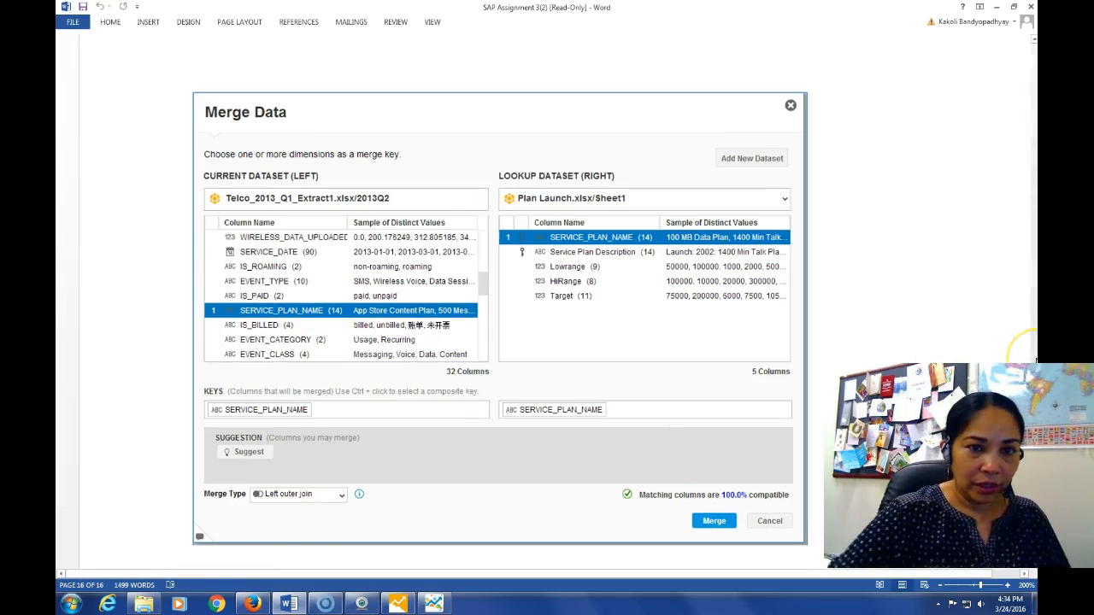
{"action": "scroll", "coordinate": [1036, 360], "scroll_direction": "down", "scroll_amount": 5}
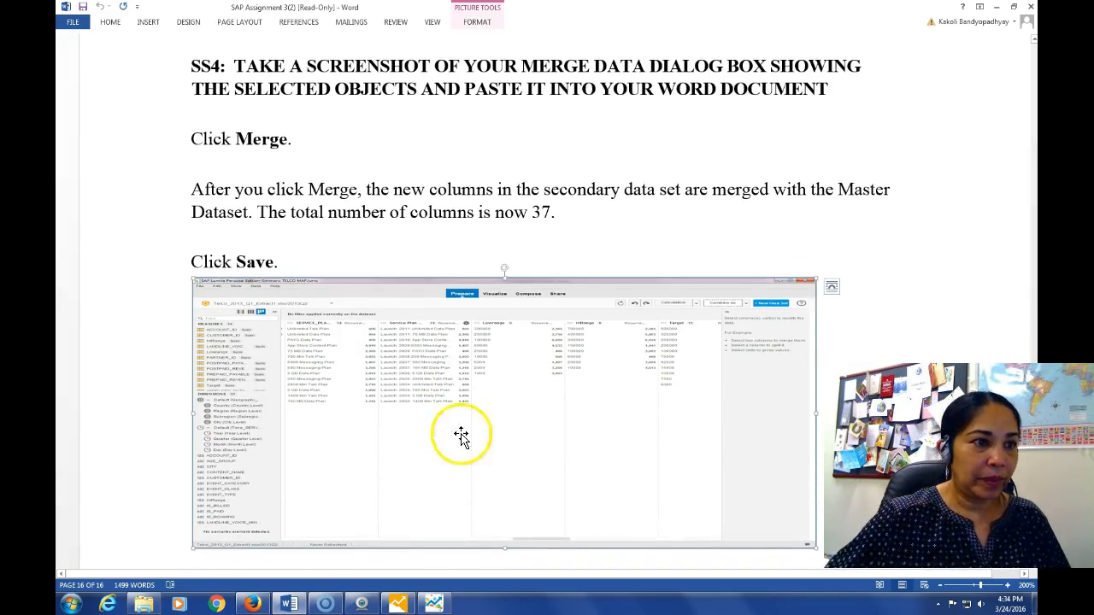
{"action": "left_click", "coordinate": [432, 601]}
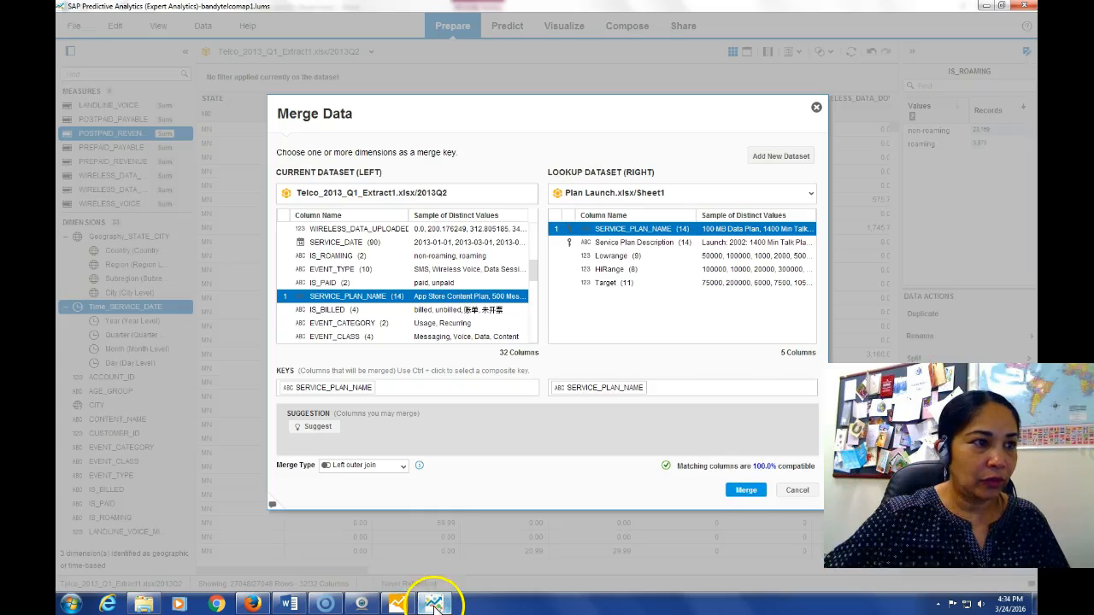
{"action": "left_click", "coordinate": [745, 492]}
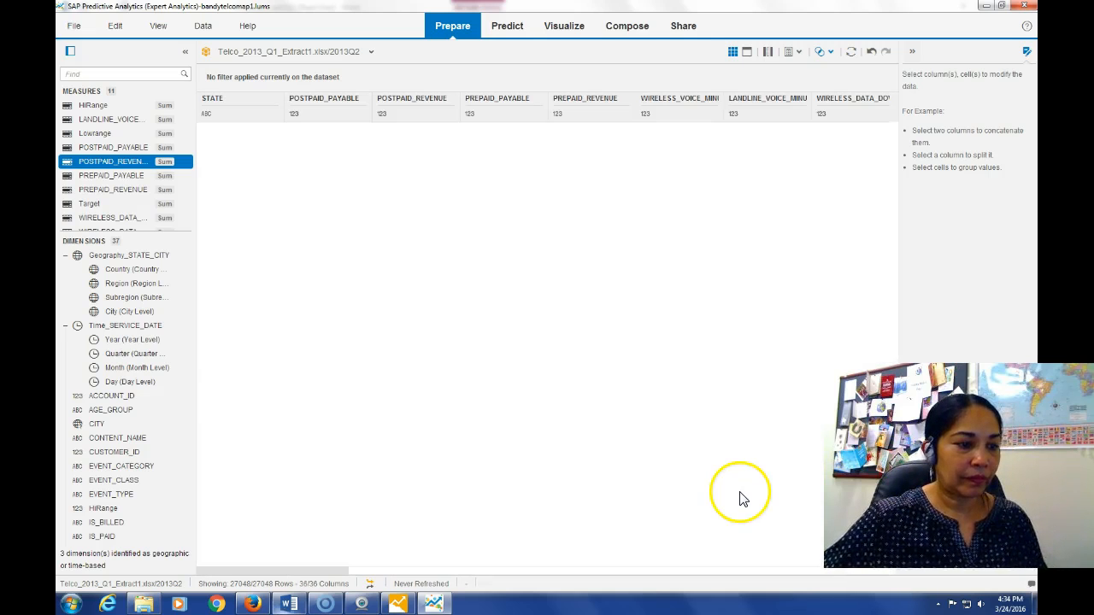
Check the closing Save instruction in Word, and save the merged document in Expert Analytics
{"action": "left_click", "coordinate": [289, 604]}
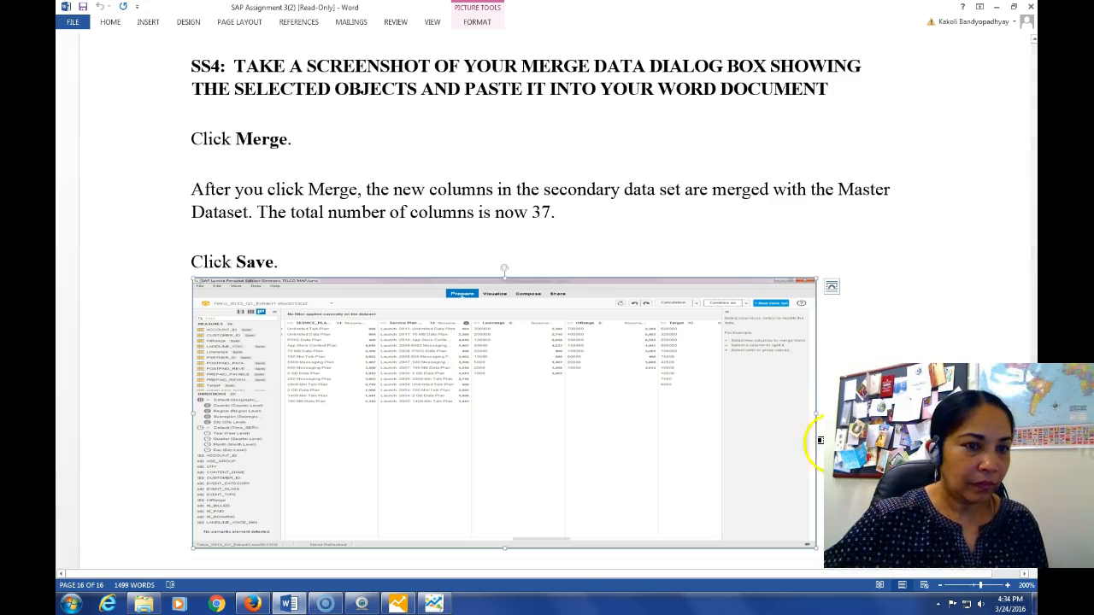
{"action": "scroll", "coordinate": [724, 512], "scroll_direction": "down", "scroll_amount": 3}
{"action": "left_click", "coordinate": [725, 512]}
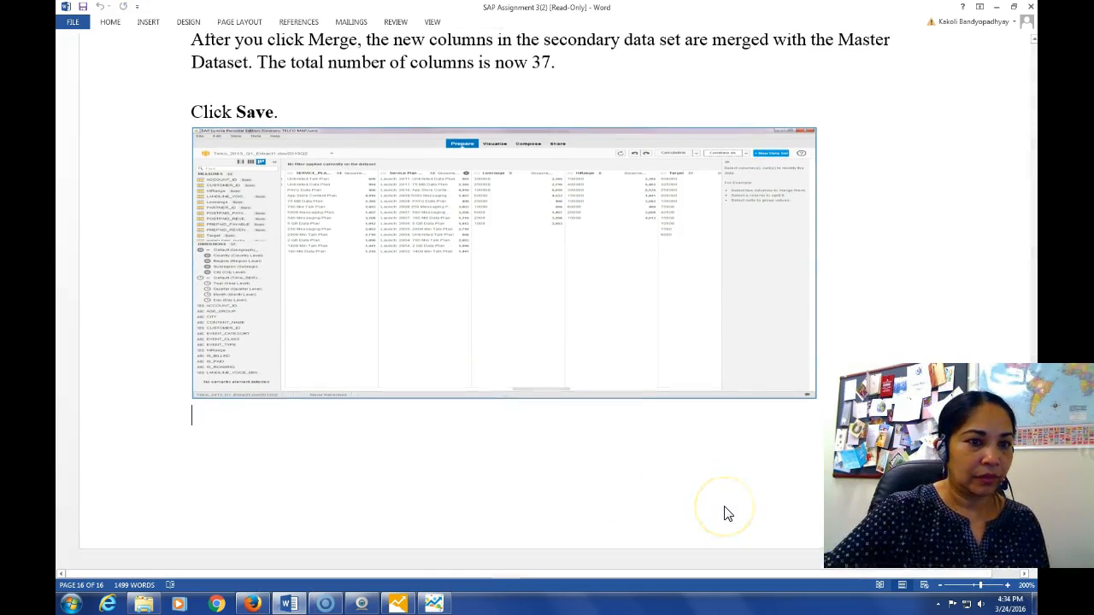
{"action": "left_click", "coordinate": [434, 600]}
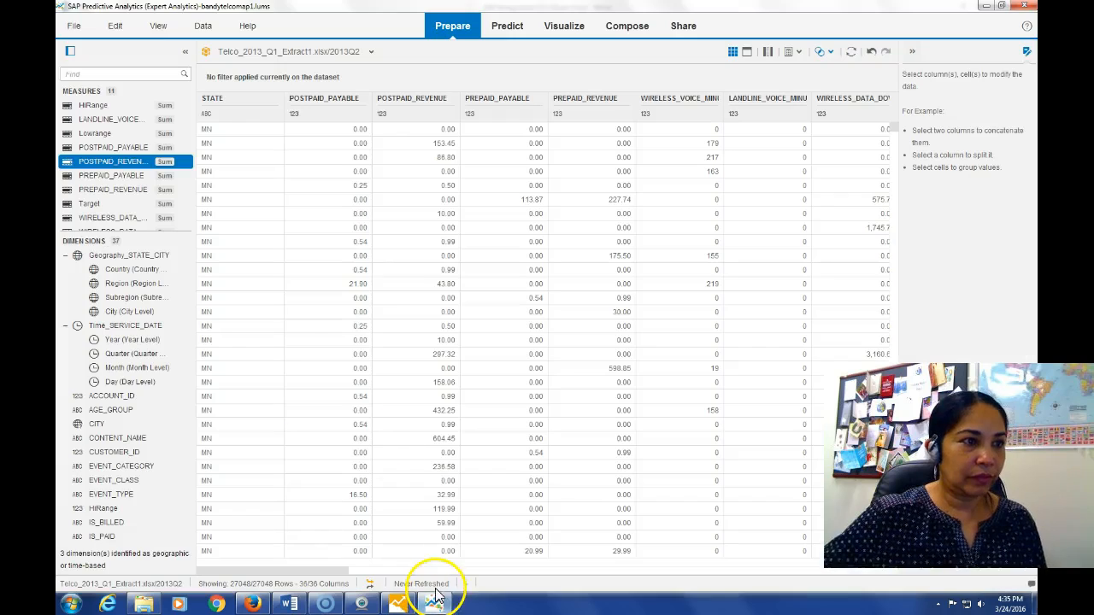
{"action": "left_click", "coordinate": [74, 26]}
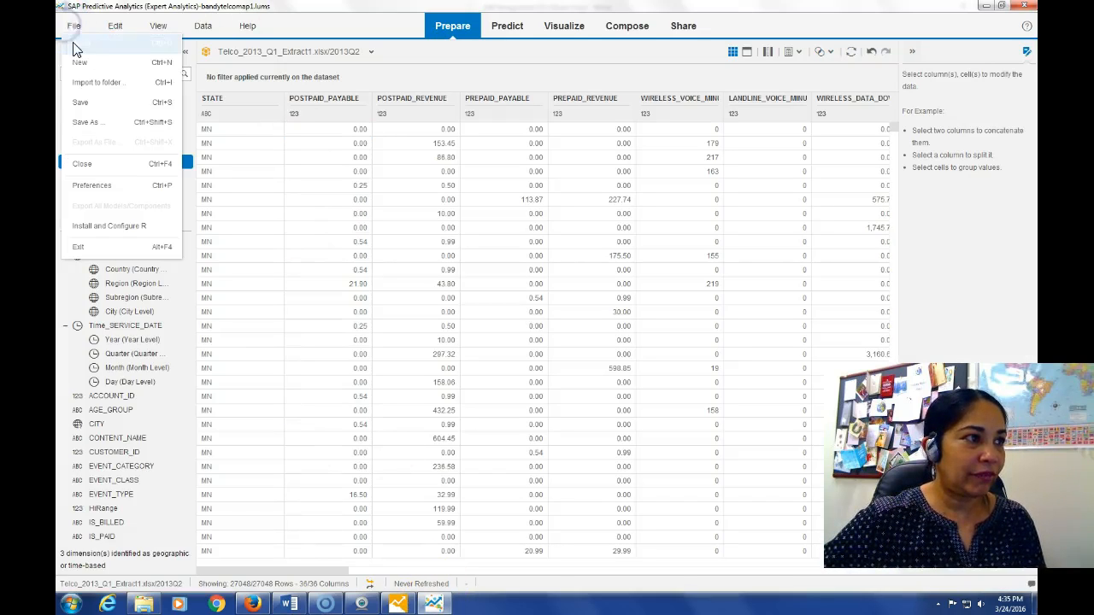
{"action": "left_click", "coordinate": [83, 103]}
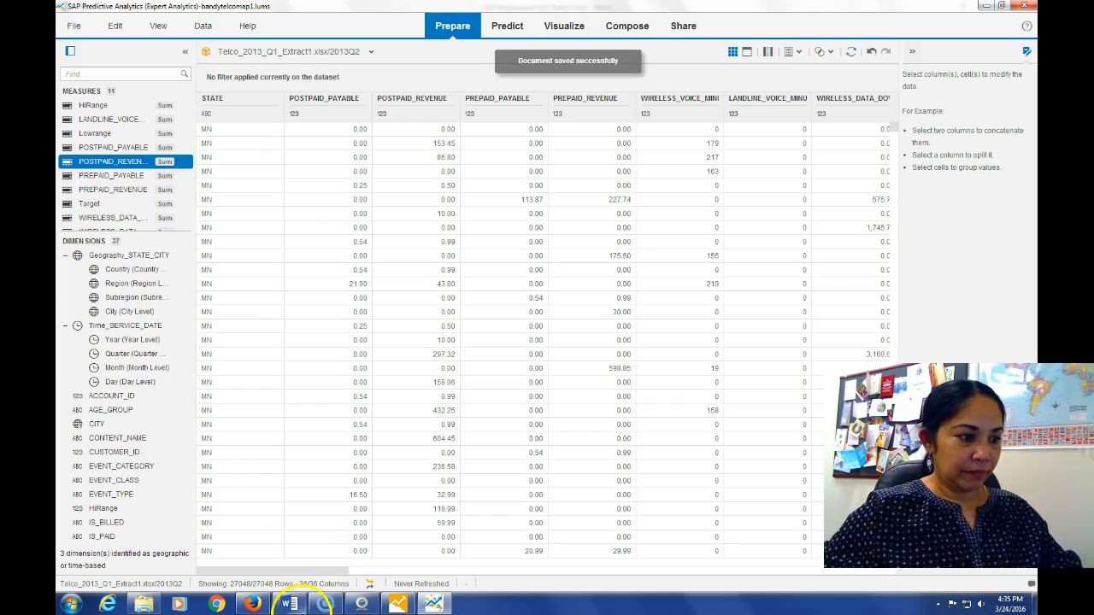
Minimize the Expert Analytics, Word, Predictive Analytics, Firefox and folder windows to show the desktop
{"action": "left_click", "coordinate": [988, 7]}
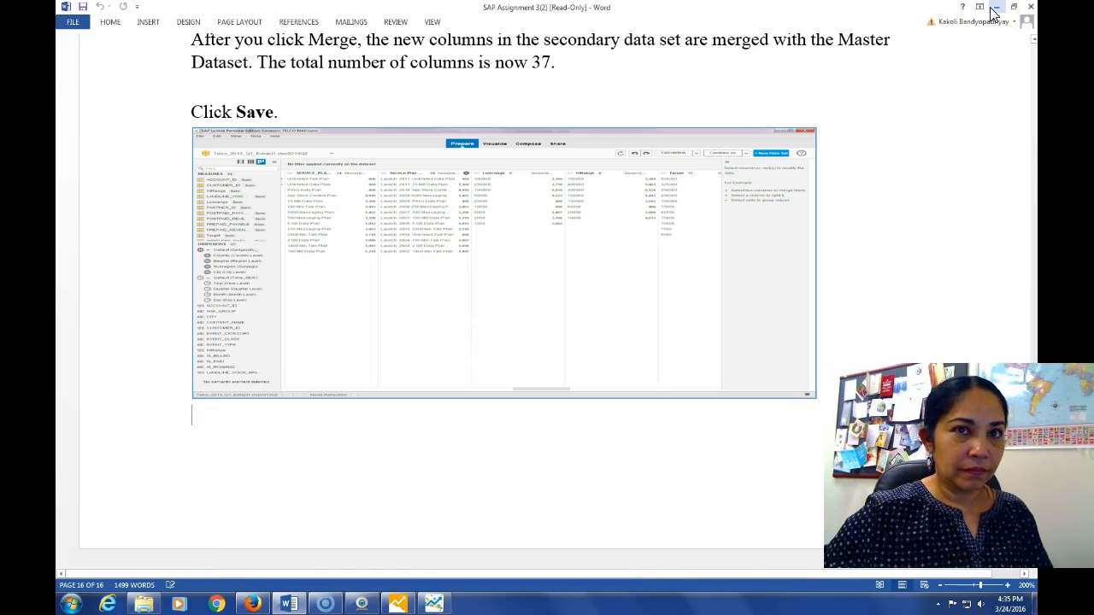
{"action": "left_click", "coordinate": [998, 8]}
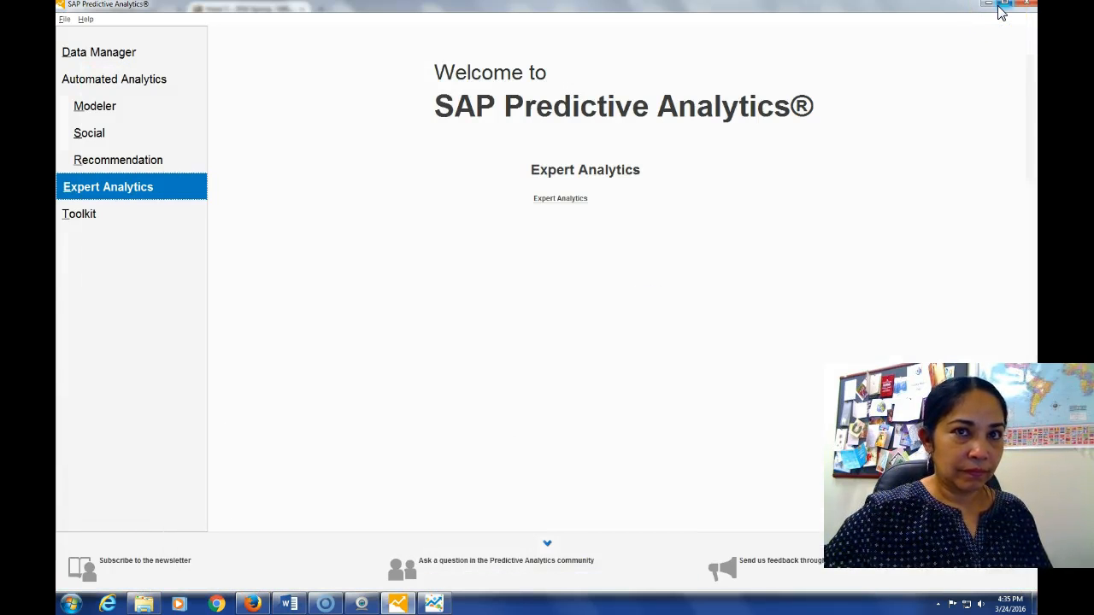
{"action": "left_click", "coordinate": [988, 6]}
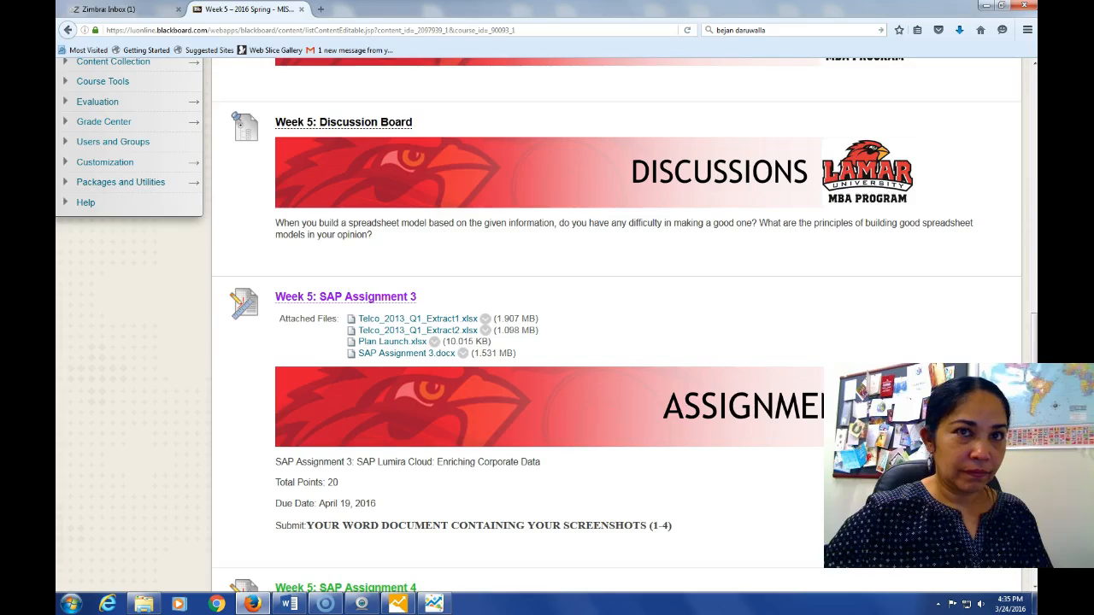
{"action": "left_click", "coordinate": [986, 6]}
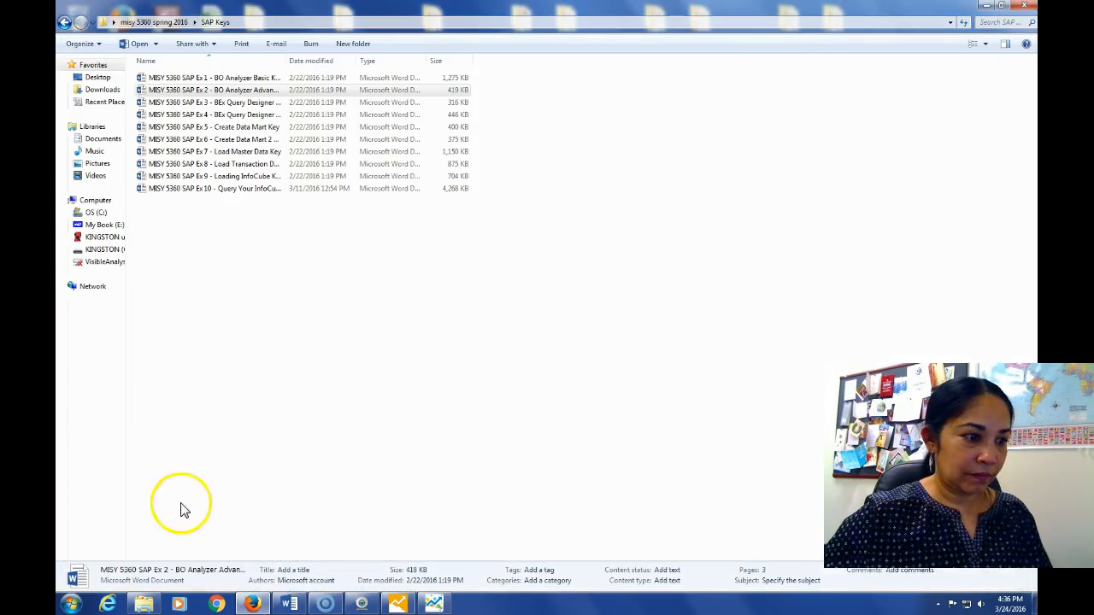
{"action": "left_click", "coordinate": [987, 7]}
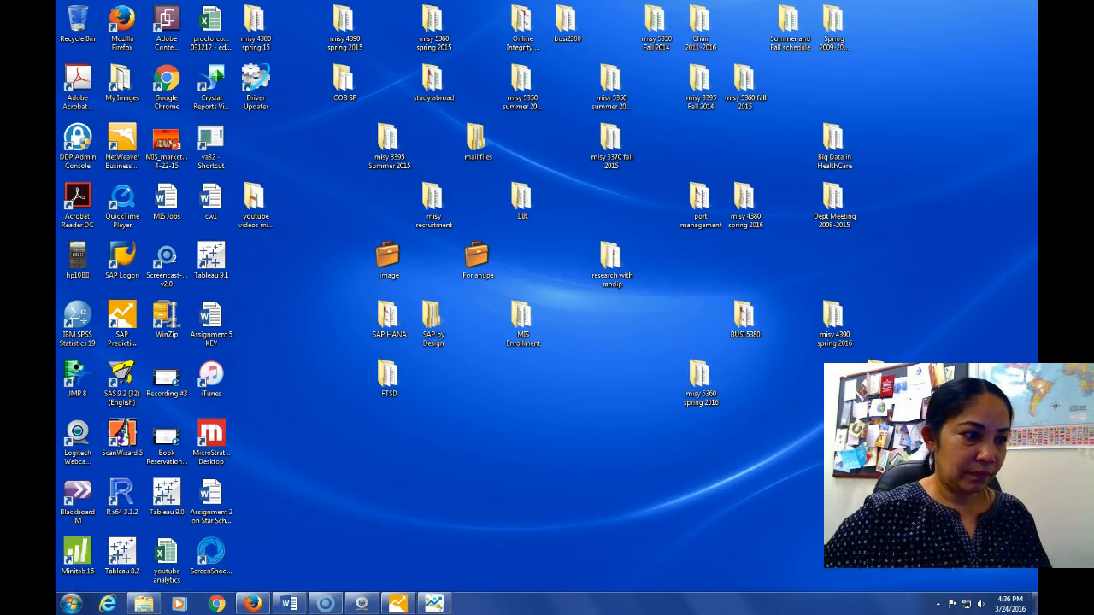